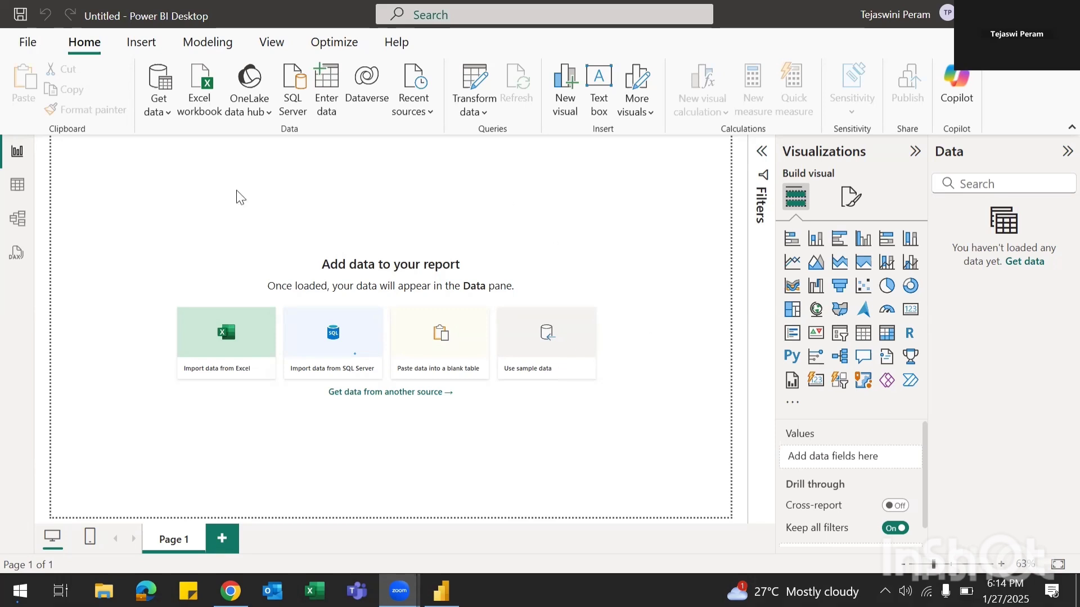
Step: Connect to the Sample - Superstore.xls workbook through the Excel Workbook connector
{"action": "left_click", "coordinate": [165, 112]}
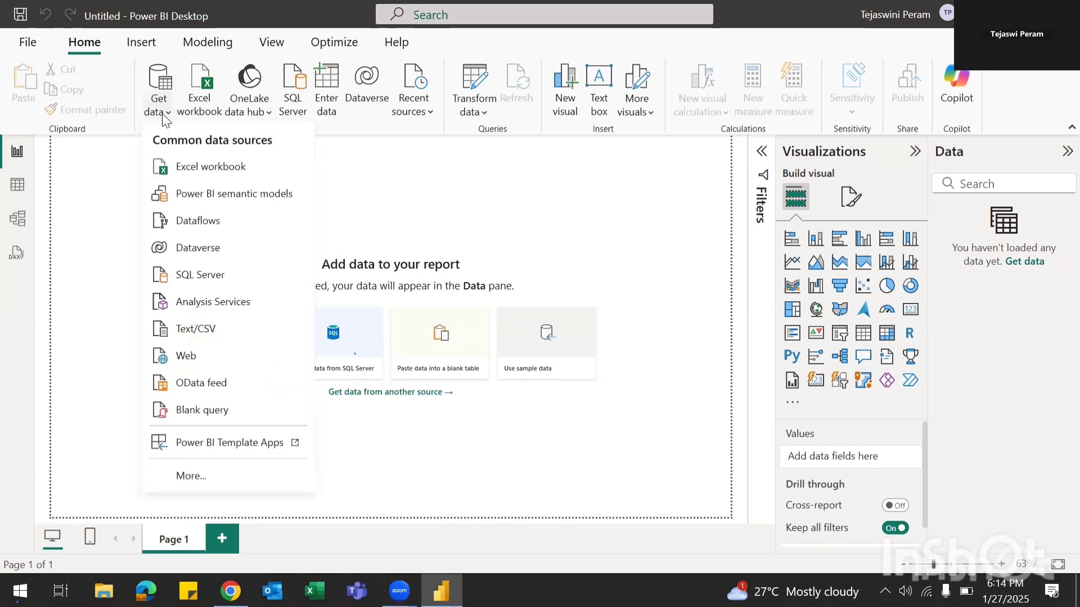
{"action": "left_click", "coordinate": [194, 476]}
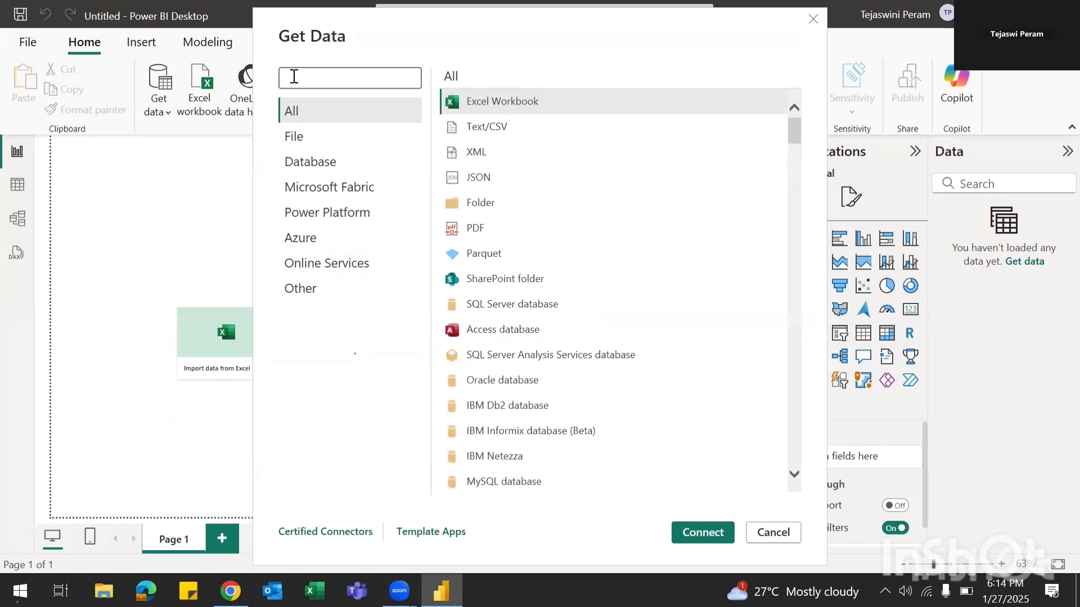
{"action": "type", "text": "exc"}
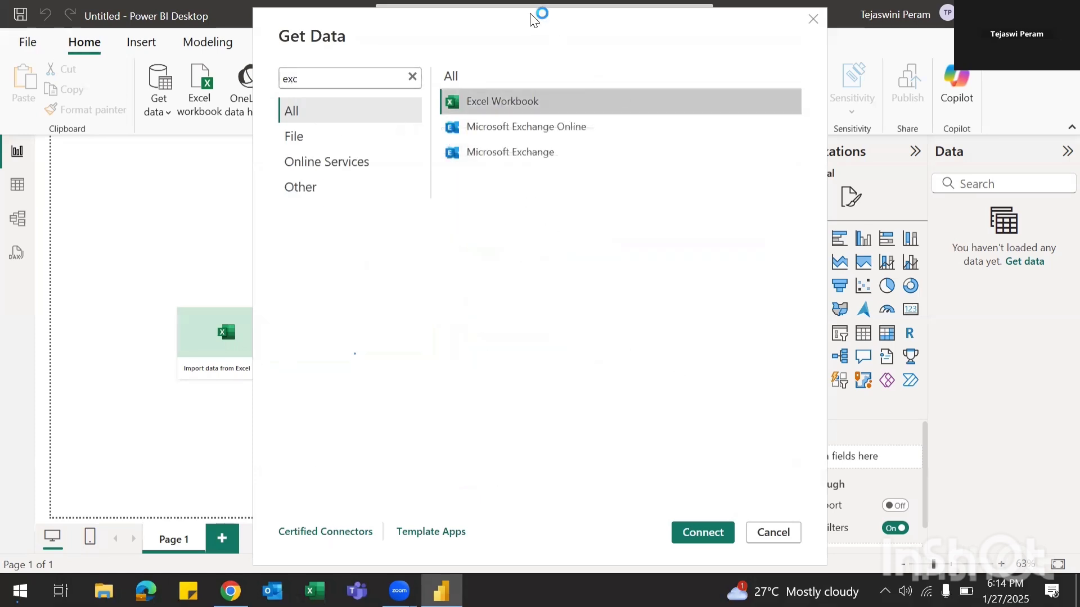
{"action": "left_click_drag", "start_coordinate": [531, 13], "coordinate": [239, 24]}
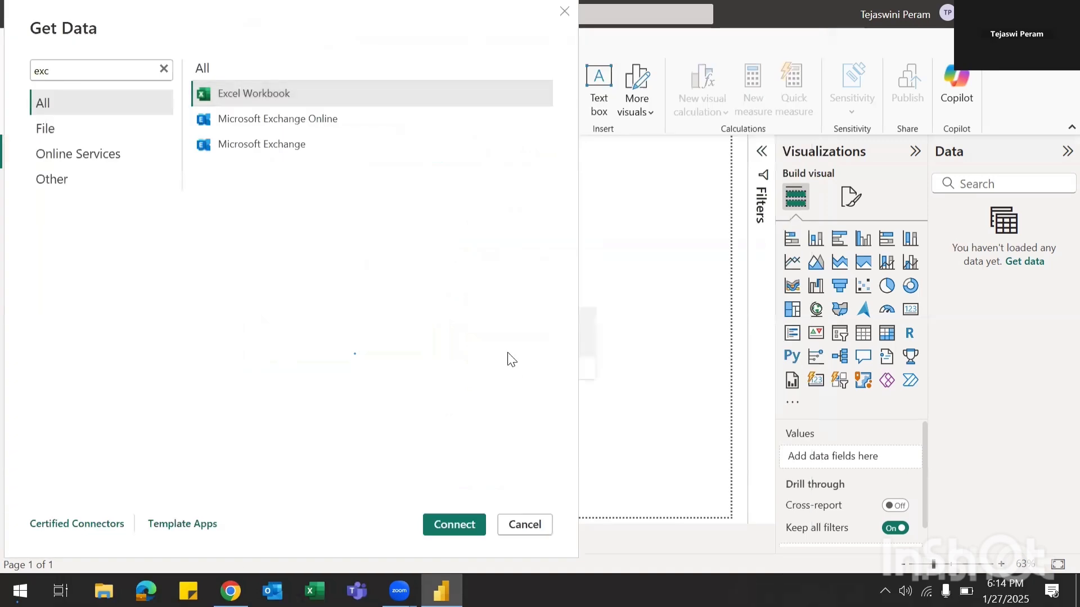
{"action": "left_click", "coordinate": [455, 525]}
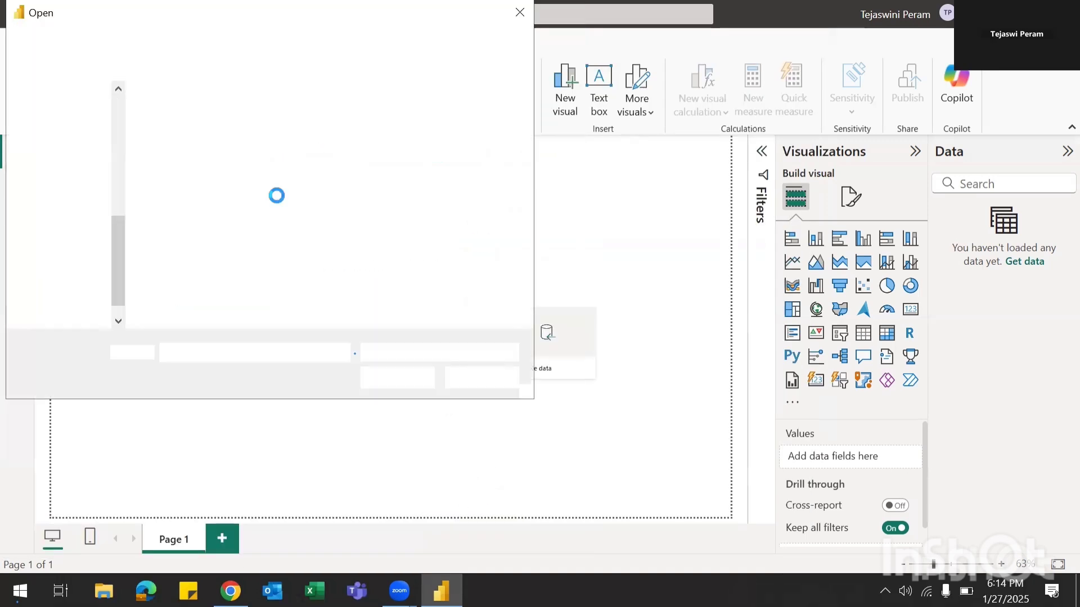
{"action": "left_click", "coordinate": [373, 113]}
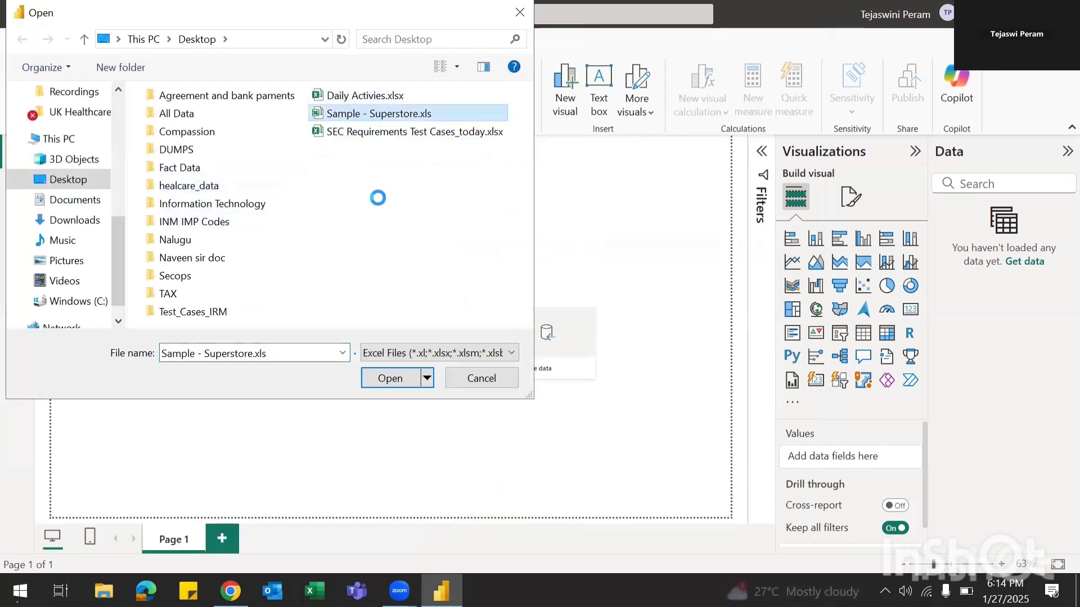
{"action": "left_click", "coordinate": [383, 378]}
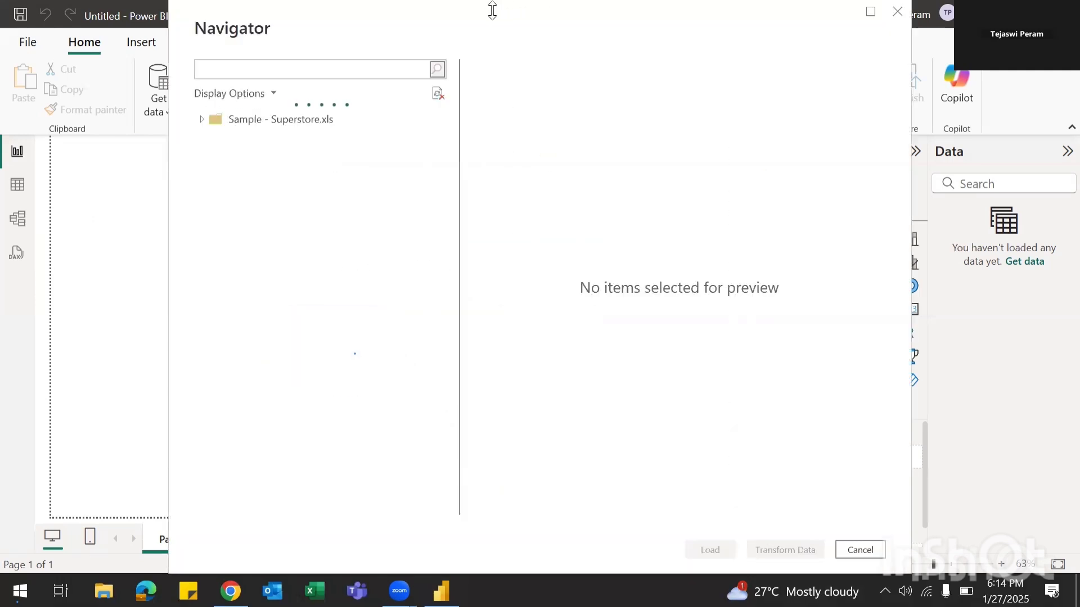
Step: Select the Orders, People and Returns sheets in Navigator and send them to Transform Data
{"action": "left_click_drag", "start_coordinate": [487, 22], "coordinate": [373, 5]}
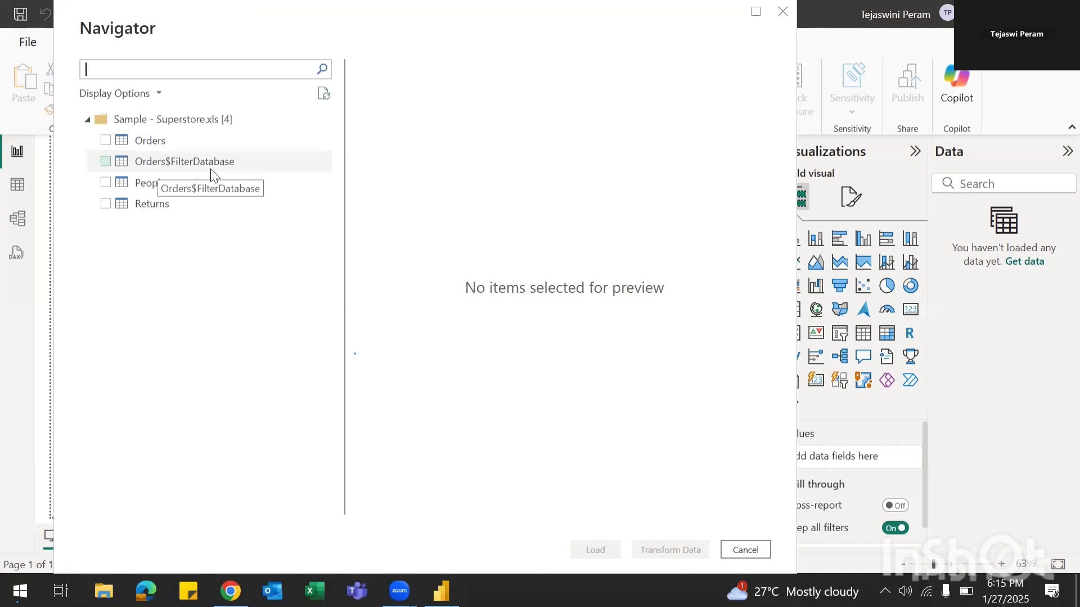
{"action": "left_click", "coordinate": [107, 140]}
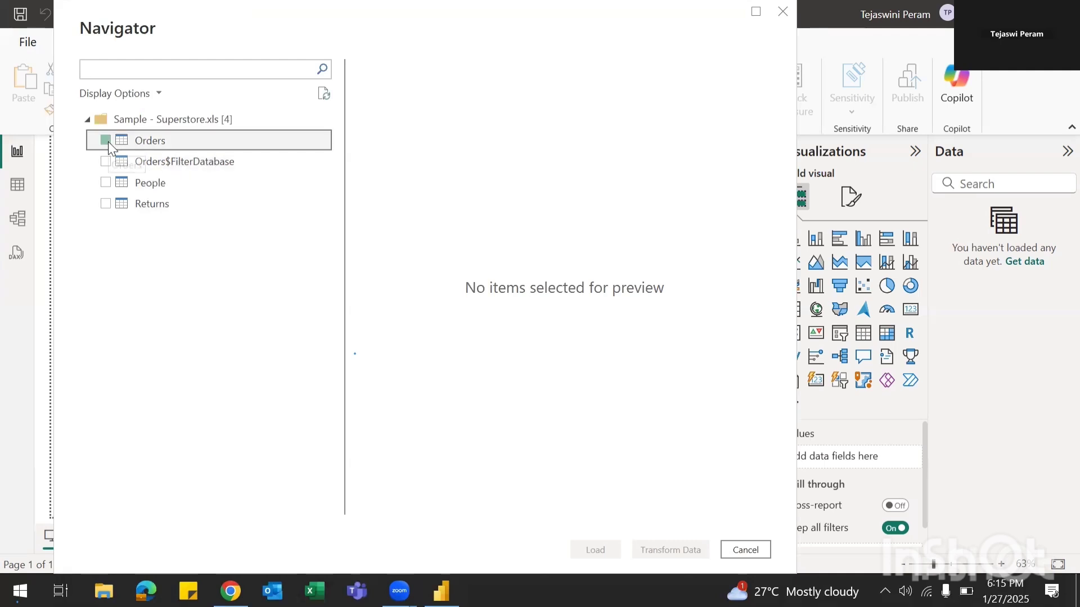
{"action": "left_click", "coordinate": [106, 181]}
{"action": "left_click", "coordinate": [108, 206]}
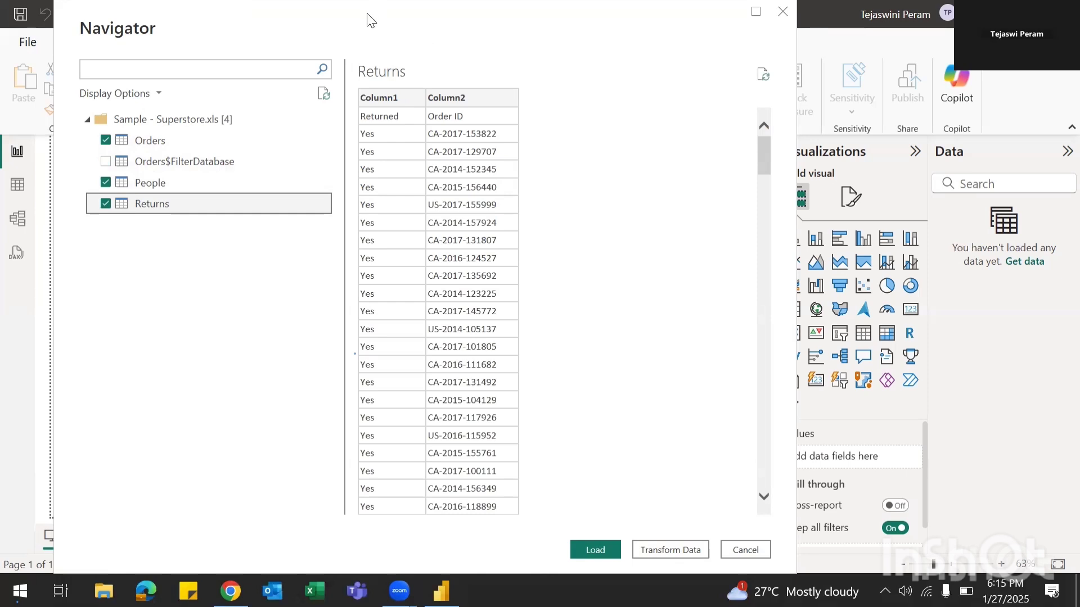
{"action": "left_click_drag", "start_coordinate": [367, 20], "coordinate": [252, 20]}
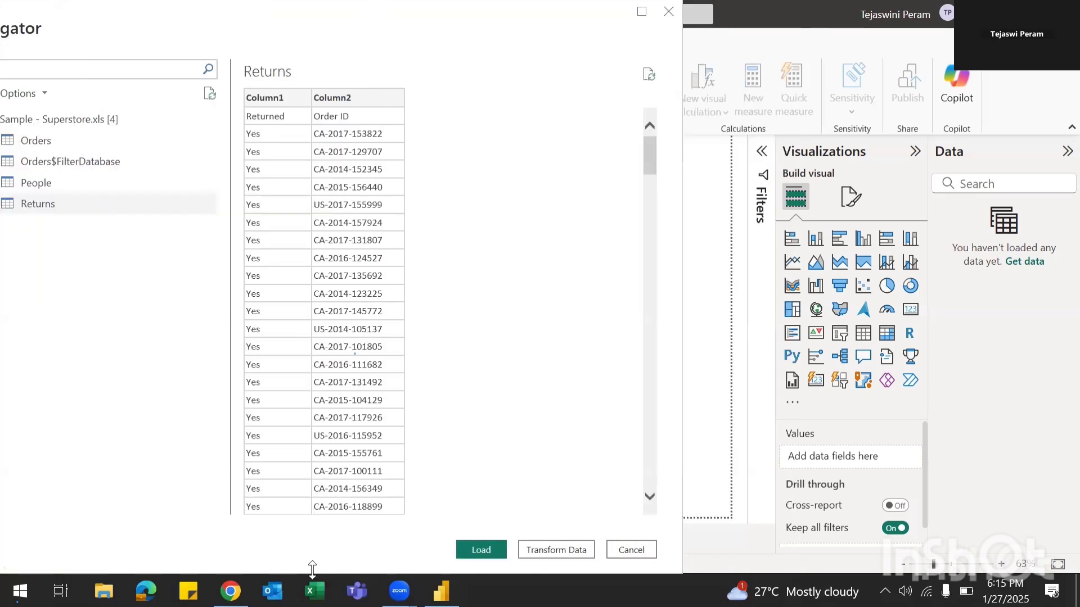
{"action": "left_click_drag", "start_coordinate": [312, 569], "coordinate": [313, 412]}
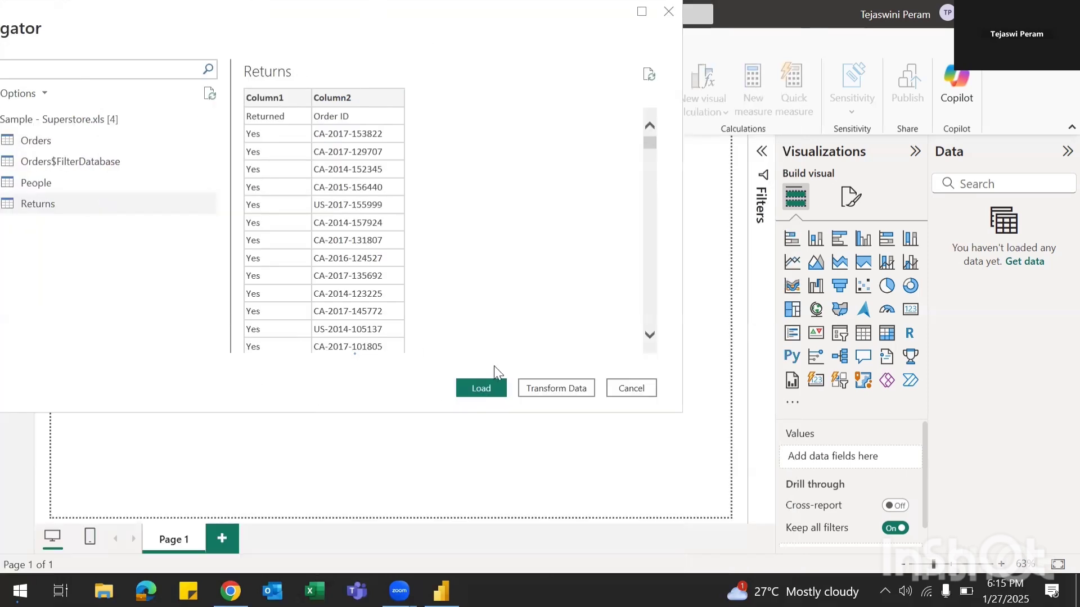
{"action": "left_click", "coordinate": [554, 394]}
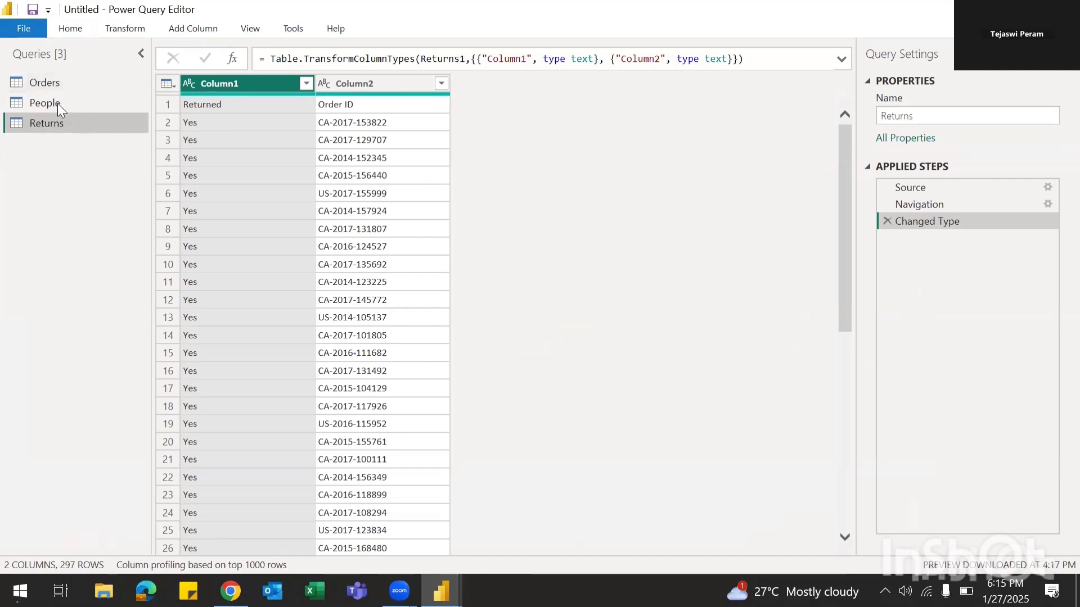
Step: Use the first row as headers in both the People and Returns queries
{"action": "left_click", "coordinate": [45, 80]}
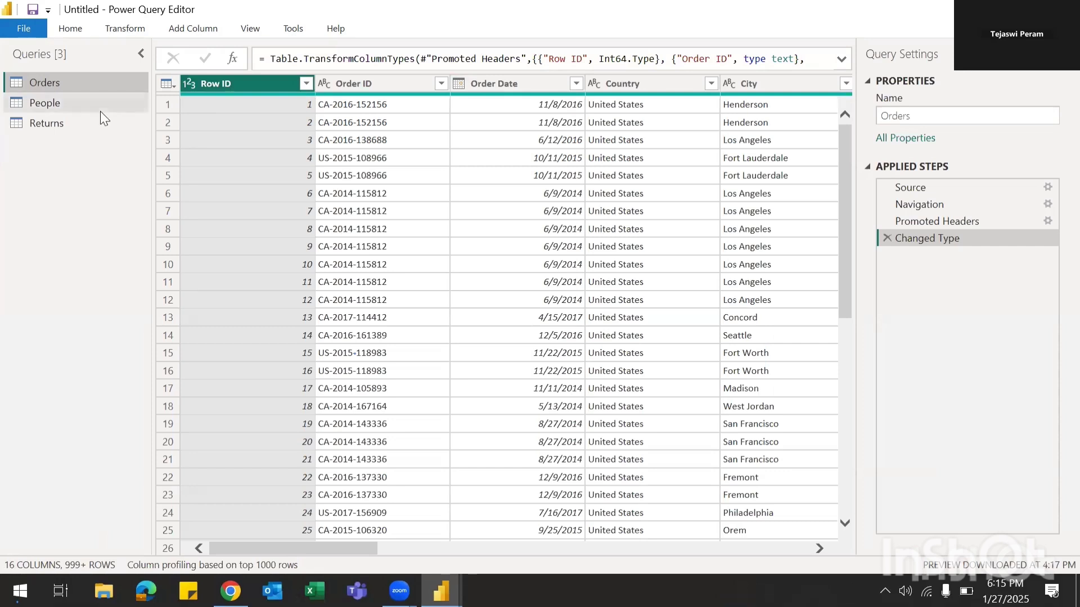
{"action": "left_click", "coordinate": [49, 106]}
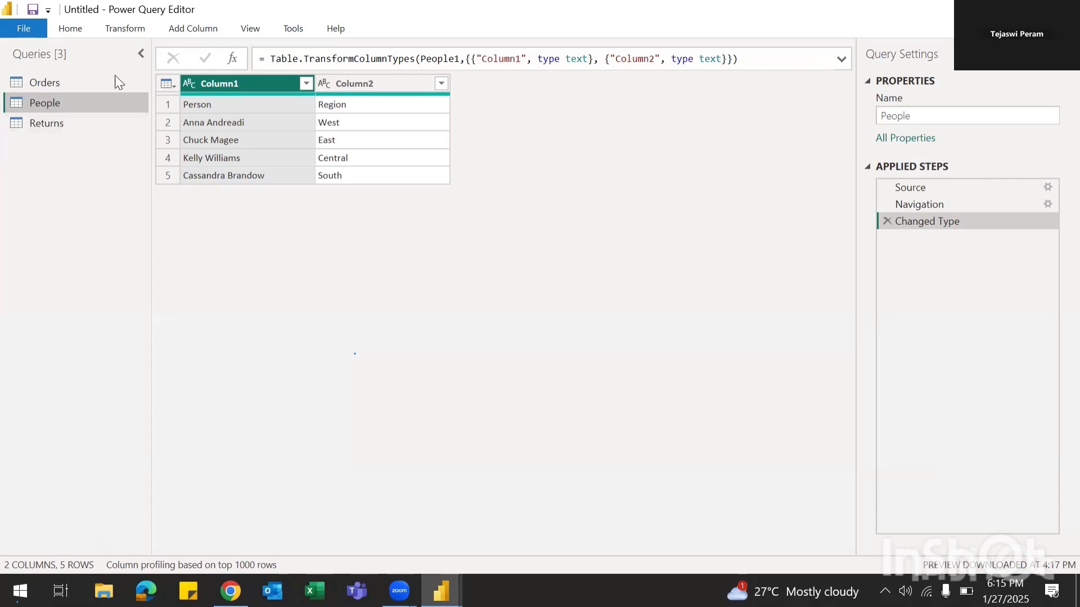
{"action": "left_click", "coordinate": [64, 30]}
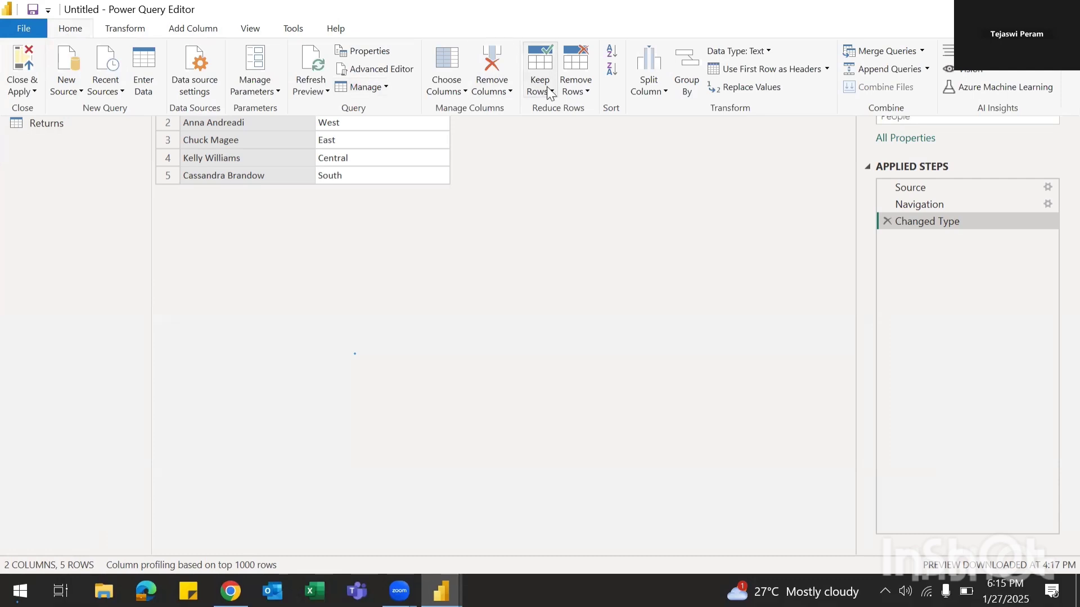
{"action": "left_click", "coordinate": [815, 70]}
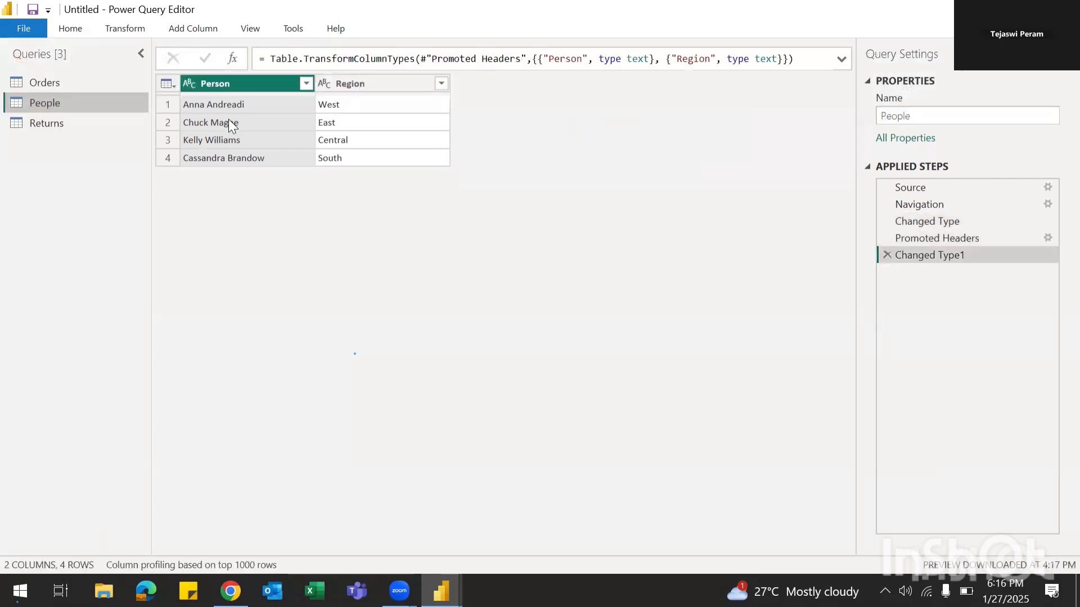
{"action": "left_click", "coordinate": [45, 125]}
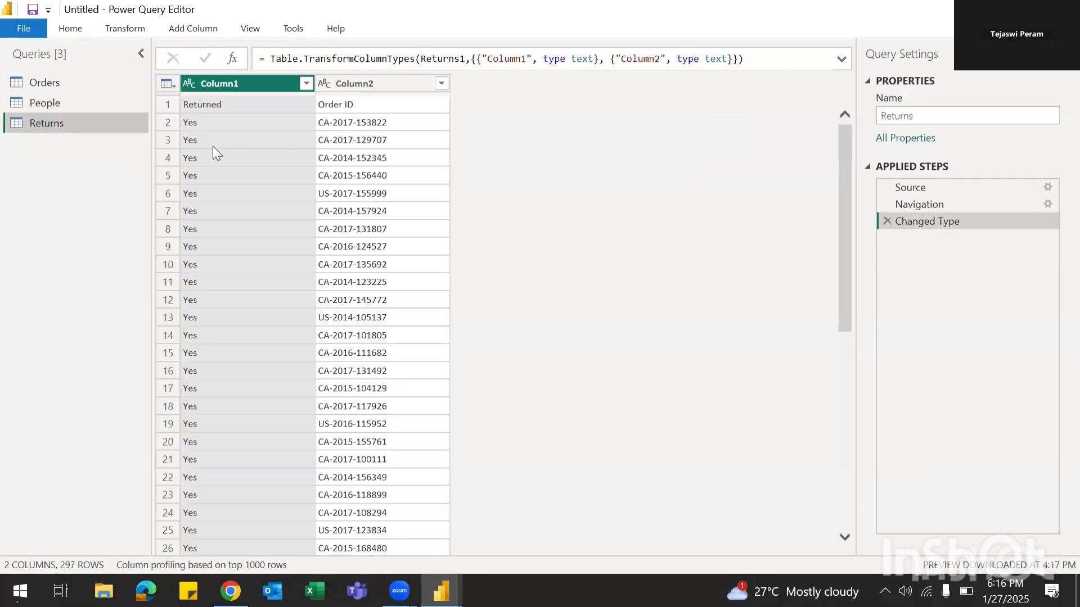
{"action": "left_click", "coordinate": [79, 35]}
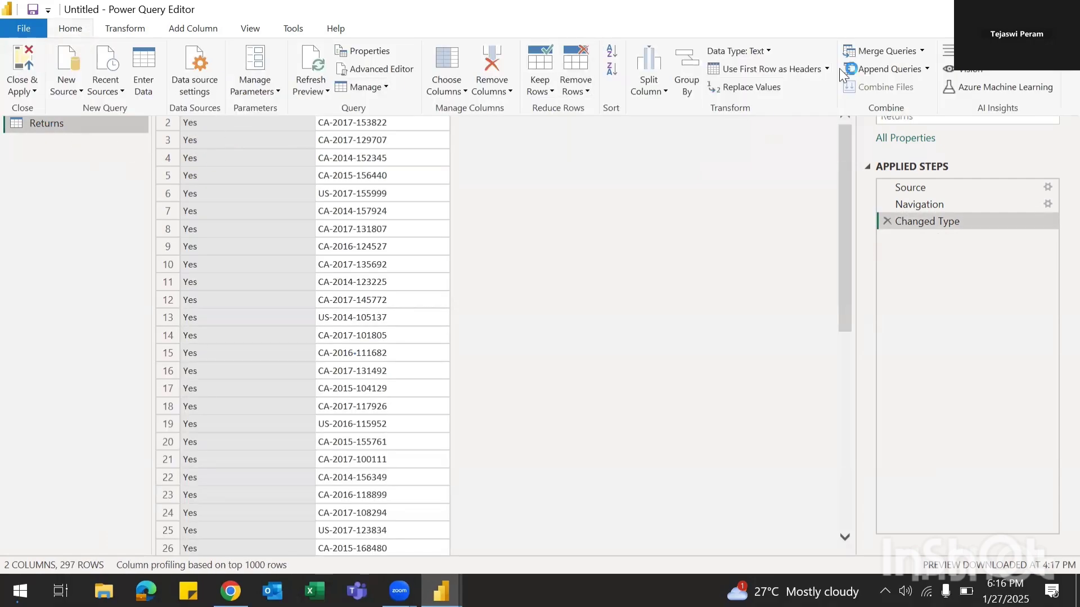
{"action": "left_click", "coordinate": [776, 68]}
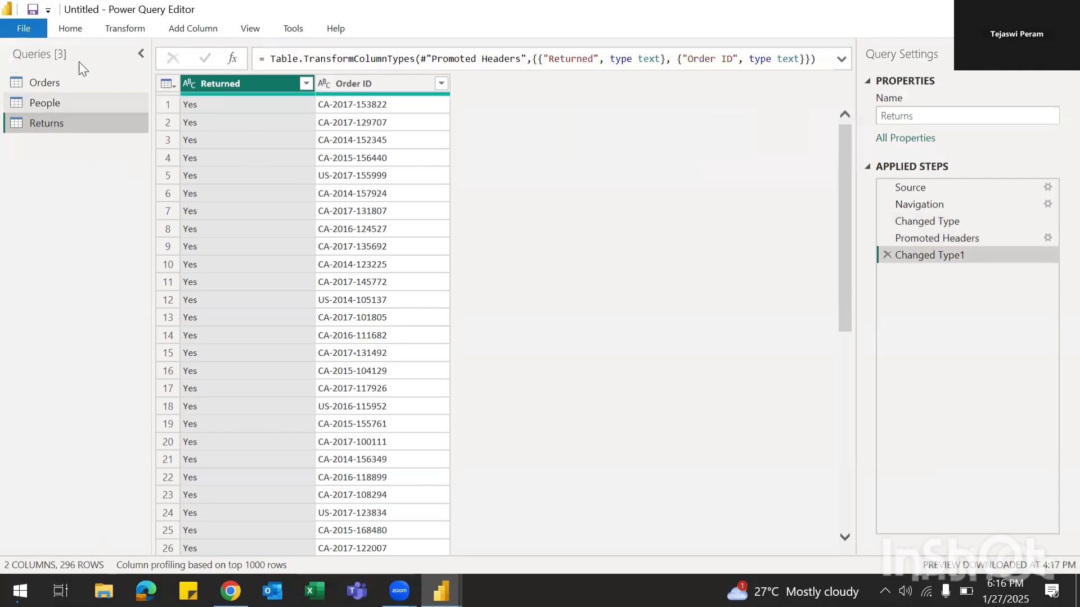
Step: Close Power Query Editor without applying, leaving the query changes pending
{"action": "left_click", "coordinate": [70, 28]}
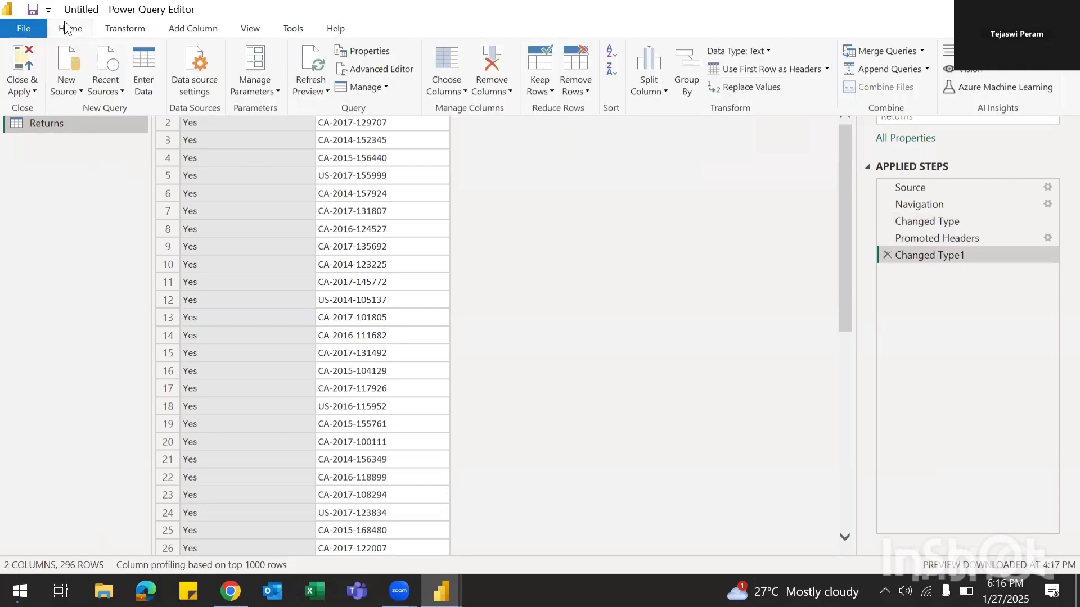
{"action": "left_click", "coordinate": [22, 90]}
{"action": "left_click", "coordinate": [50, 115]}
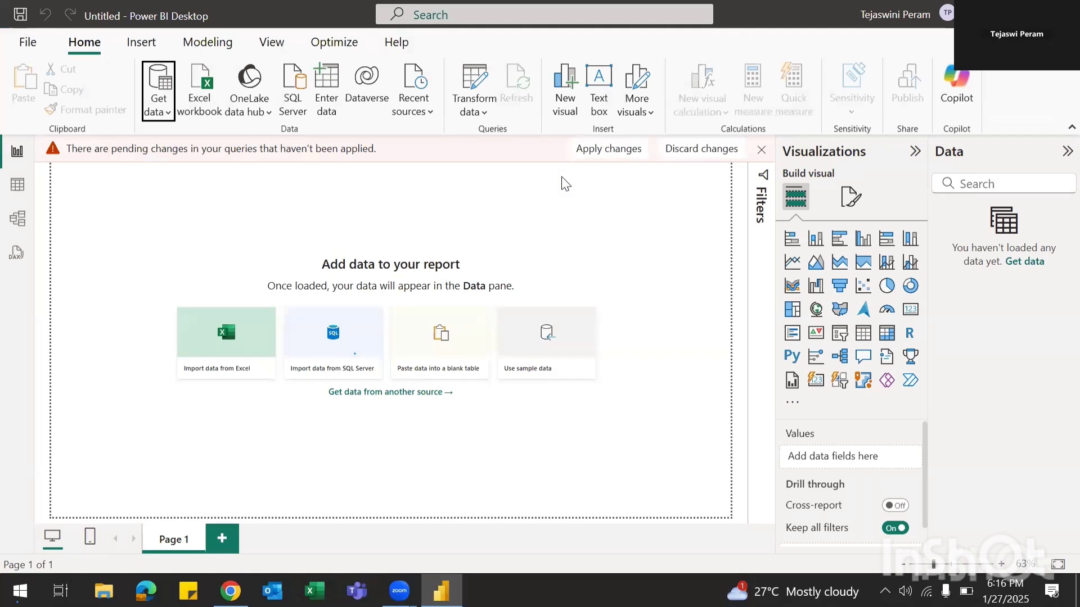
Step: Apply the pending changes so Orders, People and Returns load into the model
{"action": "left_click", "coordinate": [638, 151]}
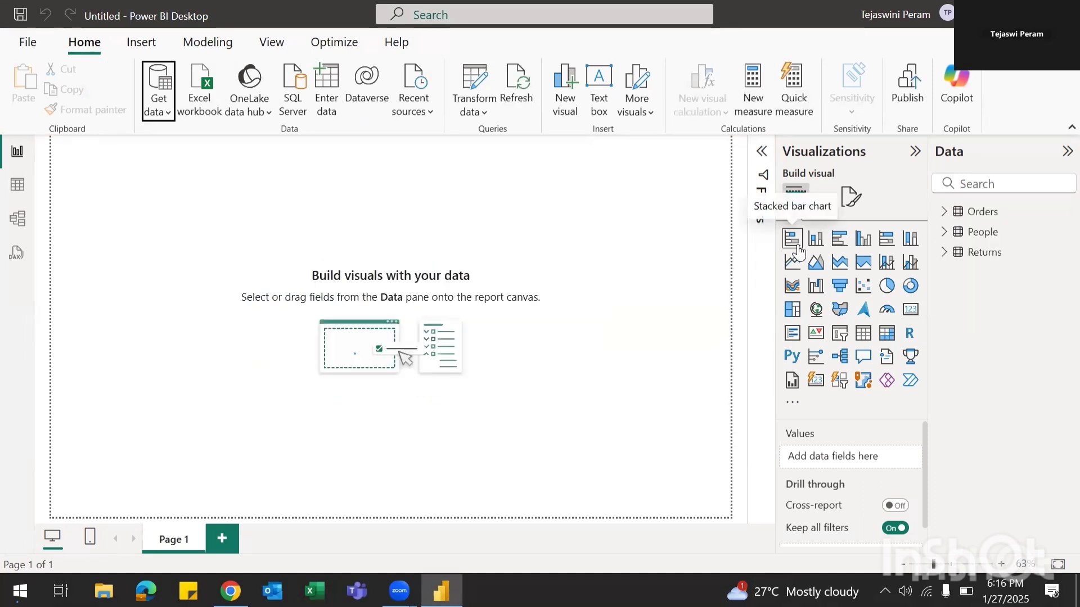
{"action": "left_click", "coordinate": [483, 112]}
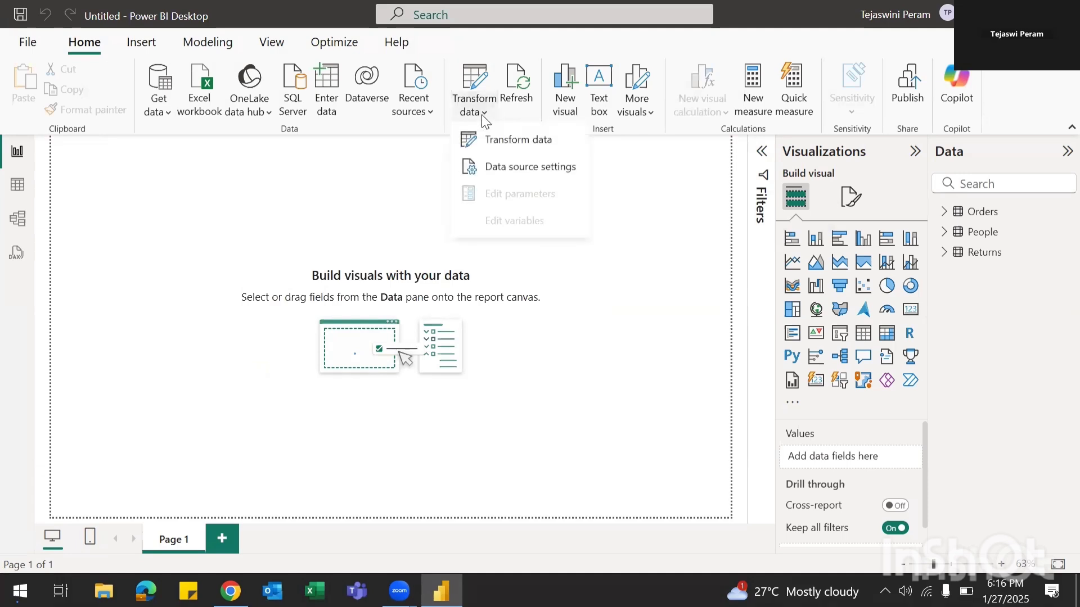
Step: Reopen Power Query Editor and rename the Orders query's Row ID column to Row ID1
{"action": "left_click", "coordinate": [476, 140]}
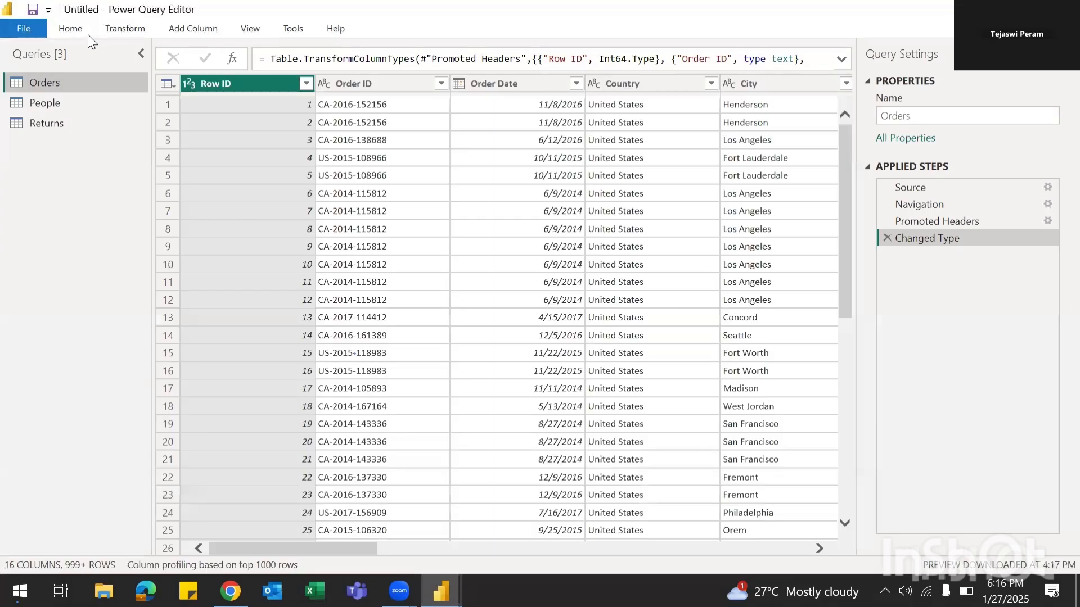
{"action": "left_click", "coordinate": [72, 28]}
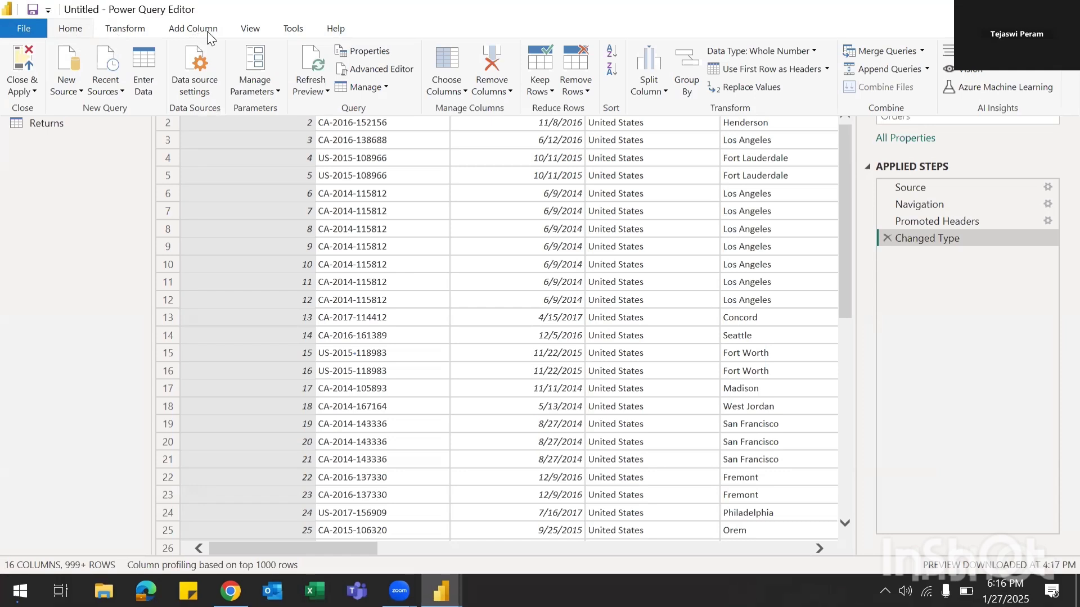
{"action": "left_click", "coordinate": [35, 92]}
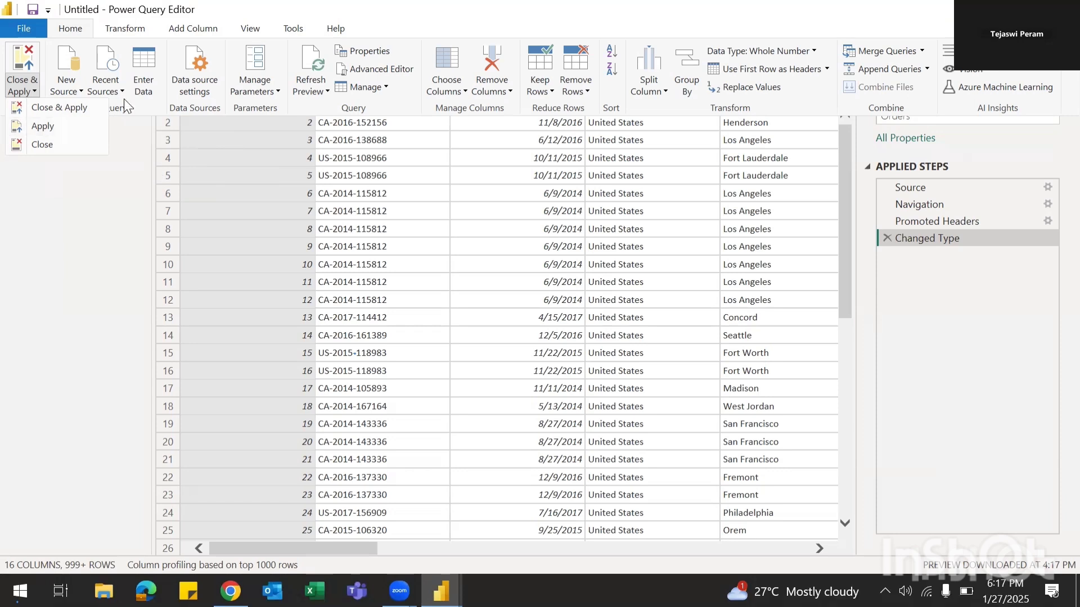
{"action": "left_click", "coordinate": [101, 260]}
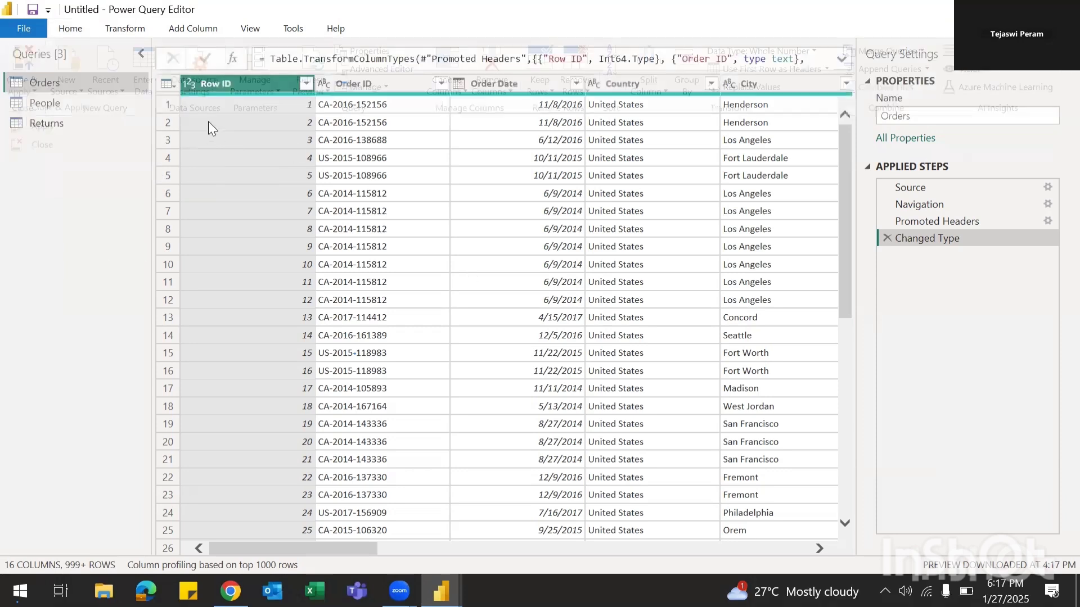
{"action": "double_click", "coordinate": [236, 83]}
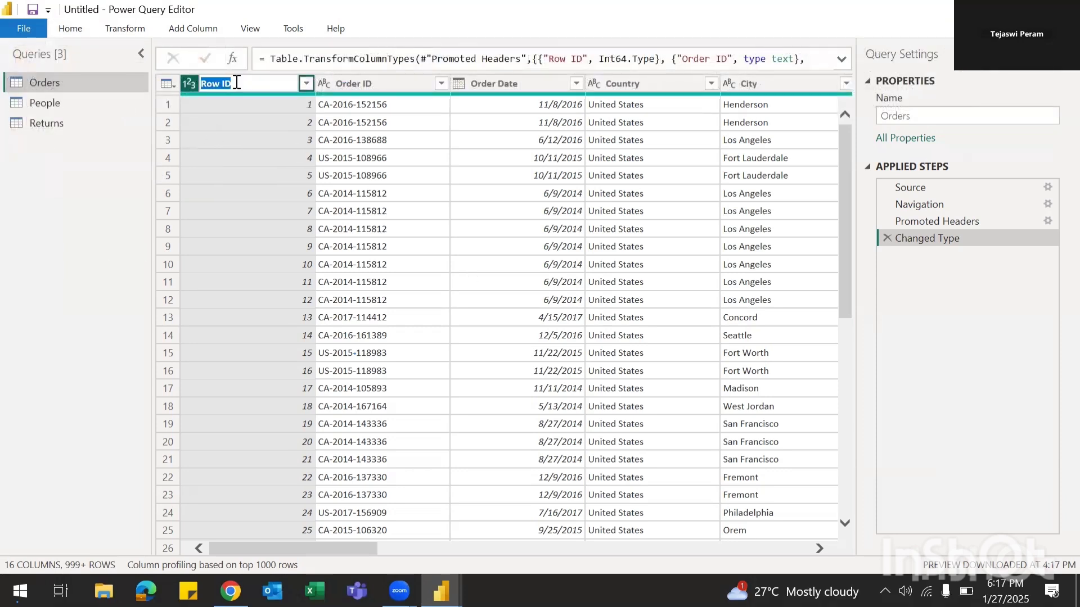
{"action": "key", "text": "BackSpace"}
{"action": "type", "text": "Row ID1"}
{"action": "key", "text": "Return"}
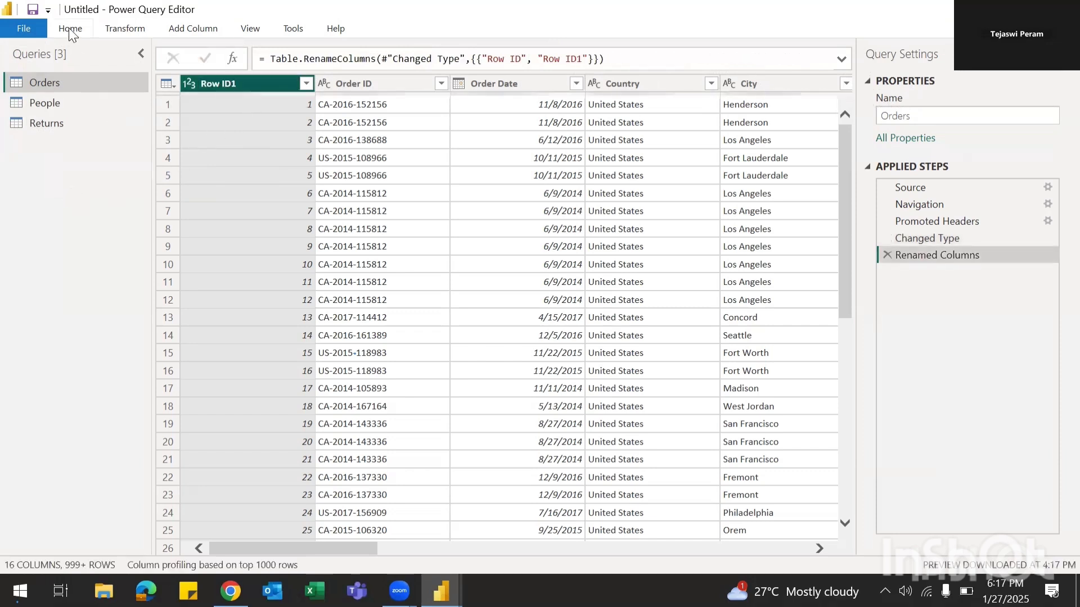
Step: Close & Apply the query changes to return to the report canvas
{"action": "left_click", "coordinate": [70, 30]}
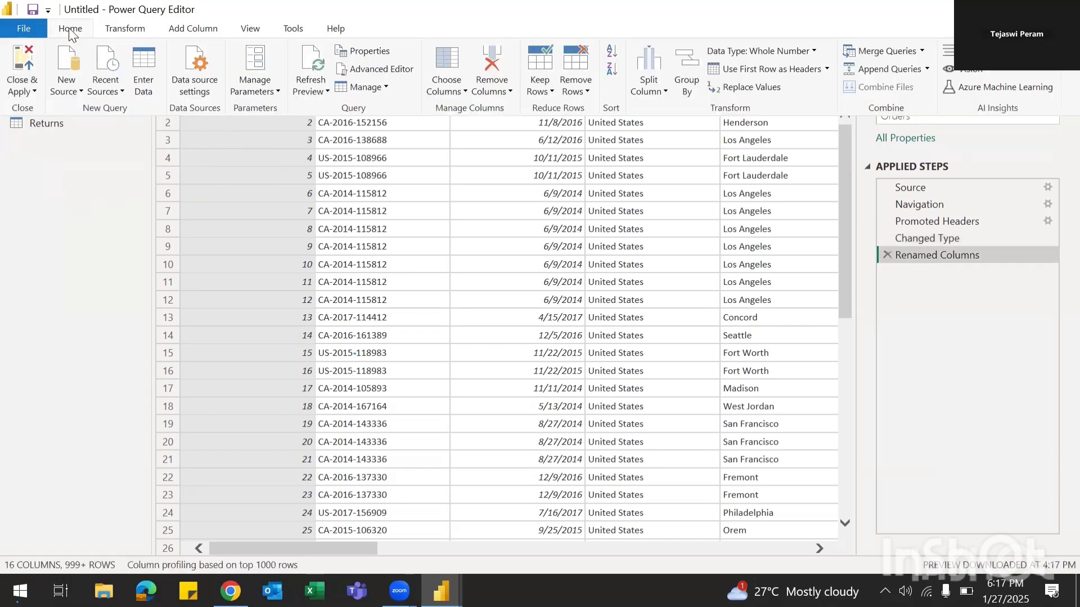
{"action": "left_click", "coordinate": [35, 93]}
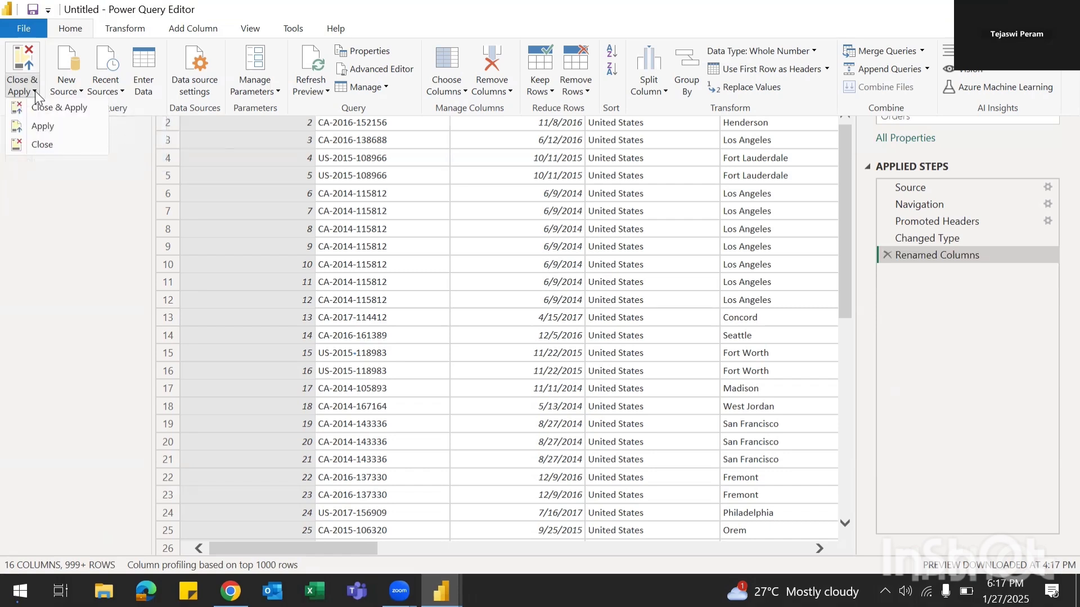
{"action": "left_click", "coordinate": [72, 118]}
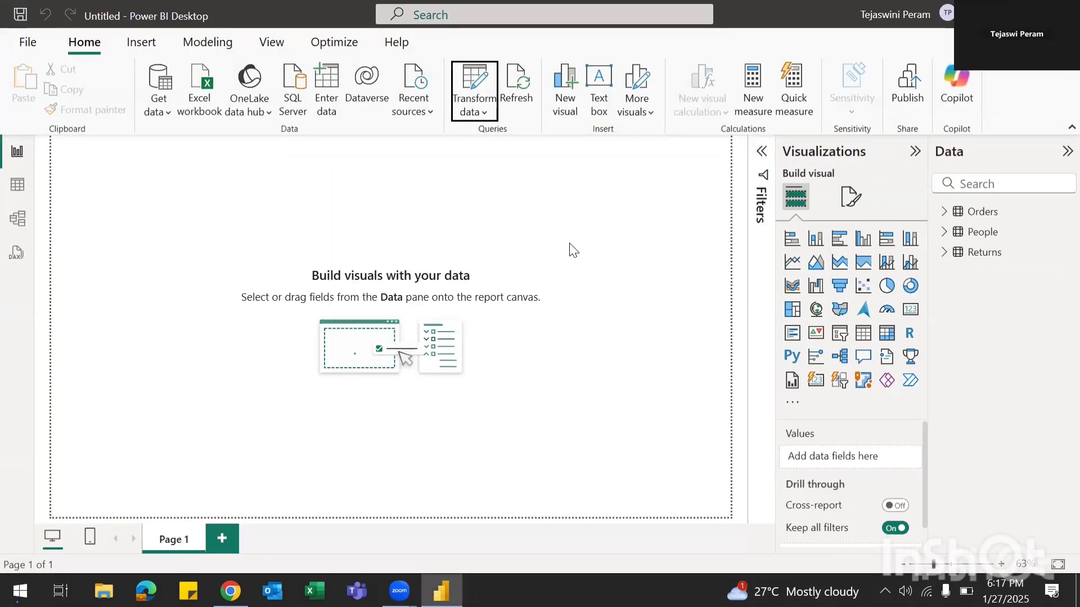
Step: Switch to Table view and back, then reopen Power Query Editor via Transform data
{"action": "left_click", "coordinate": [17, 185]}
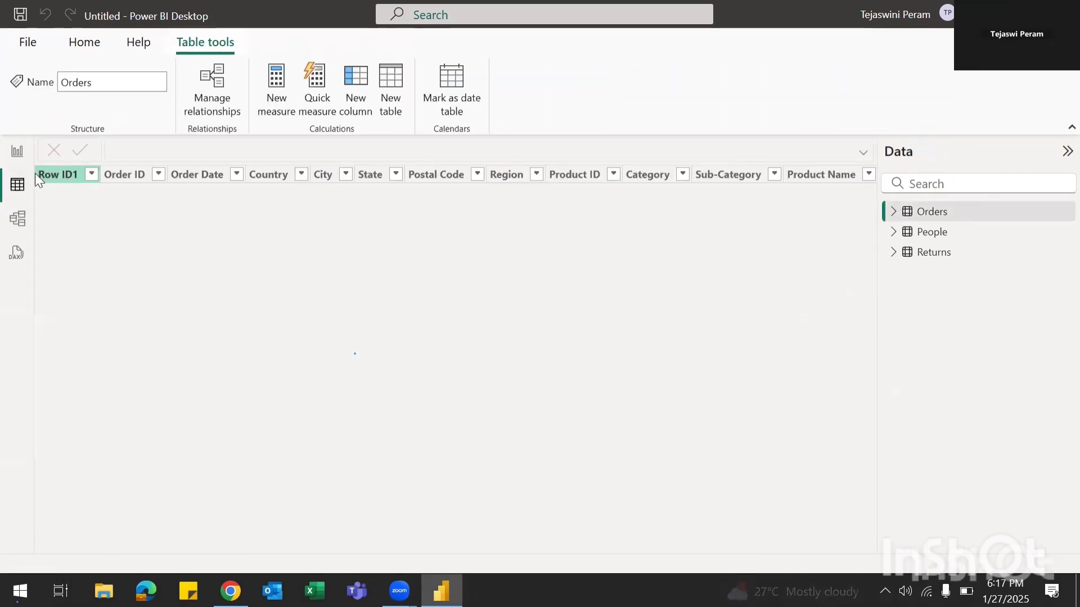
{"action": "left_click", "coordinate": [21, 164]}
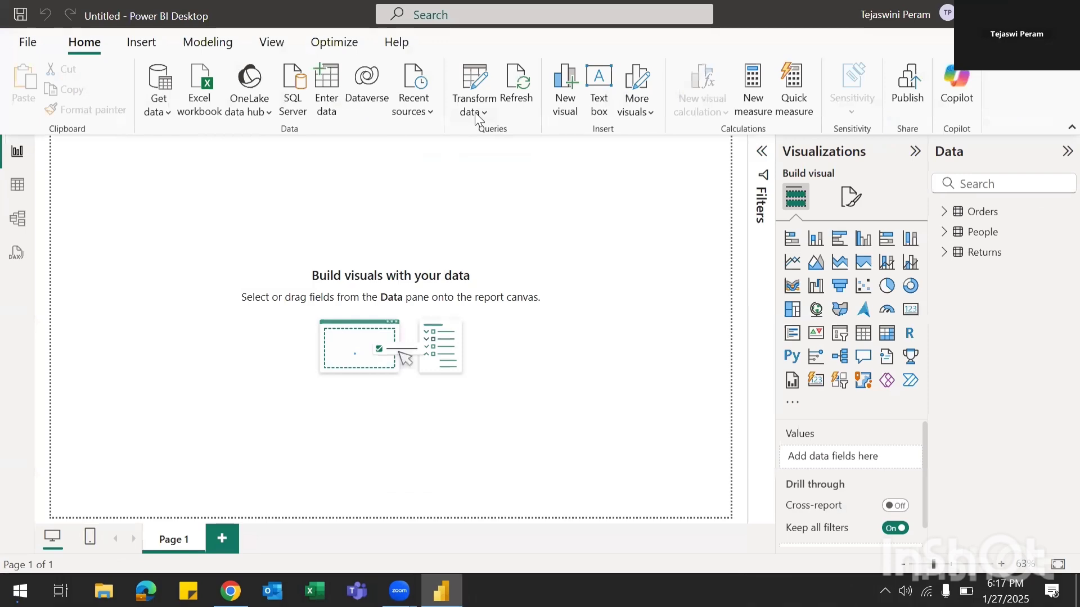
{"action": "left_click", "coordinate": [478, 116]}
{"action": "left_click", "coordinate": [487, 134]}
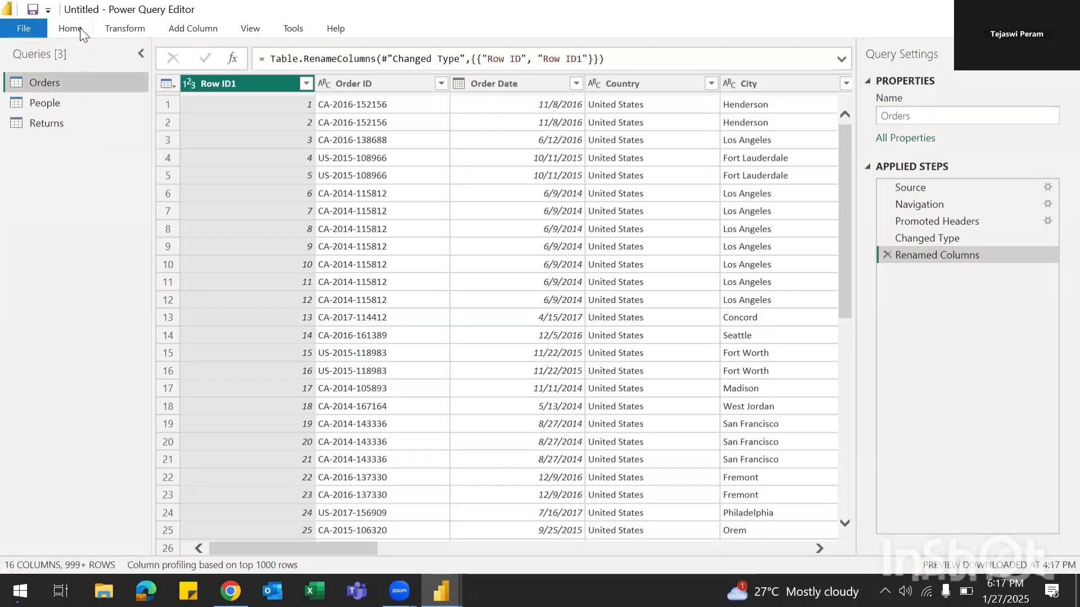
Step: Apply the pending query changes while keeping the editor open on the Orders query
{"action": "left_click", "coordinate": [79, 27]}
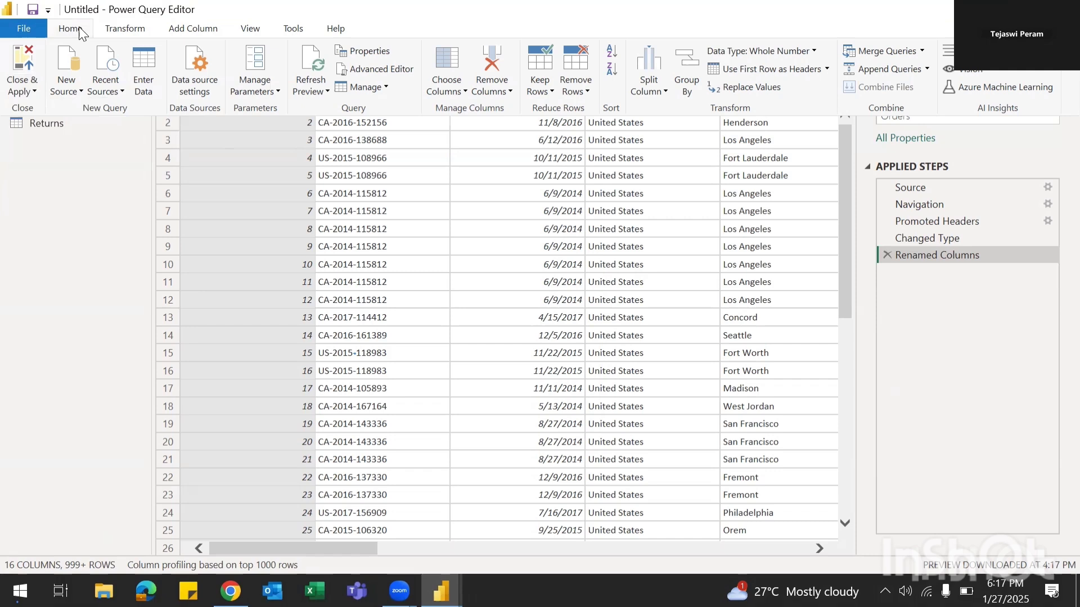
{"action": "left_click", "coordinate": [34, 90]}
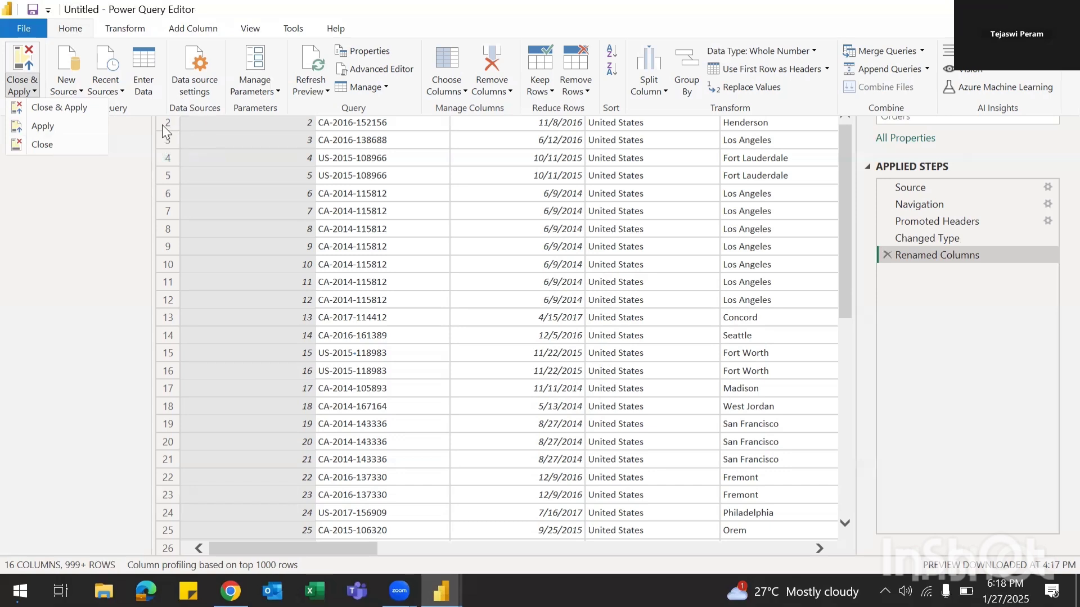
{"action": "left_click", "coordinate": [45, 127]}
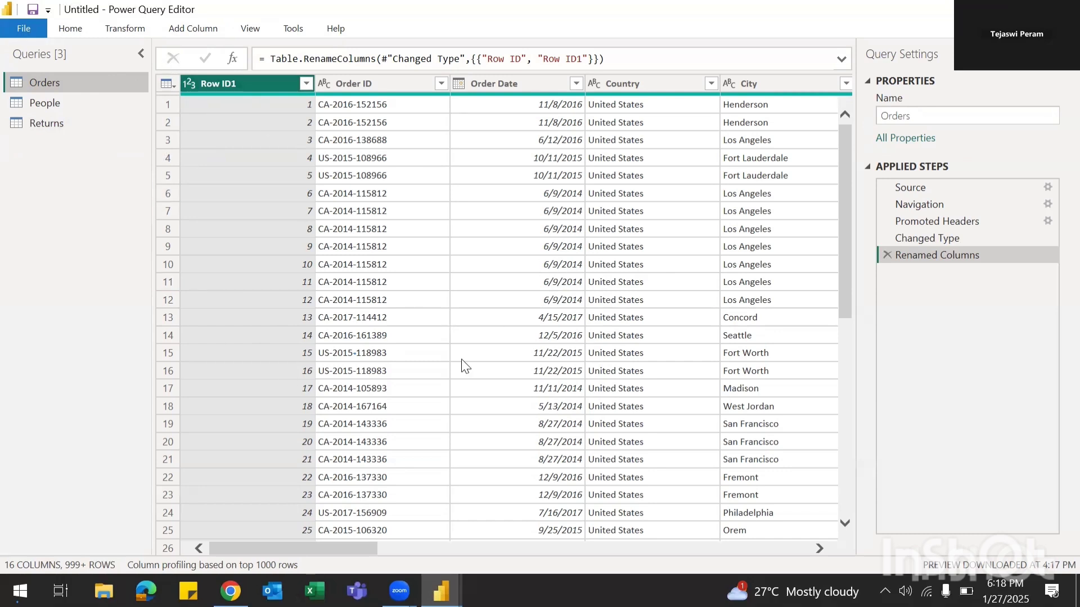
{"action": "left_click", "coordinate": [71, 29]}
{"action": "left_click", "coordinate": [30, 95]}
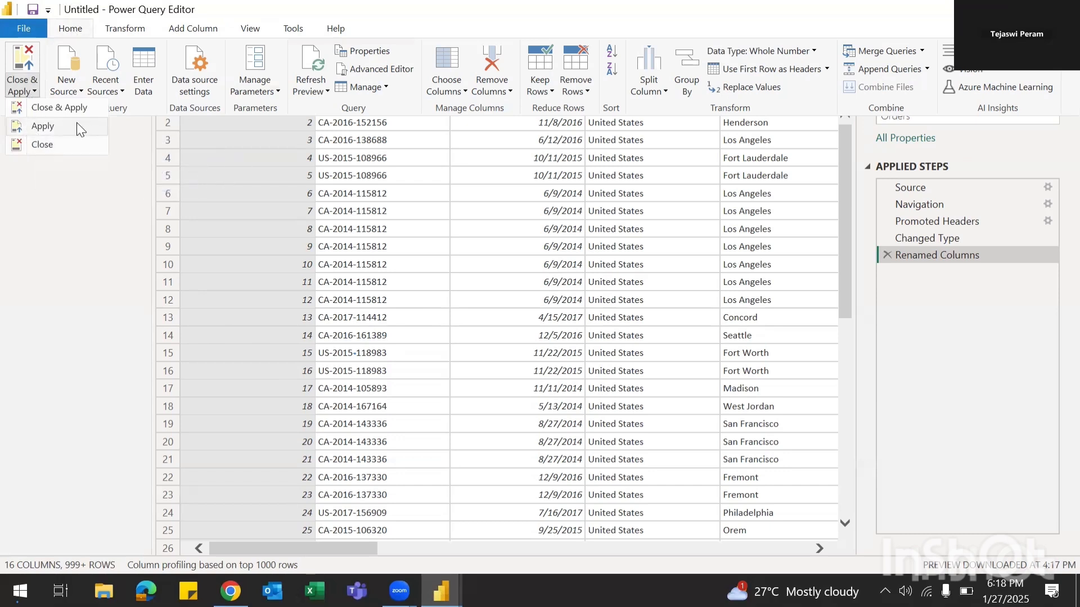
{"action": "left_click", "coordinate": [75, 190]}
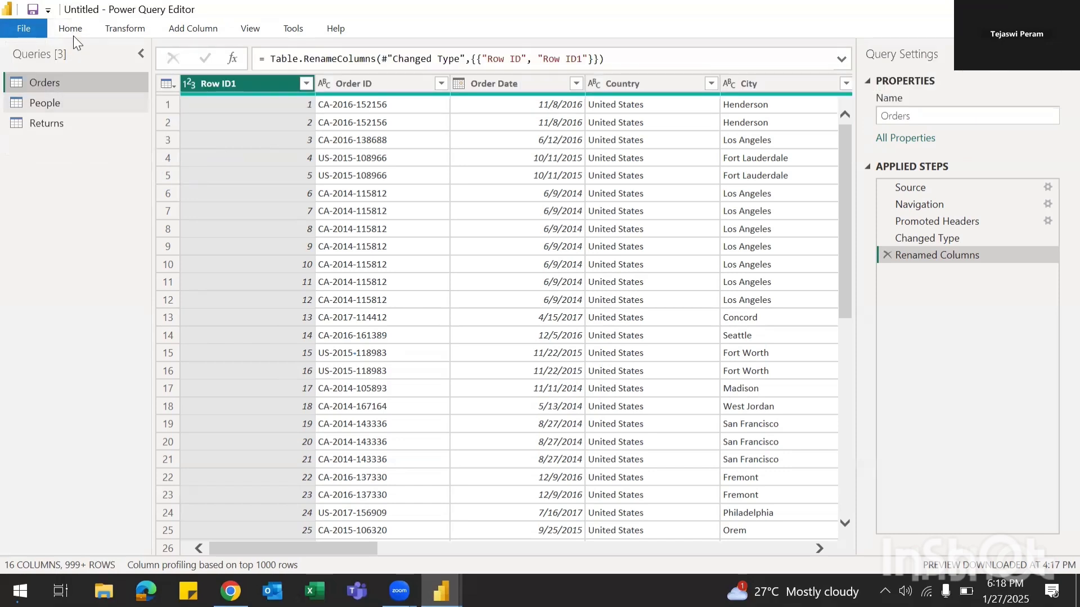
{"action": "left_click", "coordinate": [77, 85]}
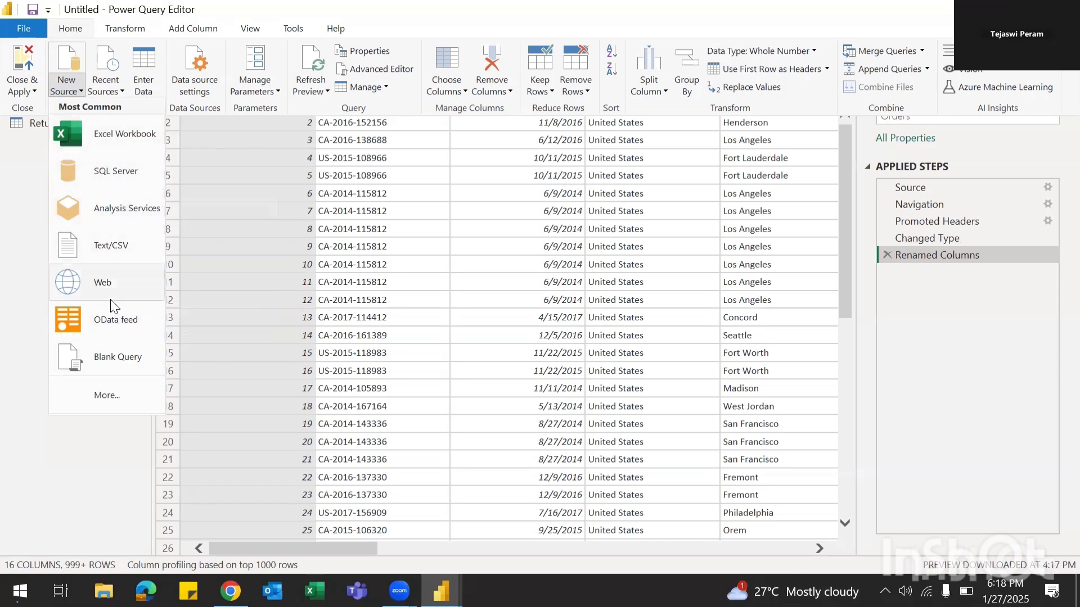
{"action": "left_click", "coordinate": [120, 93]}
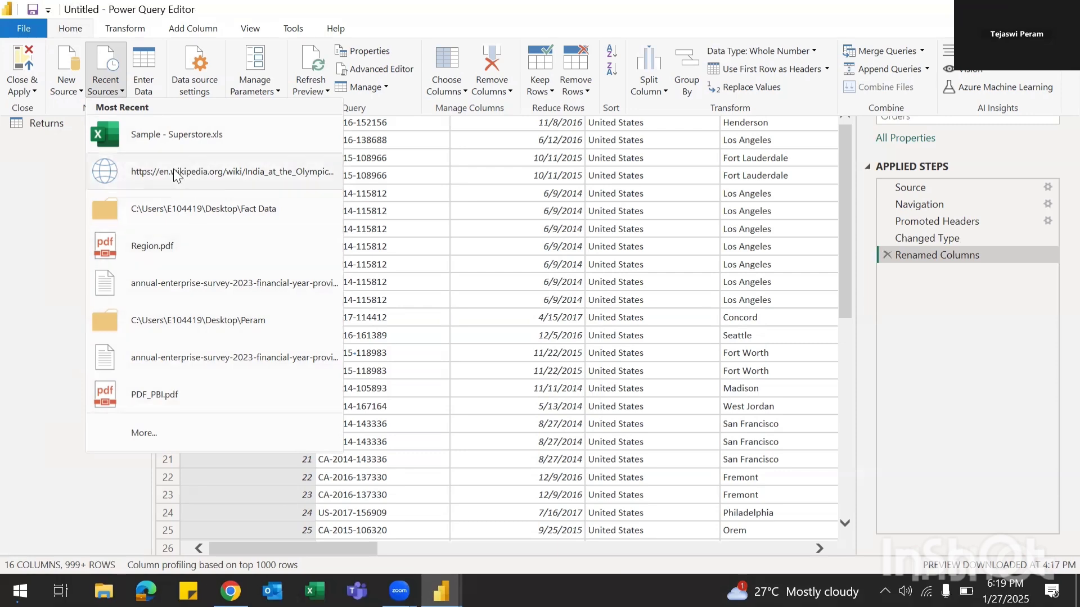
{"action": "left_click", "coordinate": [70, 204]}
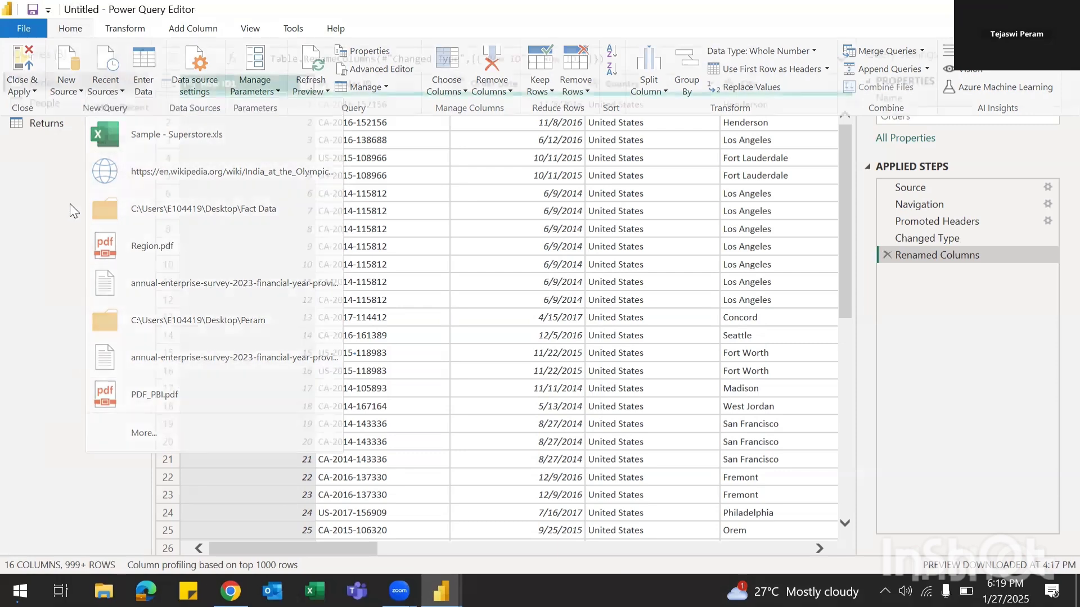
{"action": "left_click", "coordinate": [74, 29]}
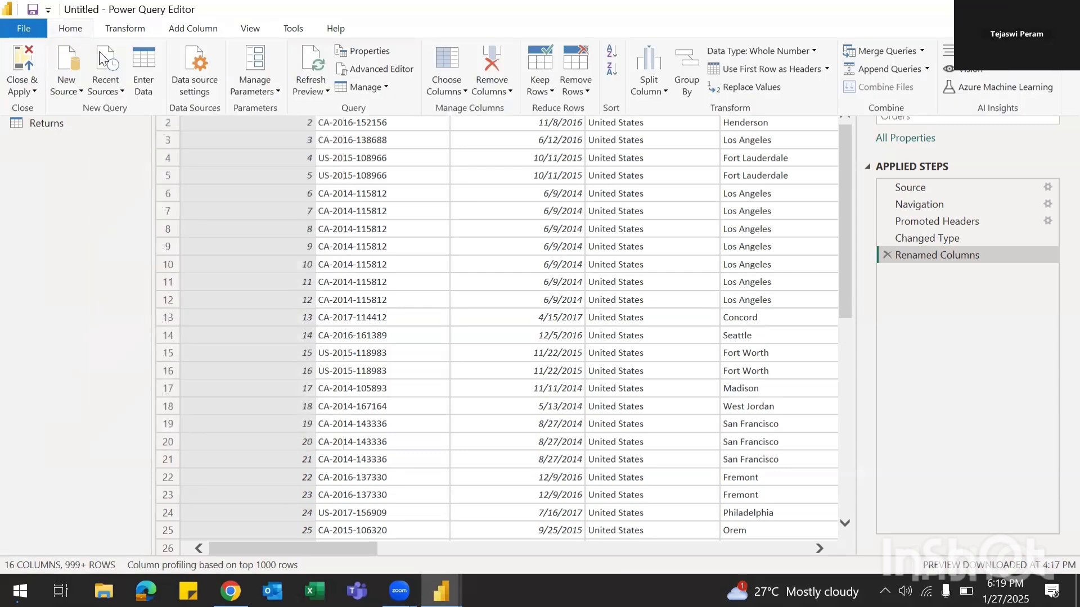
Step: Start an Enter Data table and name its columns Stu. List and age
{"action": "left_click", "coordinate": [148, 63]}
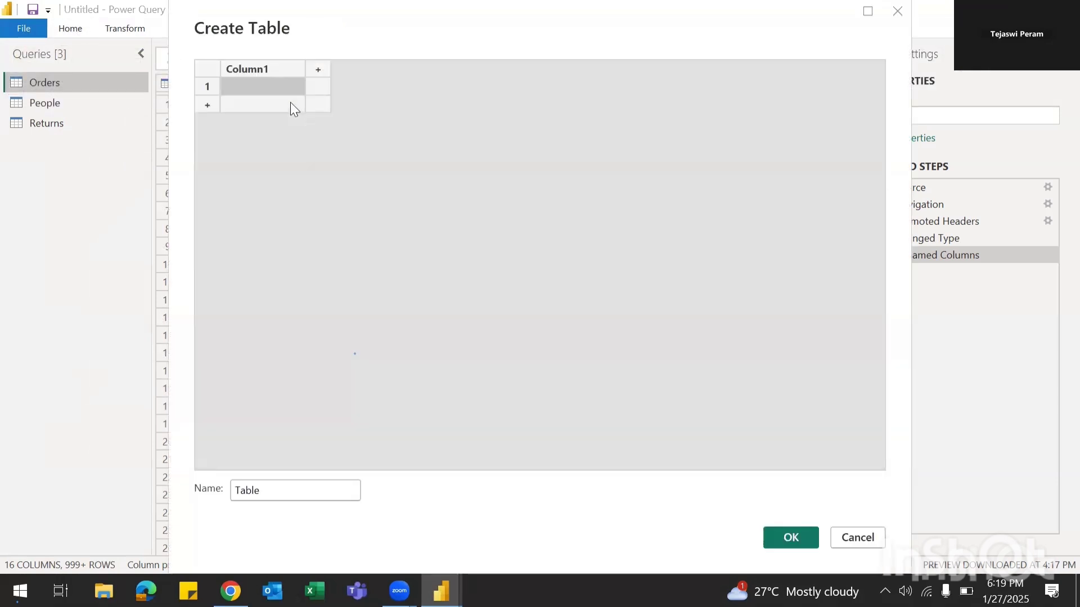
{"action": "left_click", "coordinate": [260, 86]}
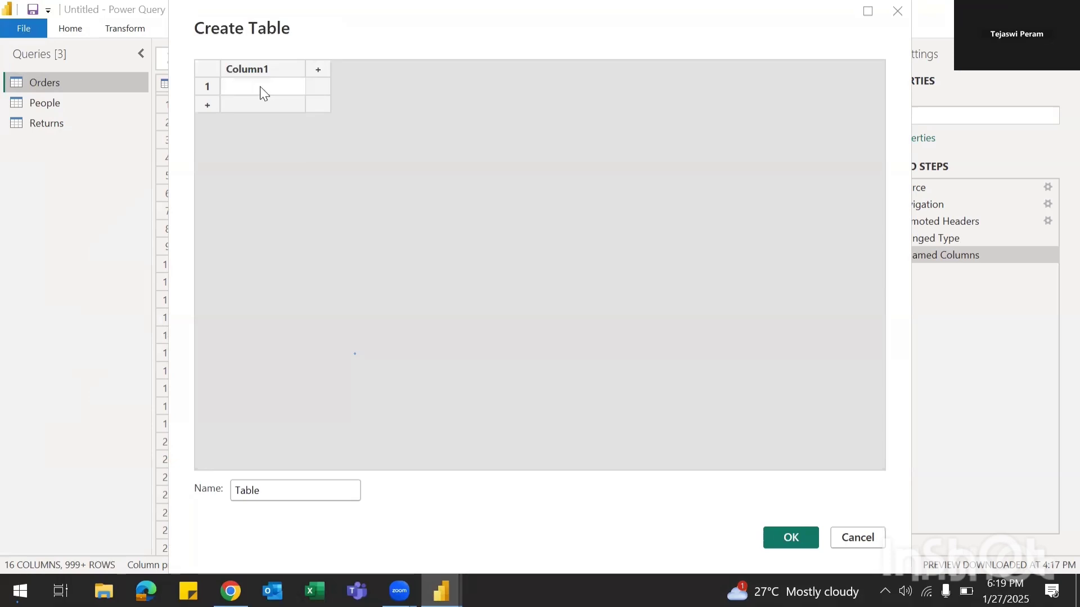
{"action": "type", "text": "Stu. List"}
{"action": "key", "text": "Tab"}
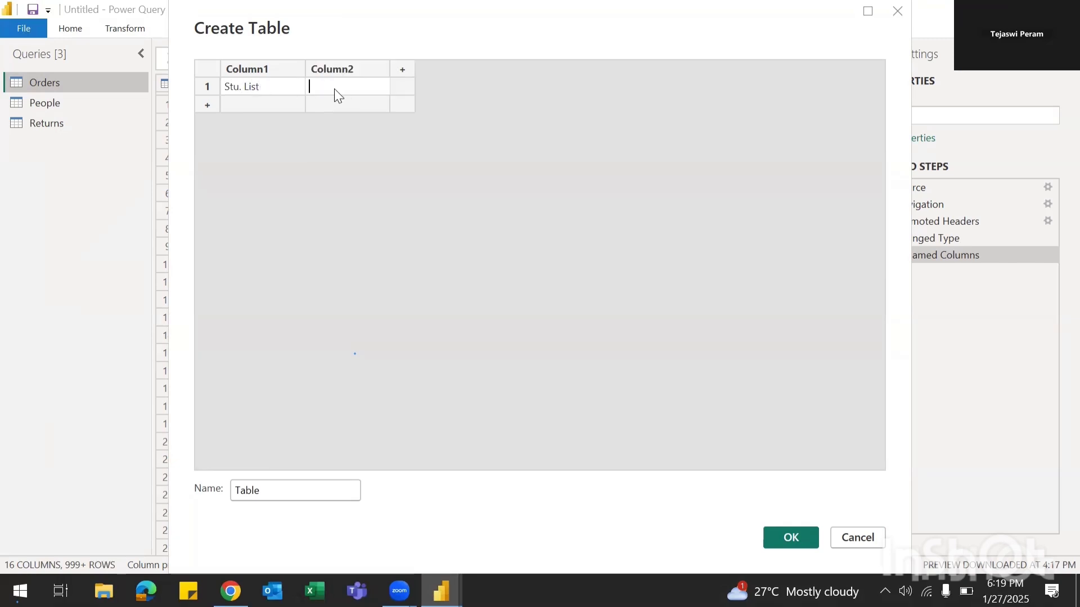
{"action": "type", "text": "A"}
{"action": "key", "text": "BackSpace"}
{"action": "double_click", "coordinate": [283, 68]}
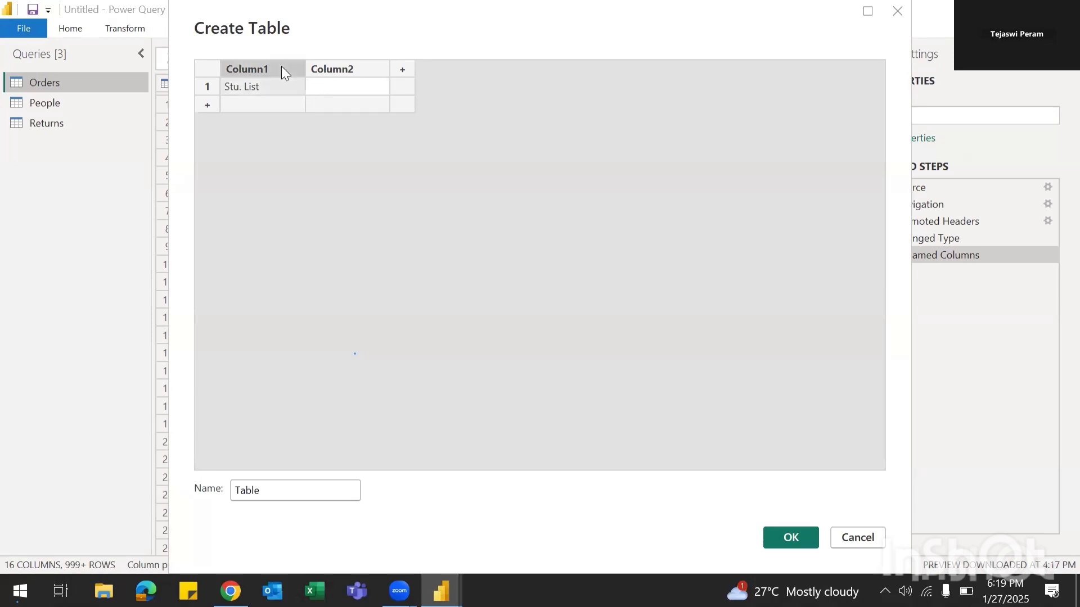
{"action": "type", "text": "St"}
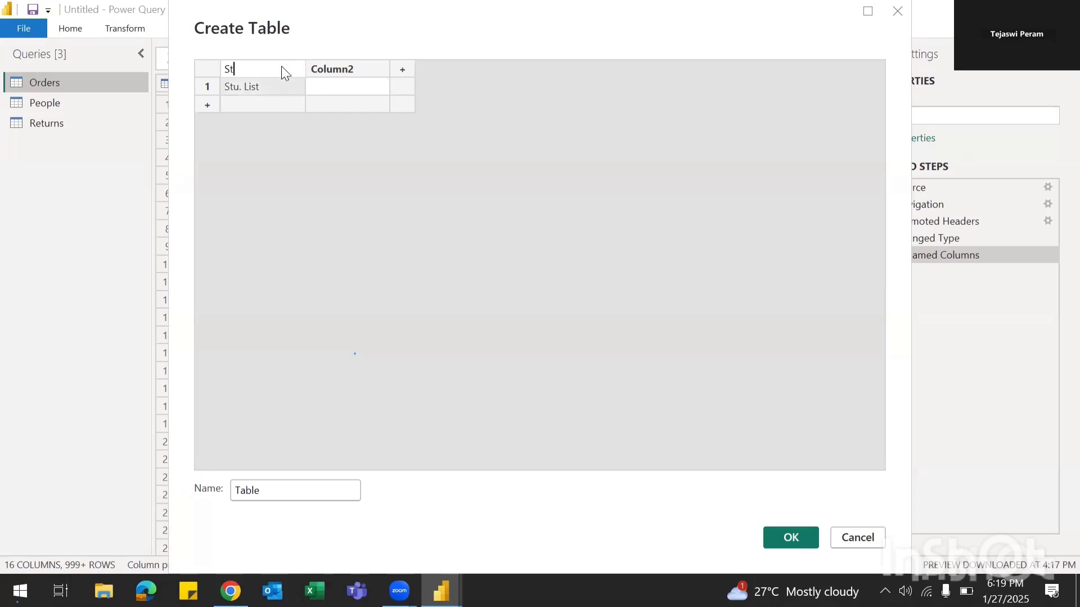
{"action": "type", "text": "u. List"}
{"action": "key", "text": "Tab"}
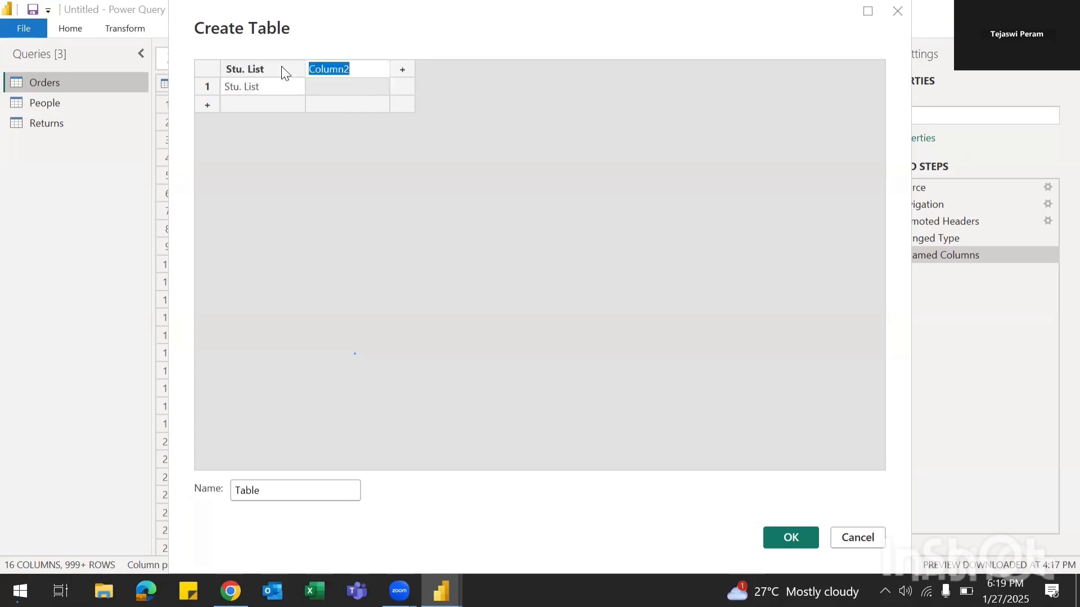
{"action": "type", "text": "age"}
{"action": "key", "text": "Tab"}
Step: Enter the first student's name with age 25 in row 1
{"action": "left_click", "coordinate": [281, 88]}
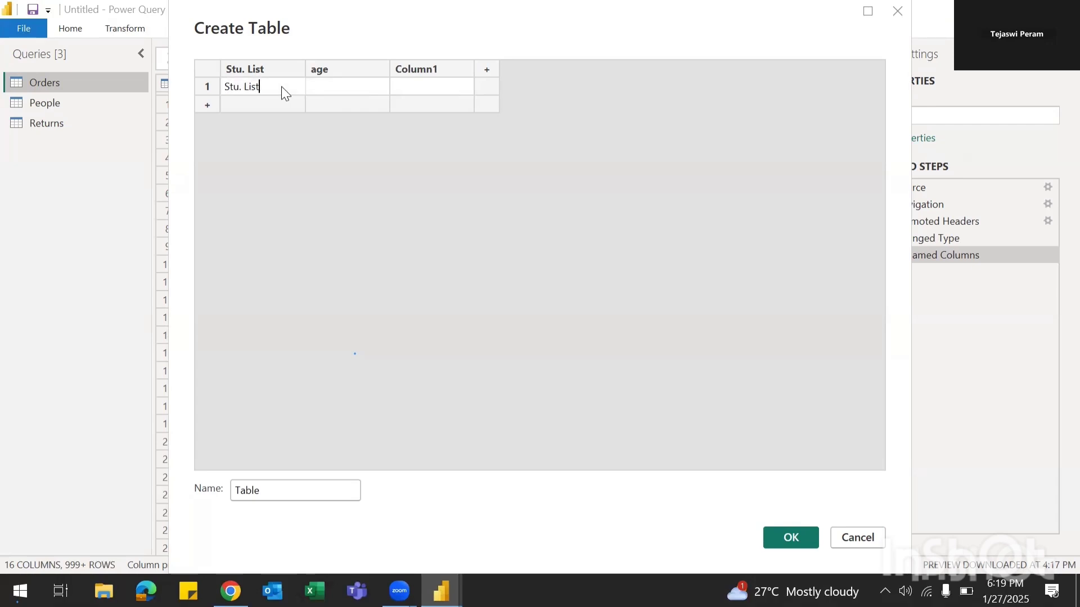
{"action": "key", "text": "BackSpace"}
{"action": "key", "text": "BackSpace"}
{"action": "key", "text": "BackSpace"}
{"action": "key", "text": "BackSpace"}
{"action": "key", "text": "BackSpace"}
{"action": "key", "text": "BackSpace"}
{"action": "key", "text": "BackSpace"}
{"action": "key", "text": "BackSpace"}
{"action": "key", "text": "BackSpace"}
{"action": "type", "text": "Rama"}
{"action": "key", "text": "Tab"}
{"action": "type", "text": "25"}
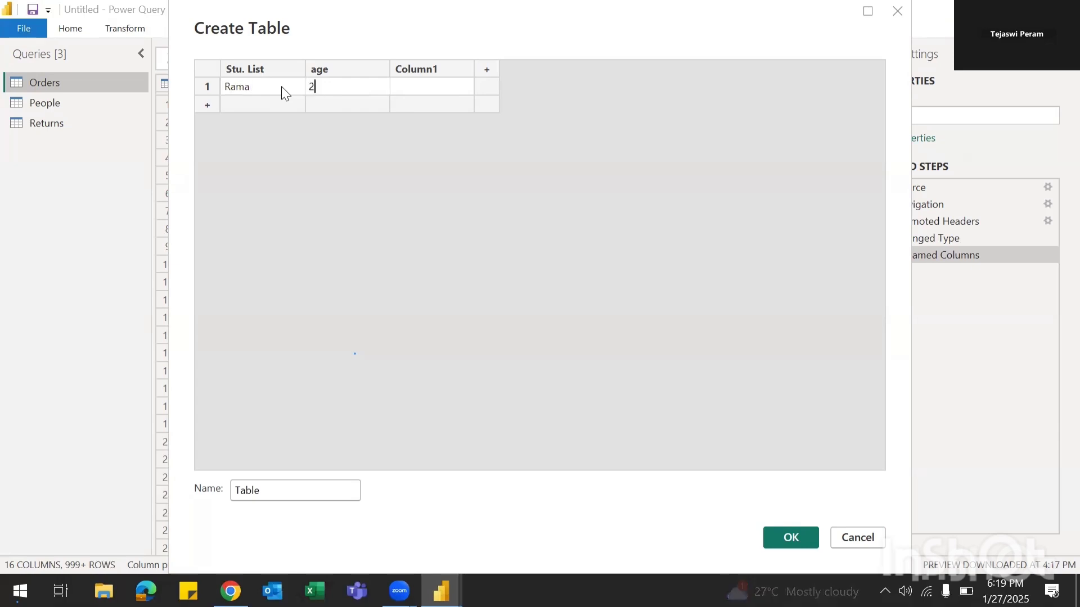
{"action": "key", "text": "Tab"}
Step: Add two more rows with student names and ages 22 and 23
{"action": "left_click", "coordinate": [238, 110]}
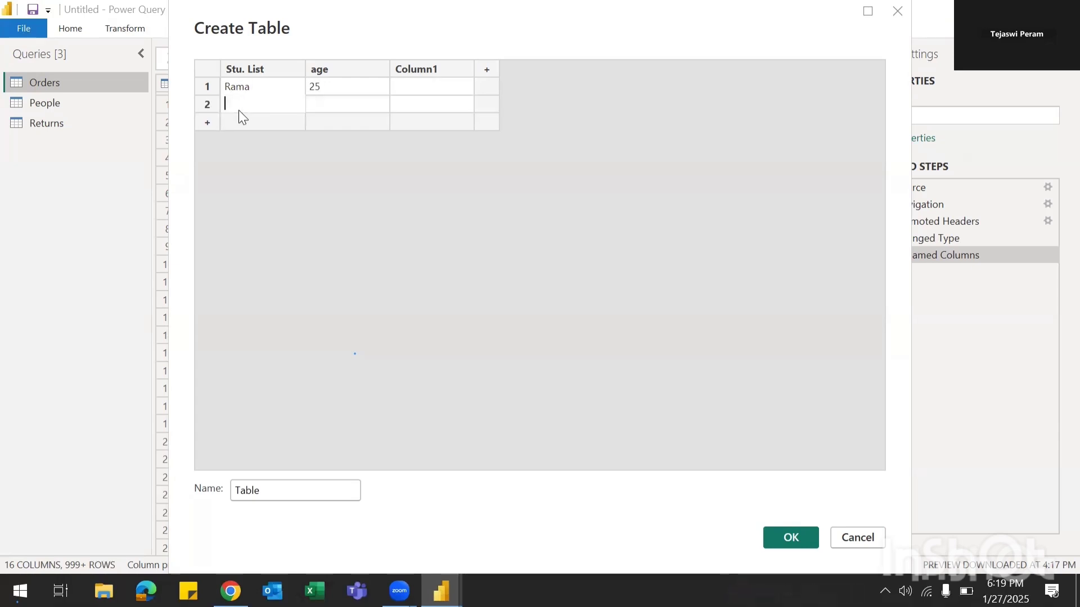
{"action": "type", "text": "Ramu"}
{"action": "key", "text": "Tab"}
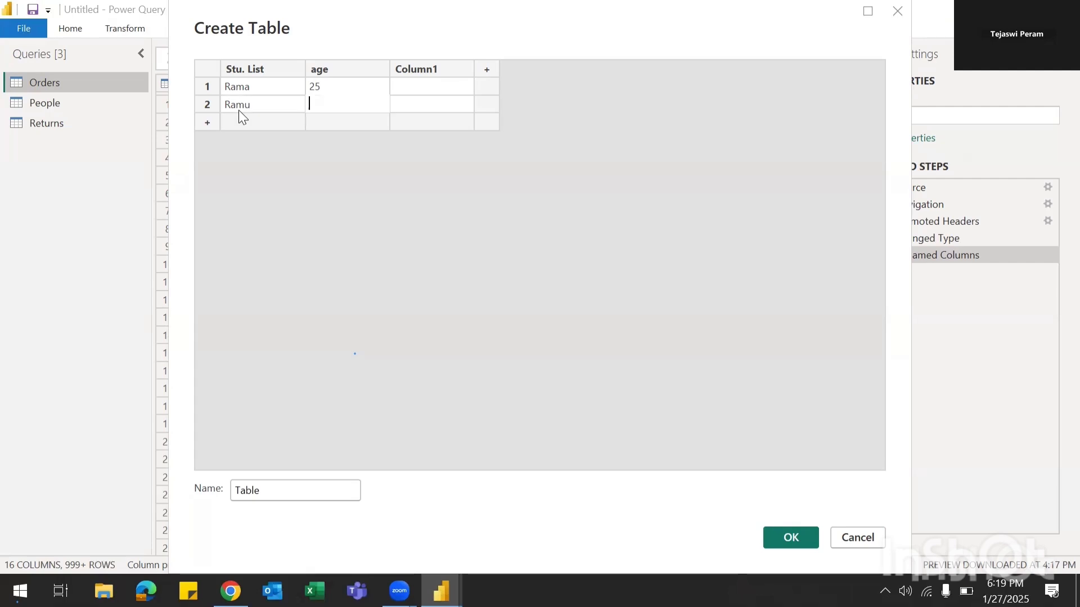
{"action": "type", "text": "22"}
{"action": "key", "text": "Tab"}
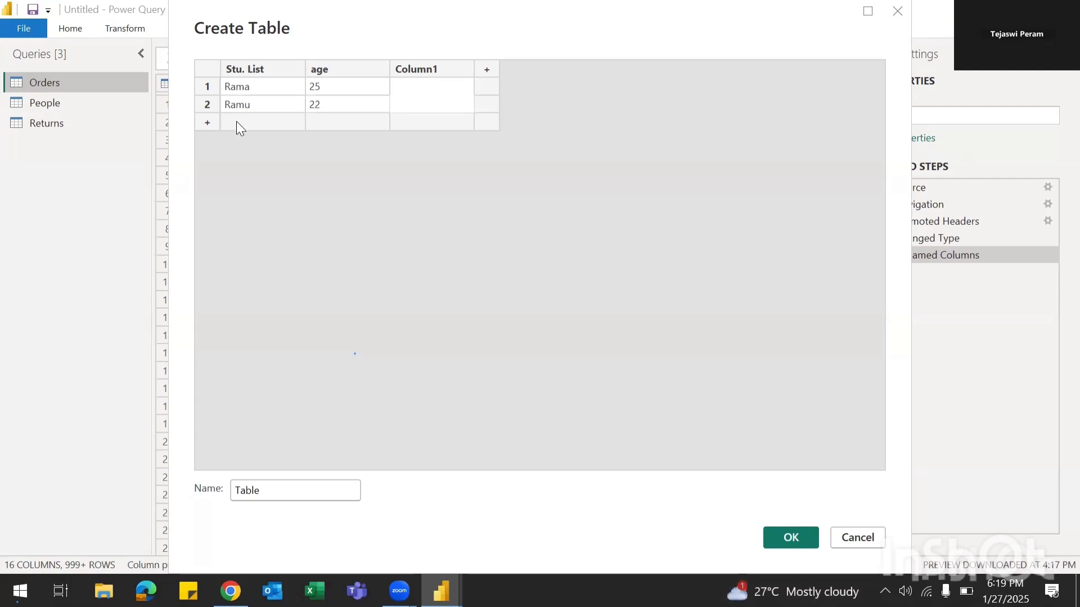
{"action": "left_click", "coordinate": [236, 121]}
{"action": "left_click", "coordinate": [236, 120]}
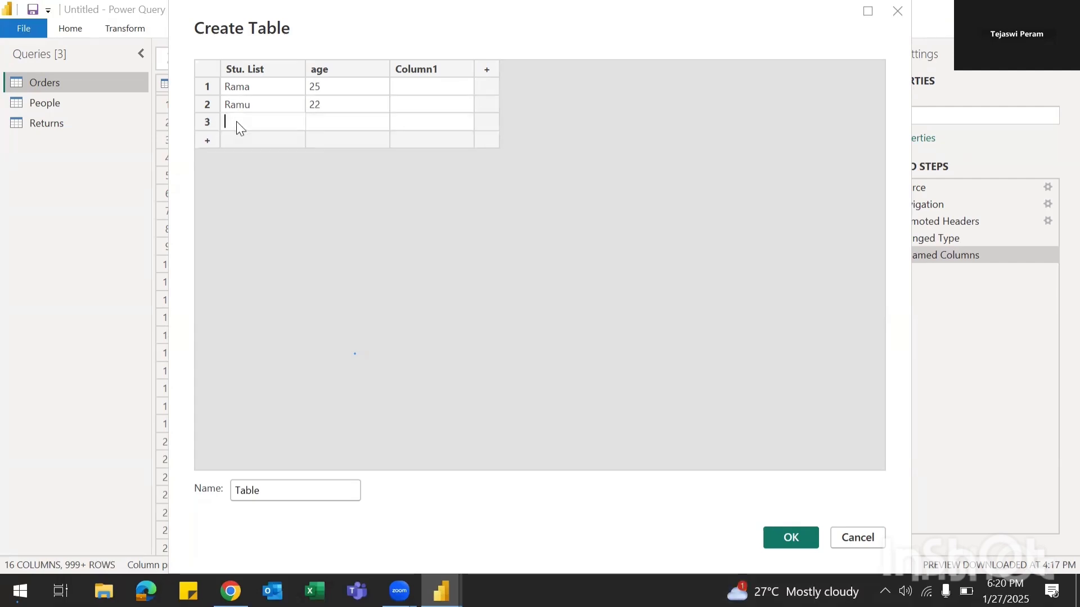
{"action": "type", "text": "Sita"}
{"action": "key", "text": "Tab"}
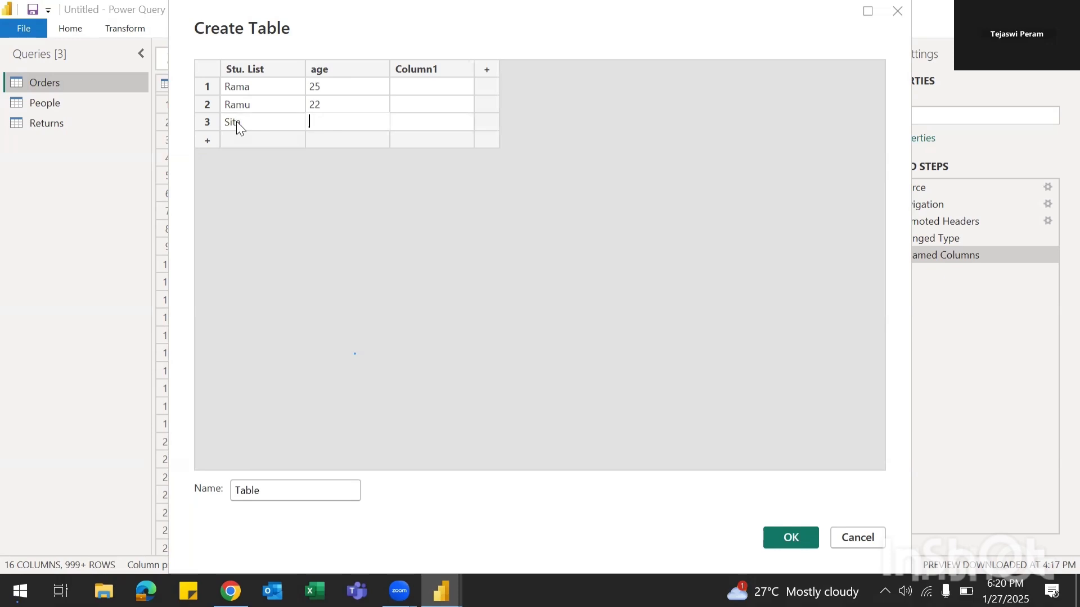
{"action": "type", "text": "23"}
{"action": "key", "text": "Tab"}
Step: Delete the empty third column and create the Stu. List / age table as a new query
{"action": "left_click", "coordinate": [424, 61]}
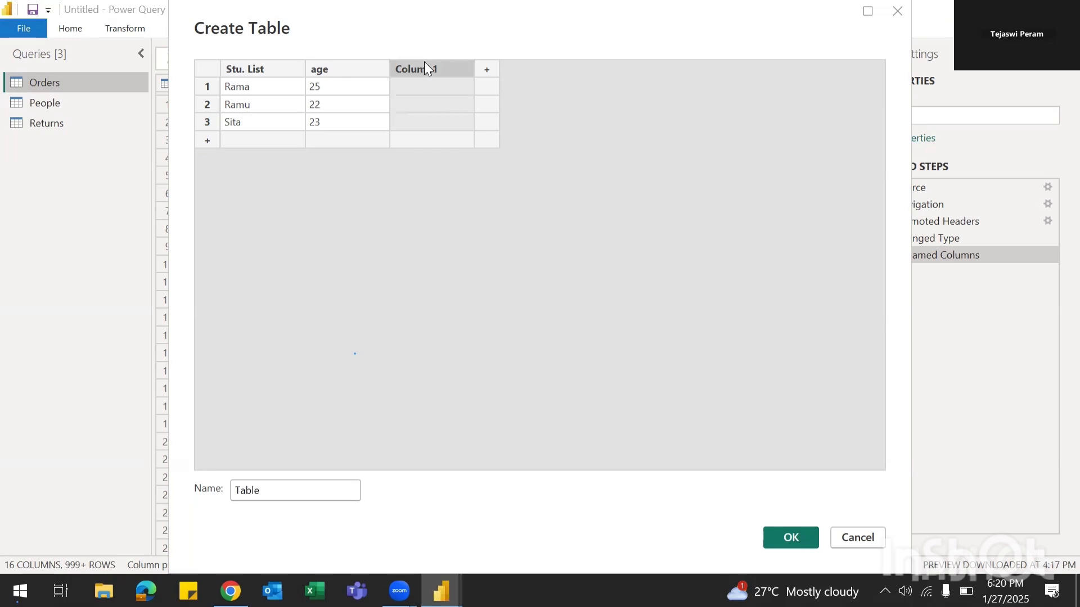
{"action": "right_click", "coordinate": [425, 63]}
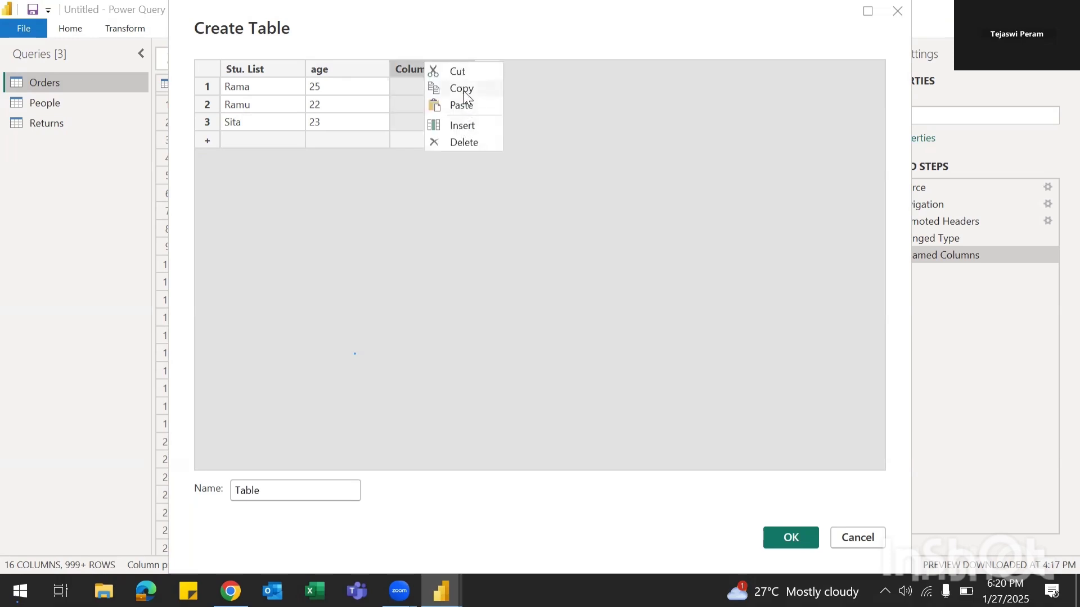
{"action": "left_click", "coordinate": [465, 142]}
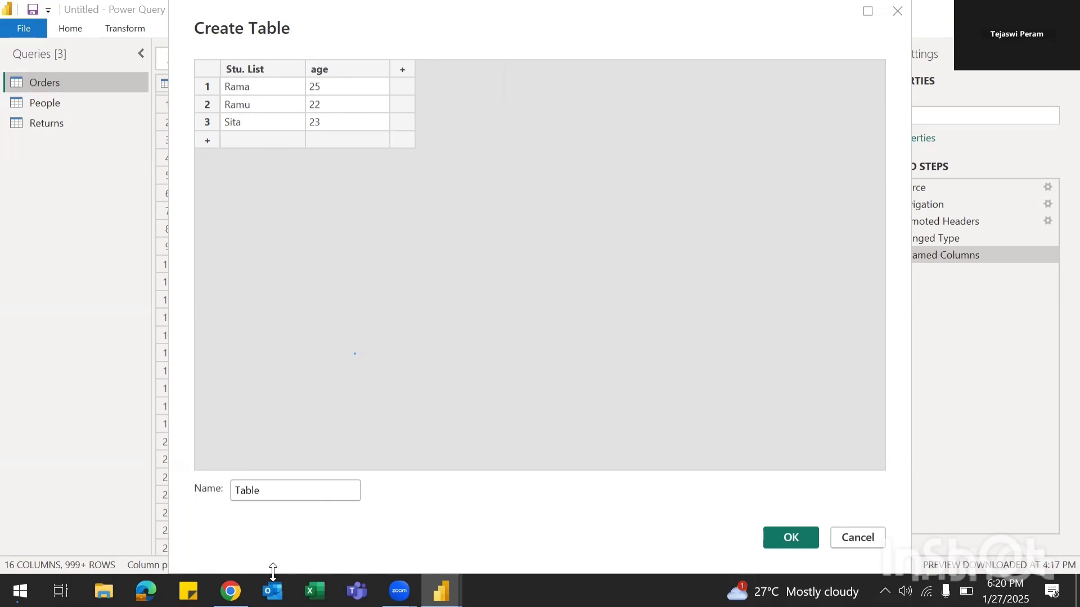
{"action": "left_click_drag", "start_coordinate": [273, 572], "coordinate": [274, 458]}
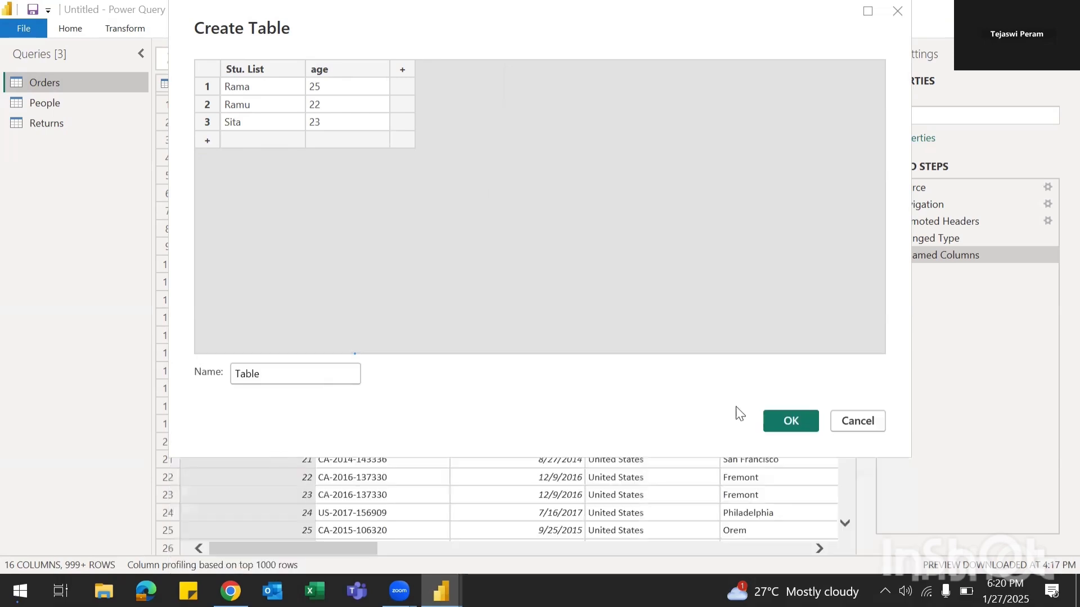
{"action": "left_click", "coordinate": [789, 419]}
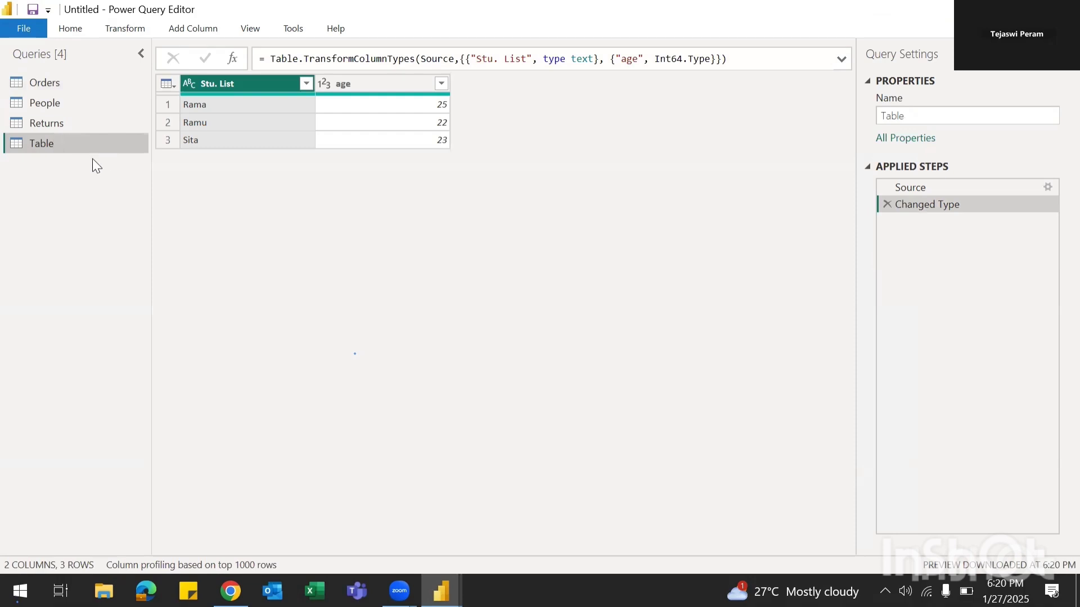
{"action": "double_click", "coordinate": [44, 139]}
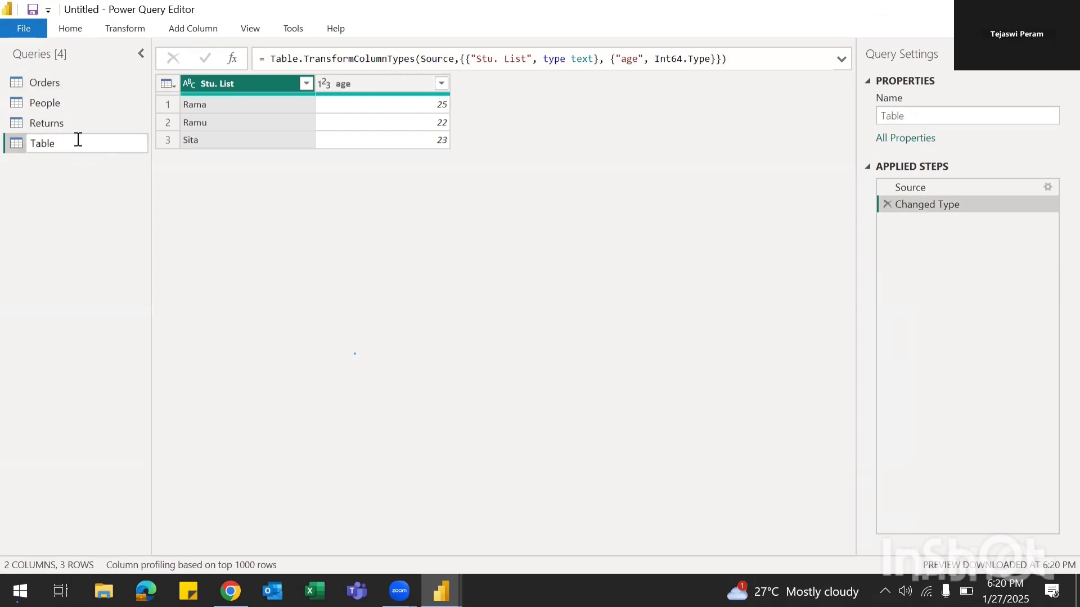
{"action": "key", "text": "Delete"}
{"action": "key", "text": "Delete"}
{"action": "key", "text": "BackSpace"}
{"action": "key", "text": "BackSpace"}
{"action": "key", "text": "BackSpace"}
{"action": "type", "text": "Stu. Table"}
{"action": "key", "text": "Return"}
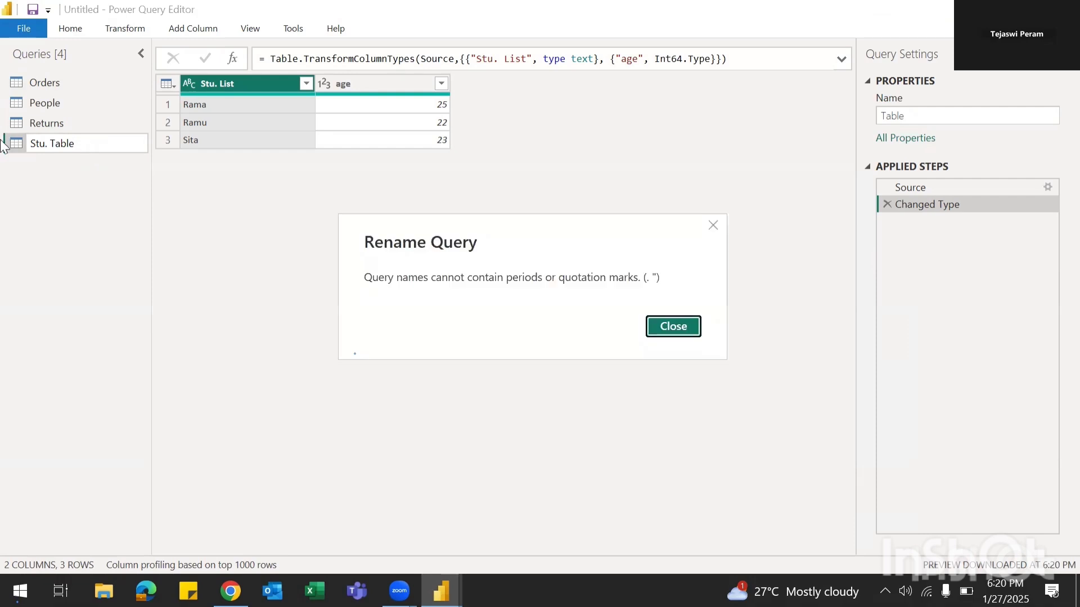
{"action": "left_click", "coordinate": [674, 328]}
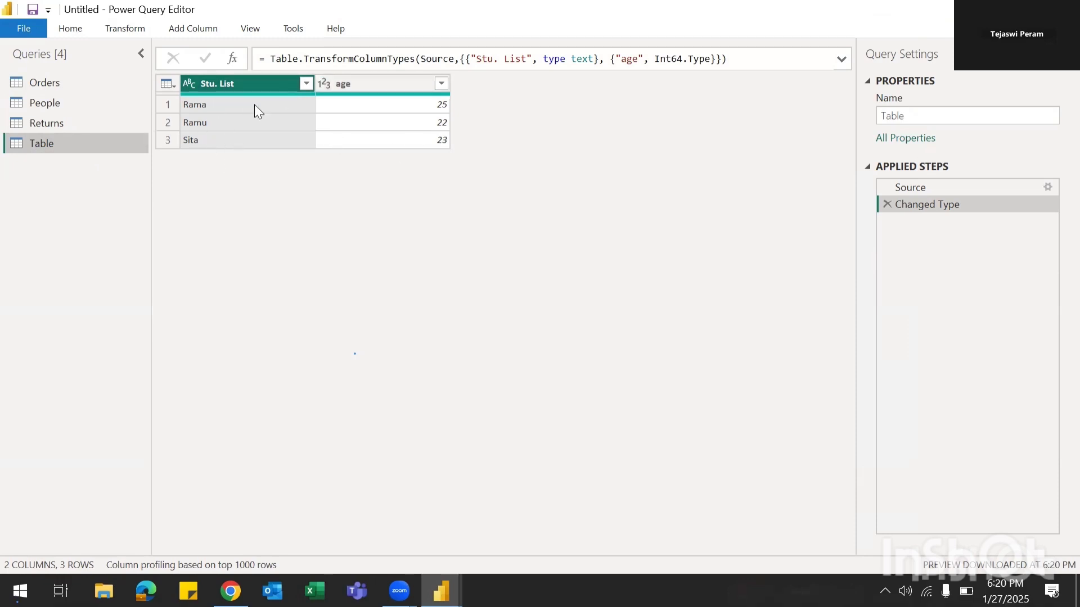
Step: Edit the Source step's entered data to change the first student's age from 25 to 24
{"action": "left_click", "coordinate": [1050, 189]}
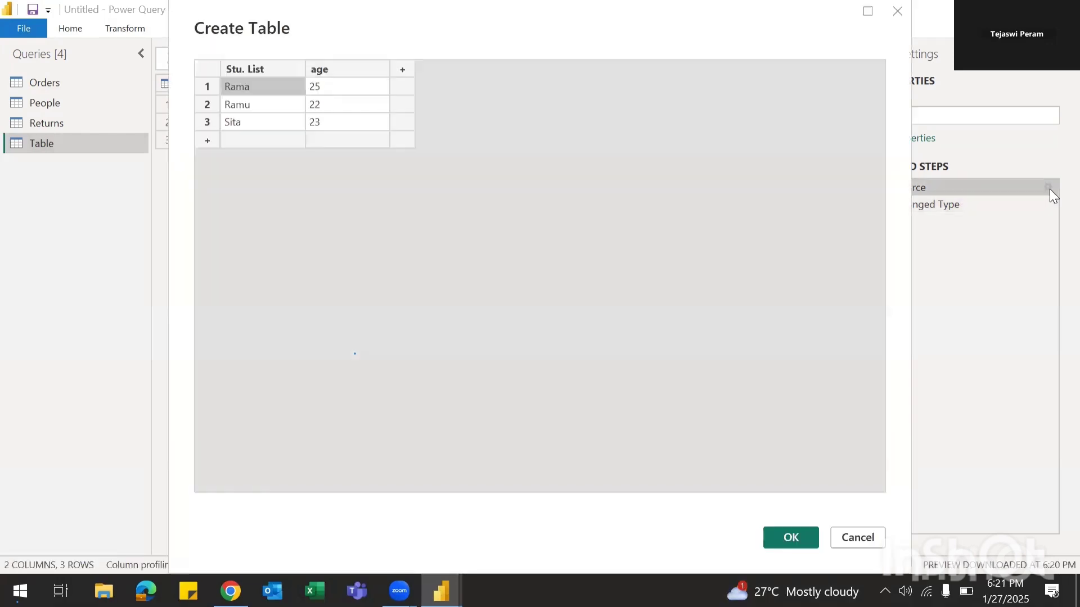
{"action": "left_click", "coordinate": [323, 80]}
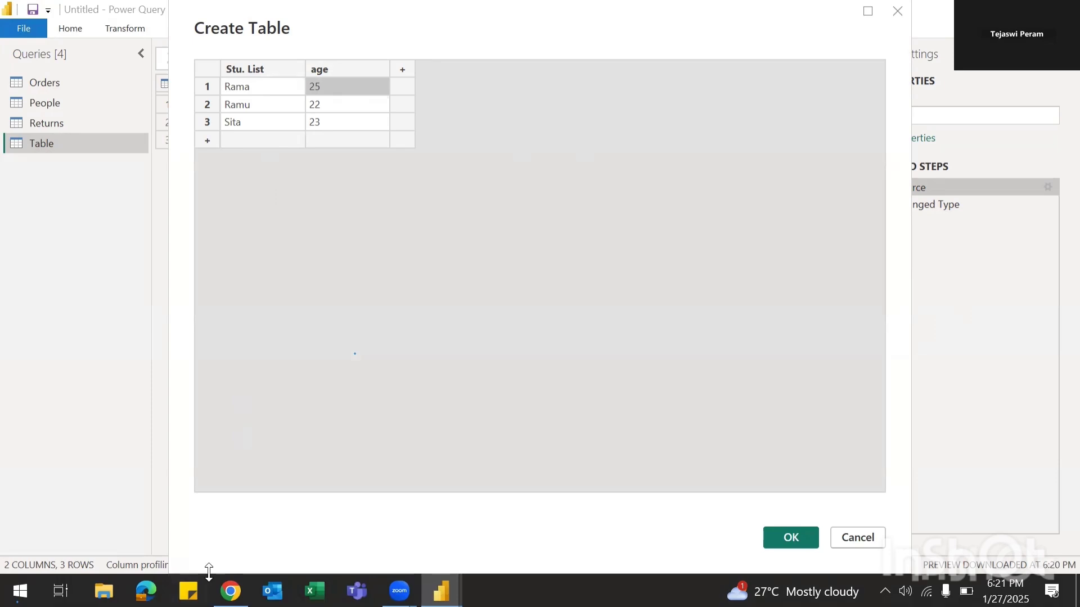
{"action": "left_click_drag", "start_coordinate": [209, 571], "coordinate": [229, 387]}
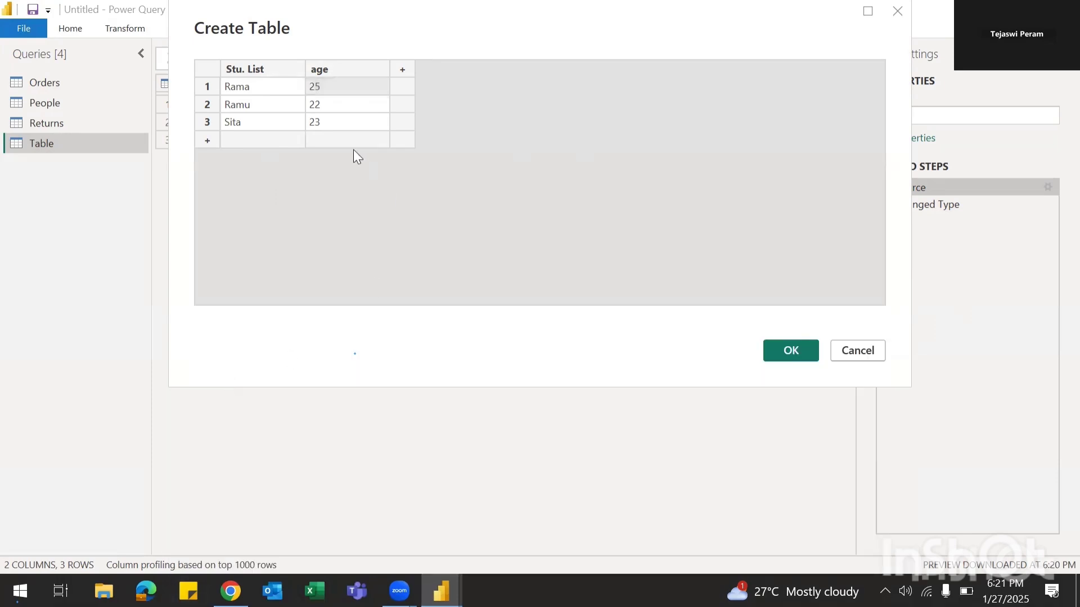
{"action": "left_click", "coordinate": [270, 84]}
{"action": "double_click", "coordinate": [325, 85]}
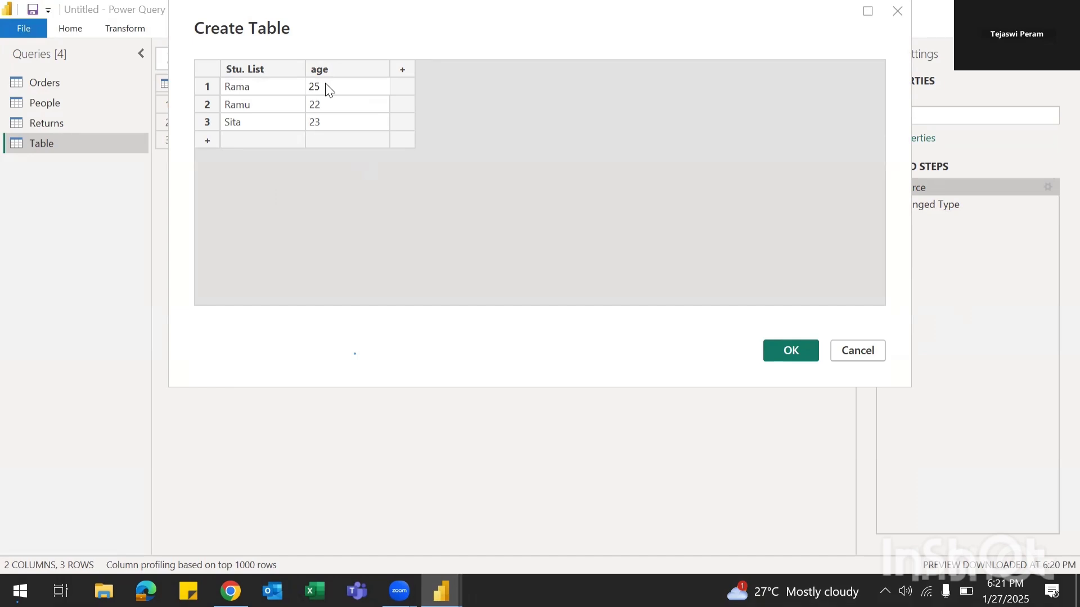
{"action": "key", "text": "BackSpace"}
{"action": "type", "text": "4"}
{"action": "key", "text": "Tab"}
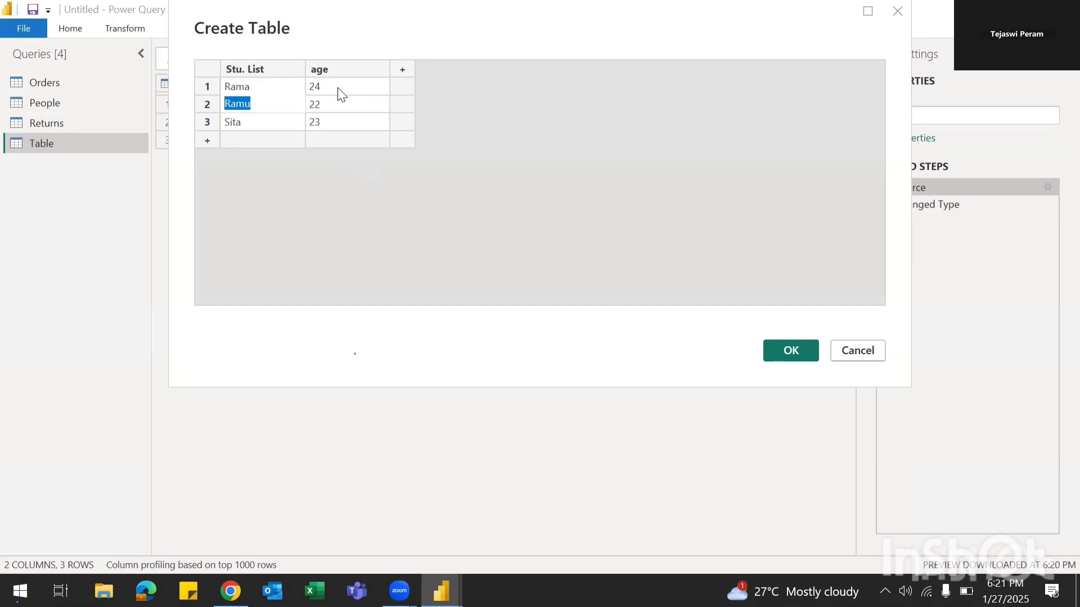
{"action": "left_click", "coordinate": [787, 347]}
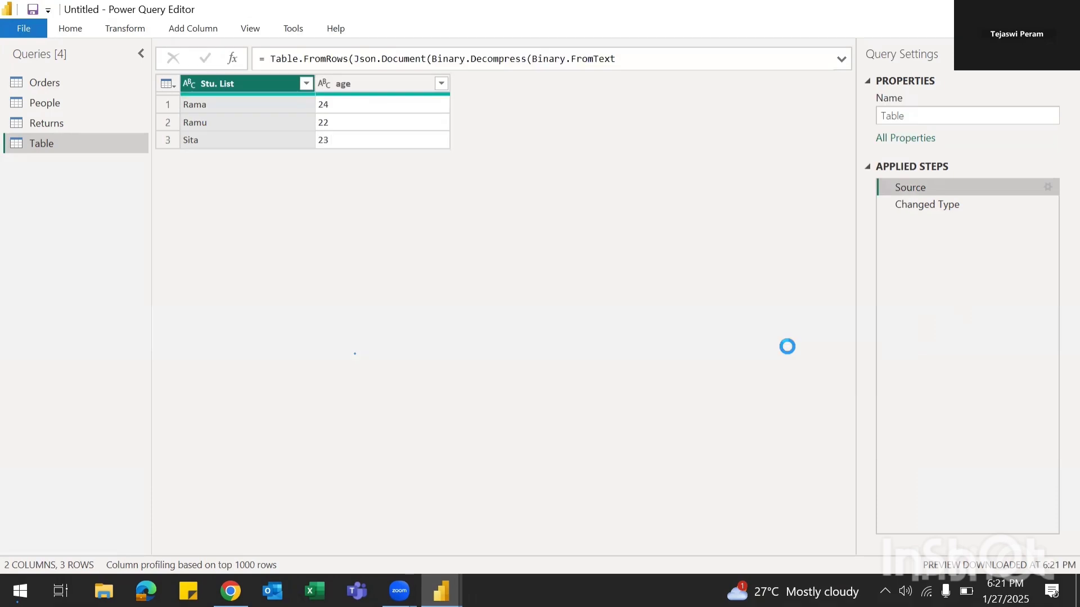
Step: Check that the age now reads 24 and bring up the Home ribbon
{"action": "left_click", "coordinate": [346, 105]}
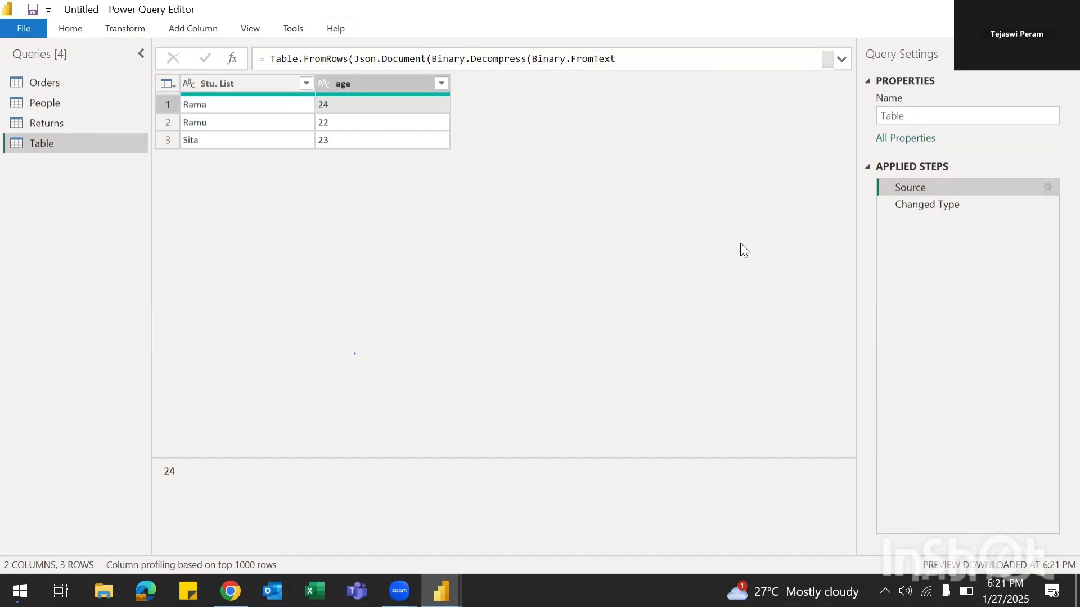
{"action": "left_click", "coordinate": [71, 28]}
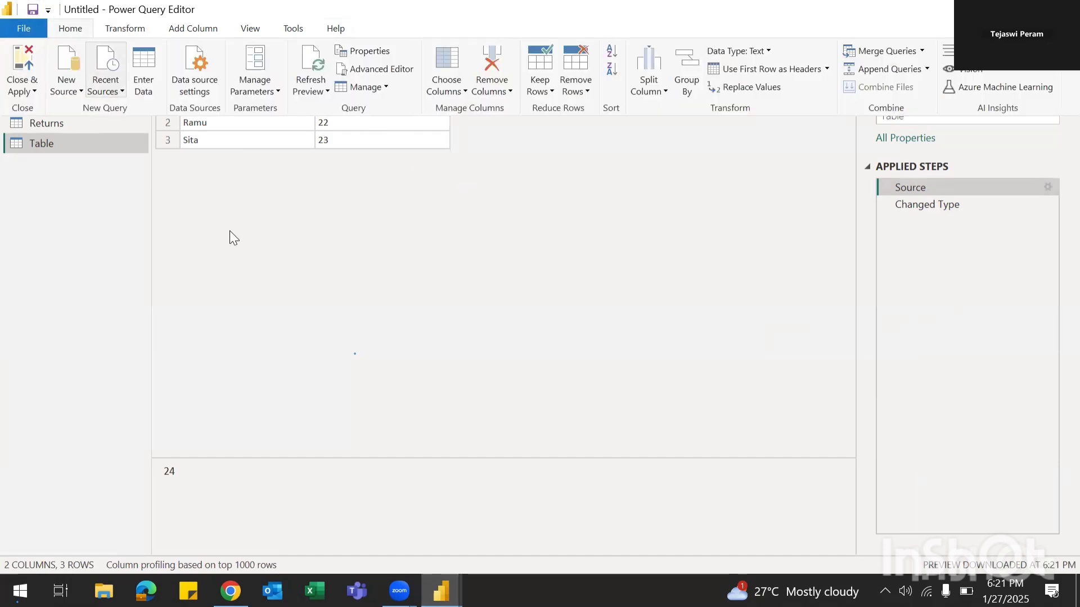
{"action": "left_click", "coordinate": [78, 27]}
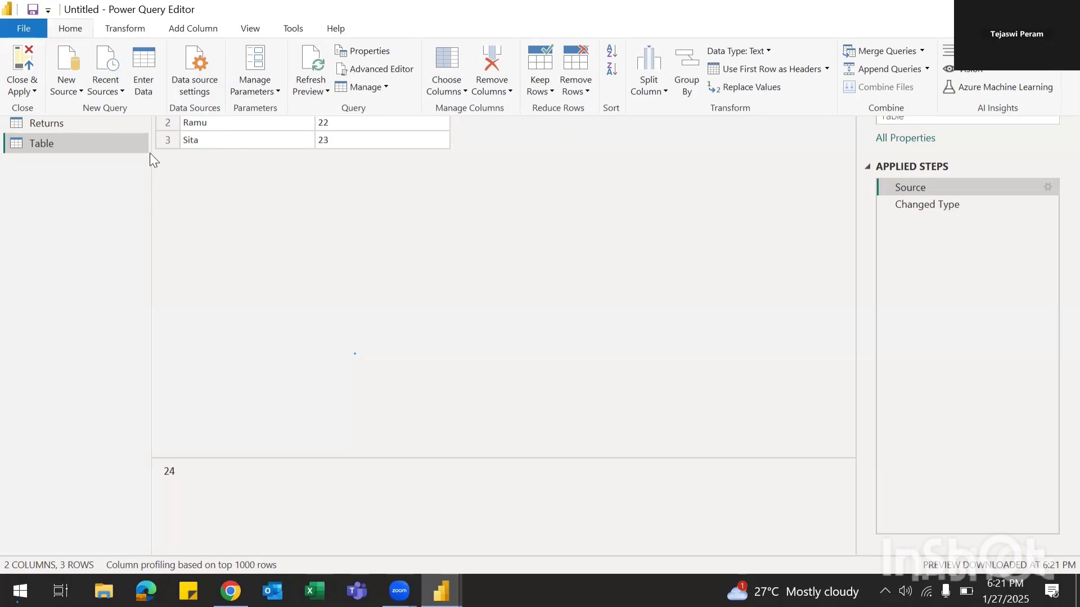
Step: Clear the stored permissions for the sample - superstore.xls source in Data source settings
{"action": "left_click", "coordinate": [201, 93]}
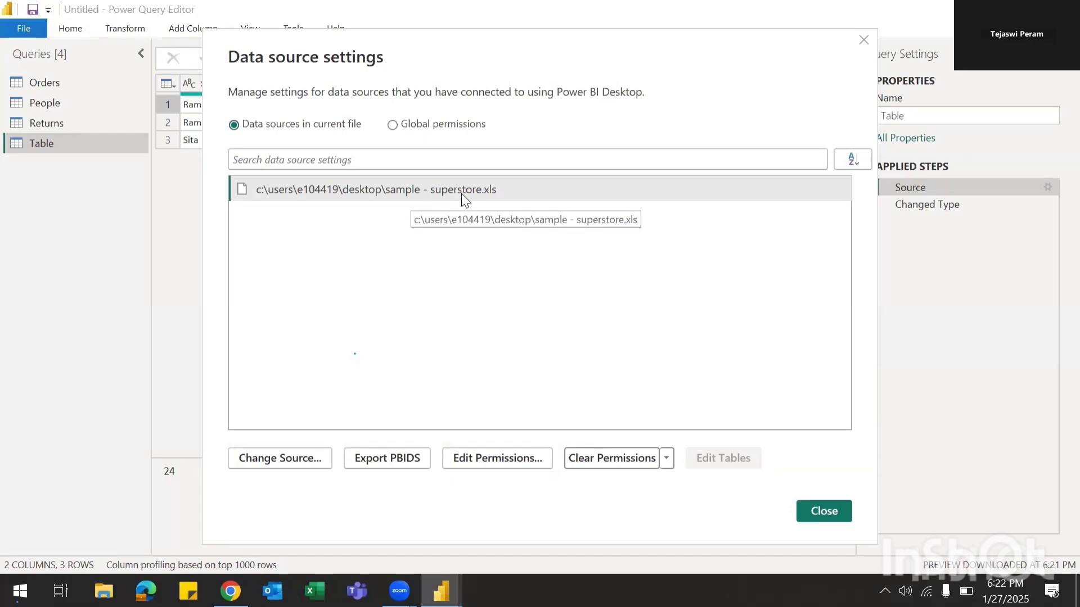
{"action": "left_click", "coordinate": [667, 458]}
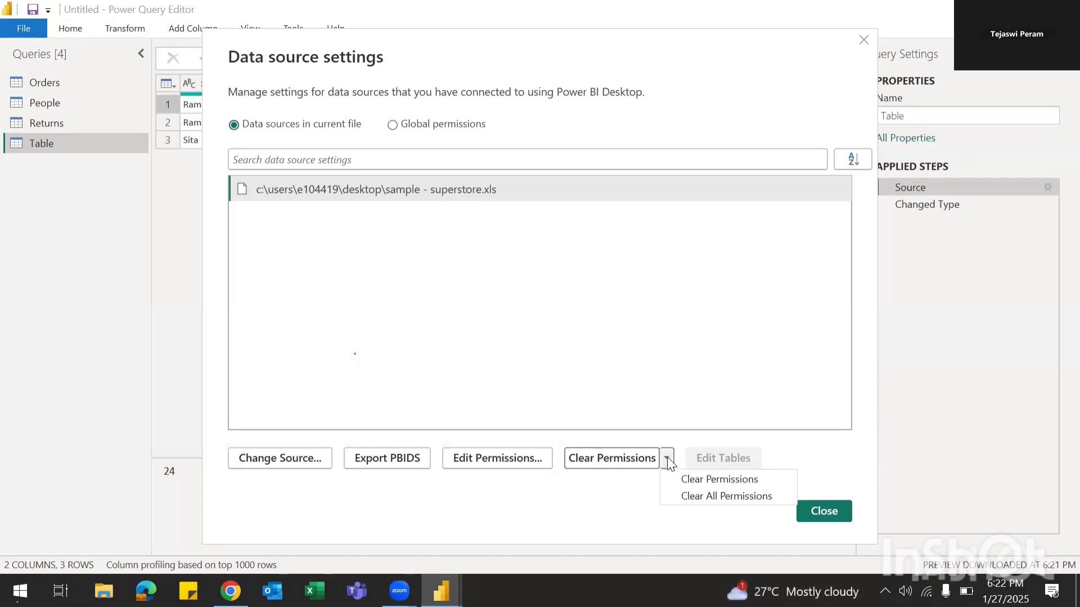
{"action": "left_click", "coordinate": [695, 497]}
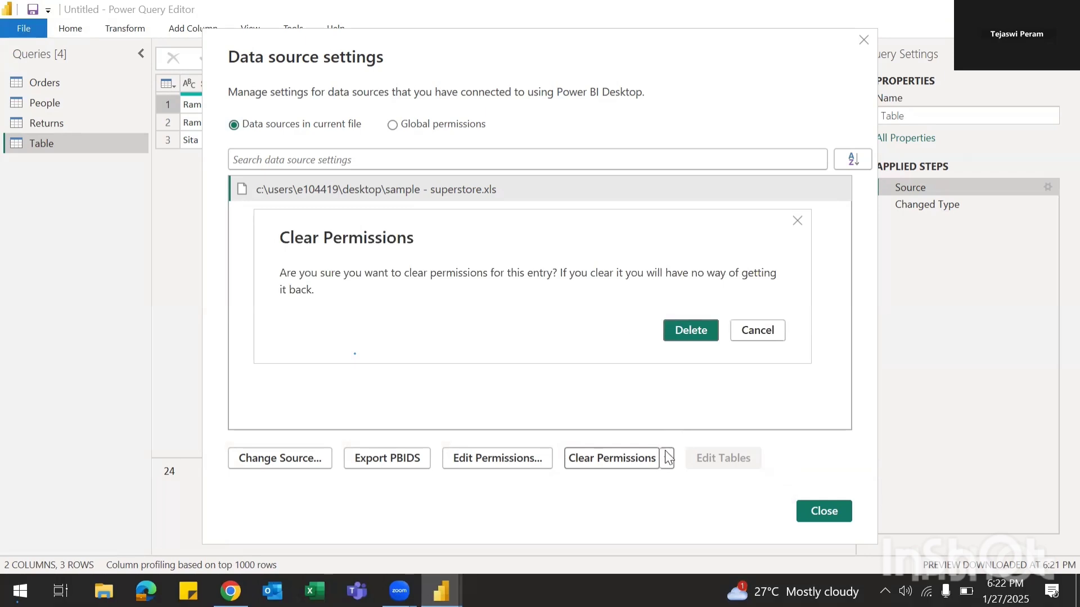
{"action": "left_click", "coordinate": [692, 329]}
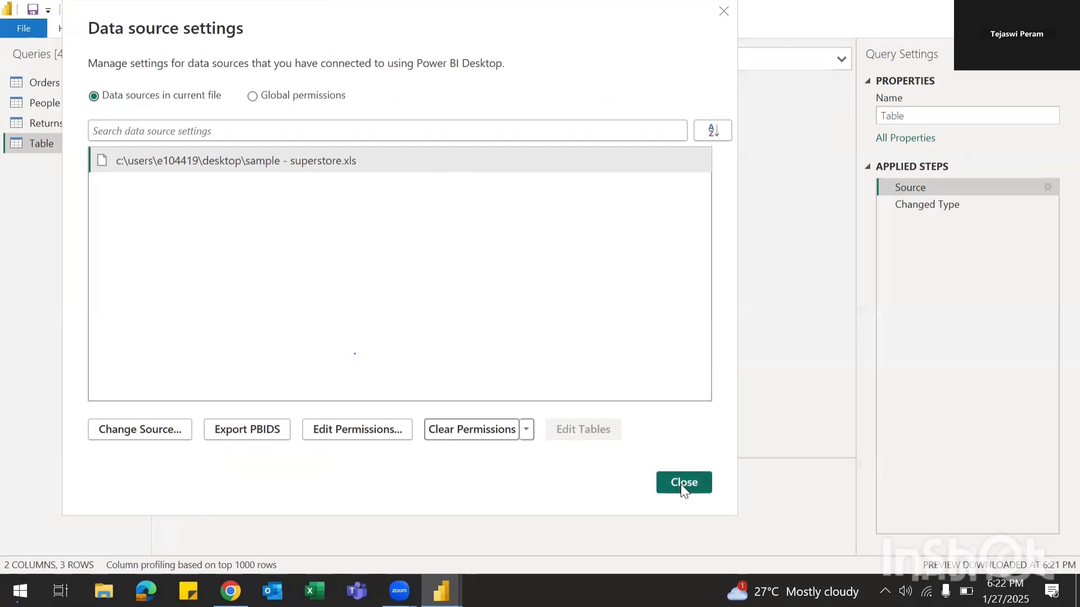
{"action": "left_click", "coordinate": [683, 483]}
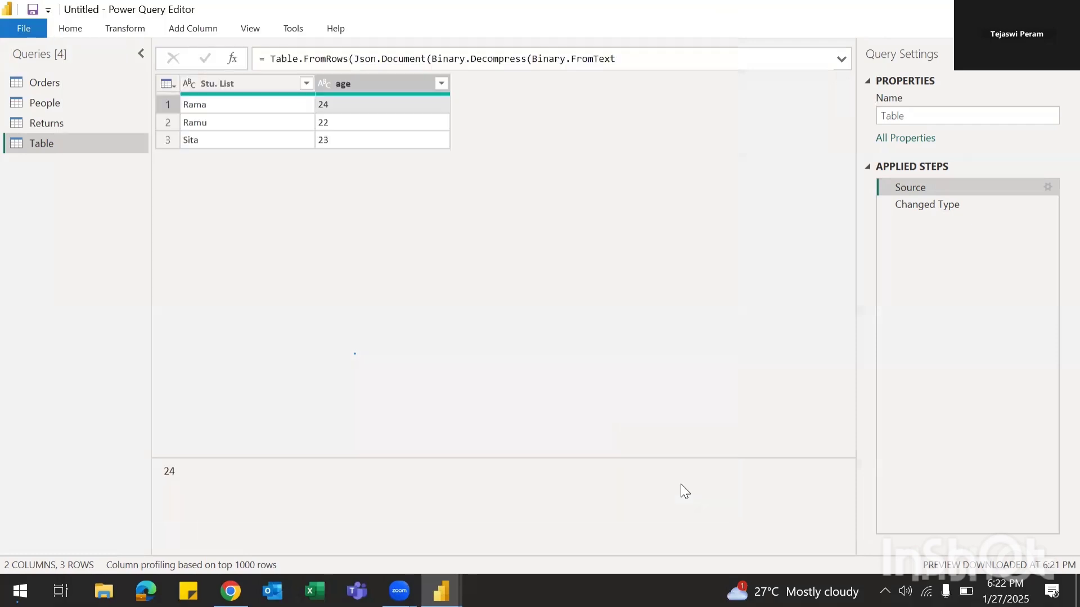
Step: Add a new query parameter, Parameter1, through Manage Parameters on the Home ribbon
{"action": "left_click", "coordinate": [70, 29]}
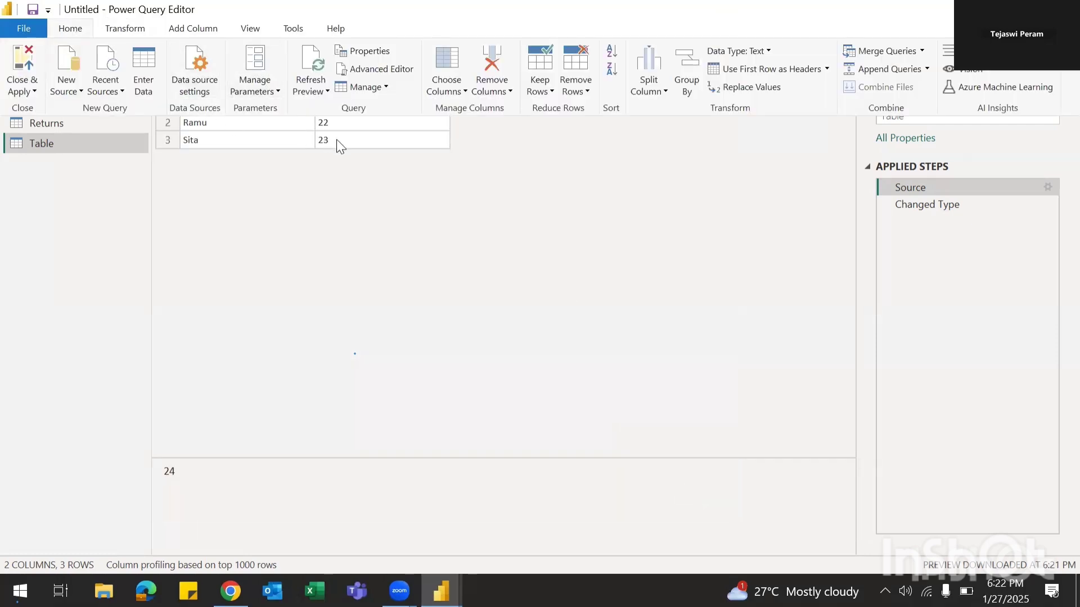
{"action": "left_click", "coordinate": [277, 92]}
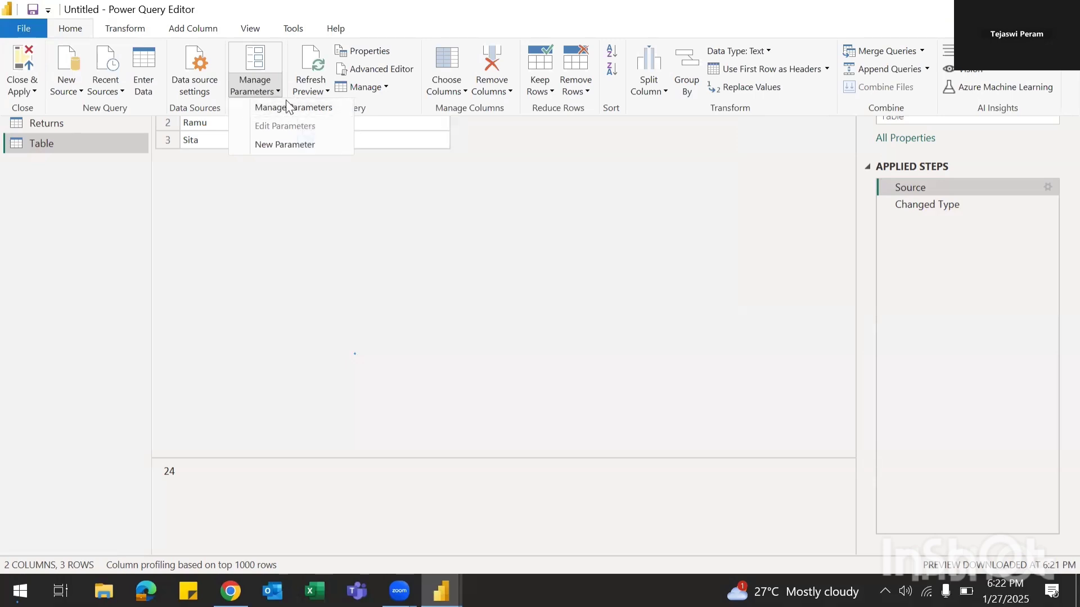
{"action": "left_click", "coordinate": [284, 145]}
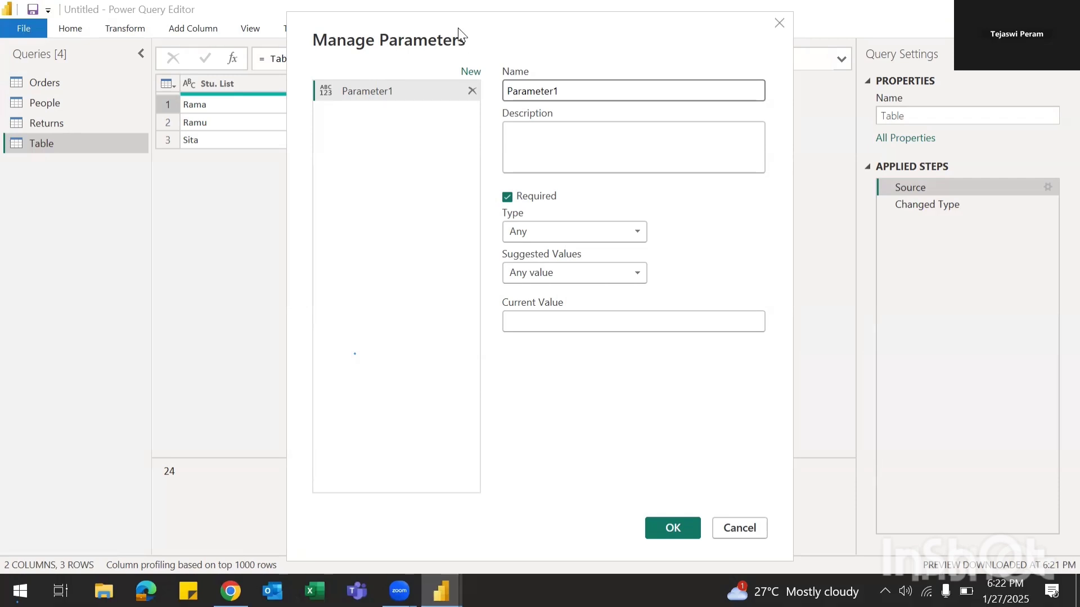
Step: Rename the parameter to Region and set its type to Text
{"action": "left_click", "coordinate": [581, 87]}
{"action": "double_click", "coordinate": [581, 87]}
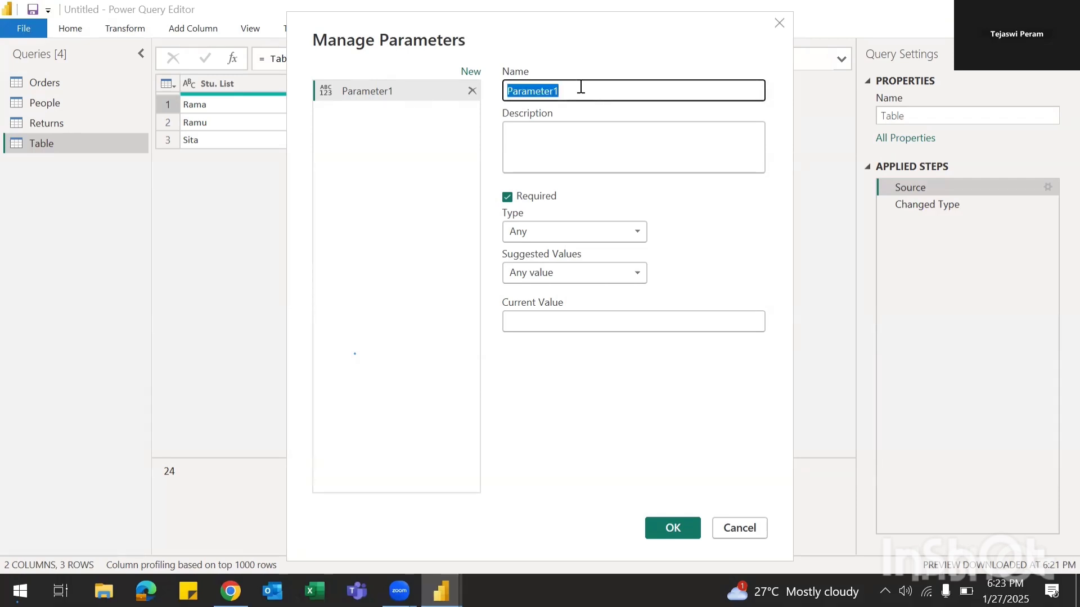
{"action": "type", "text": "Regi"}
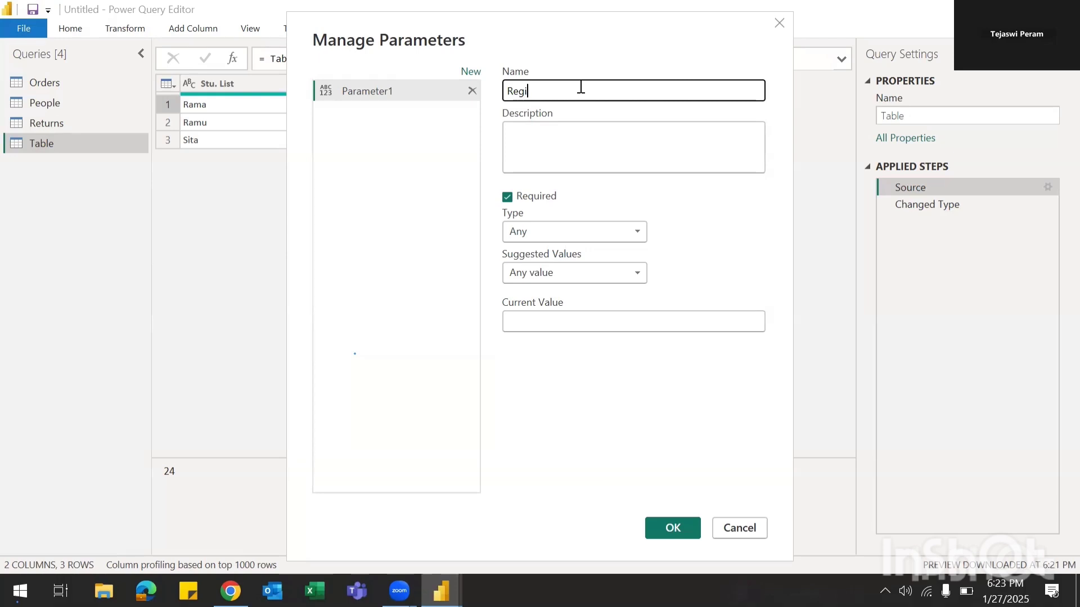
{"action": "type", "text": "on"}
{"action": "key", "text": "Tab"}
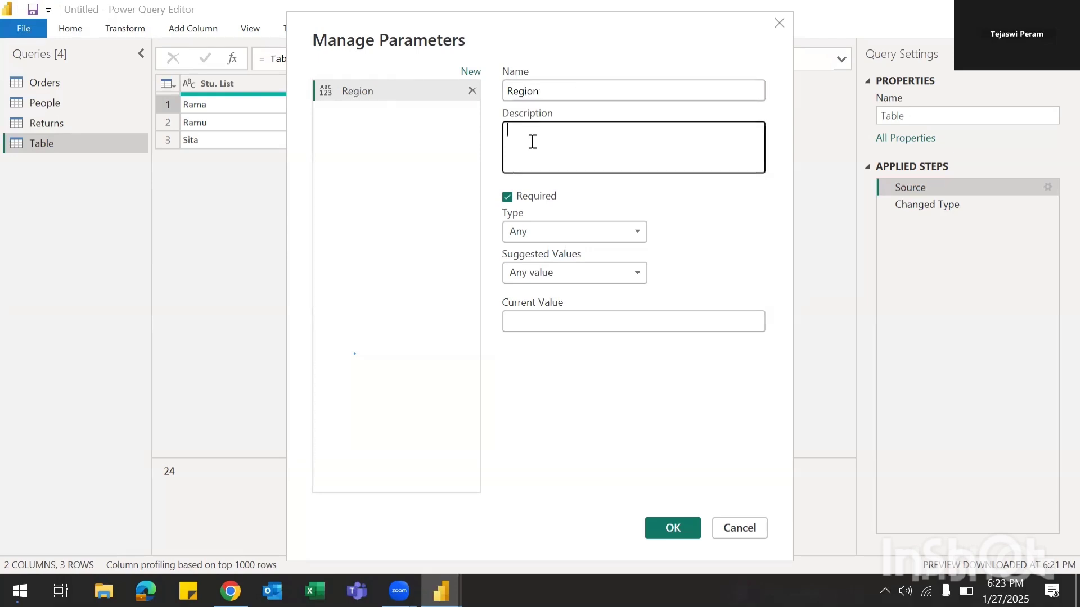
{"action": "left_click", "coordinate": [549, 235]}
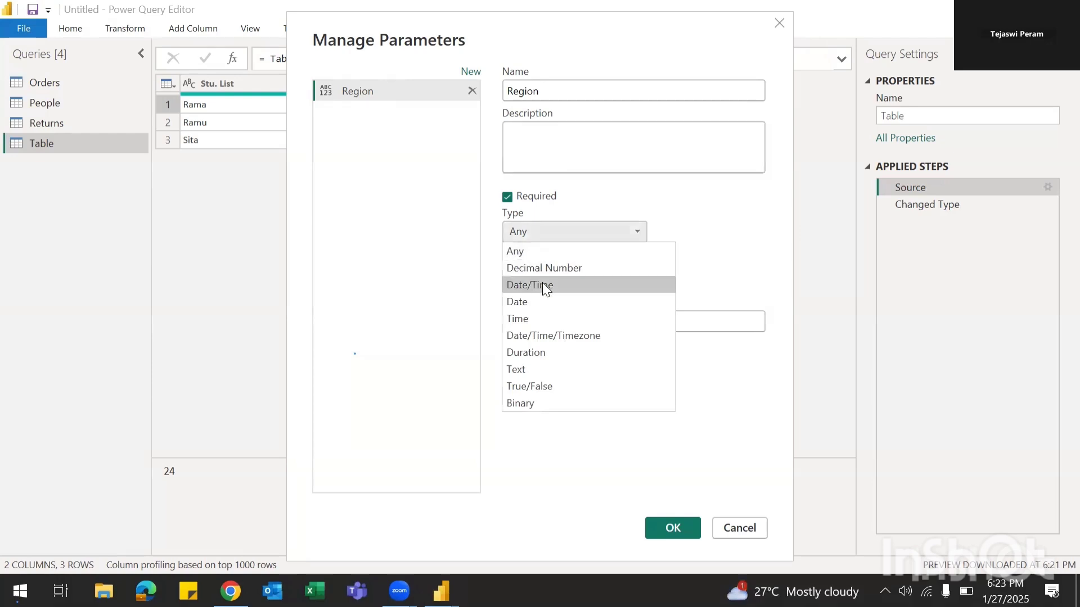
{"action": "left_click", "coordinate": [520, 375]}
Step: Give Region a fixed list of suggested values: West, East and Central
{"action": "left_click", "coordinate": [636, 272]}
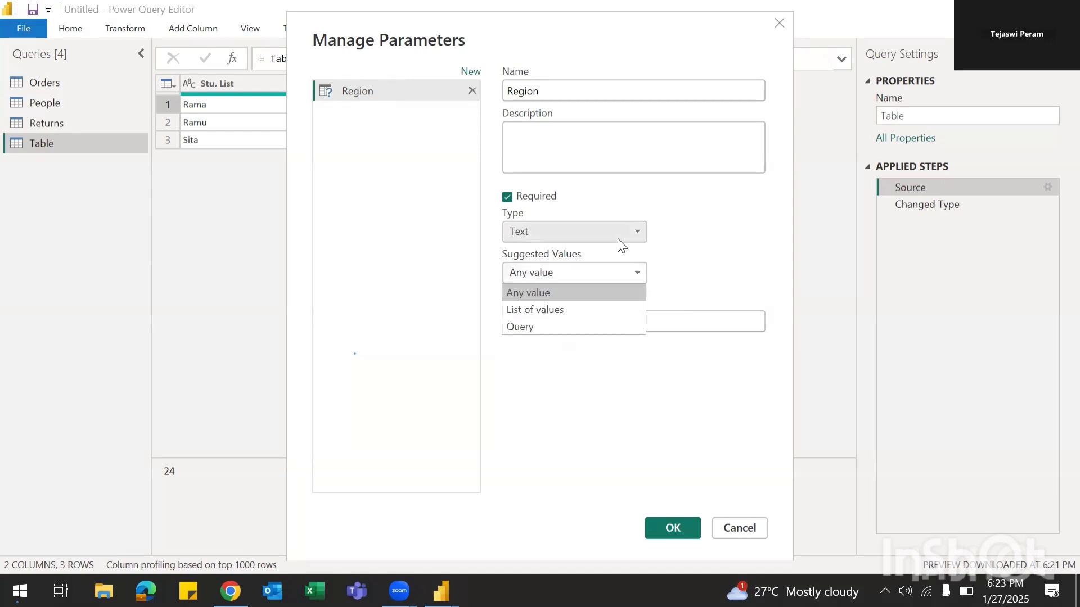
{"action": "left_click", "coordinate": [559, 310]}
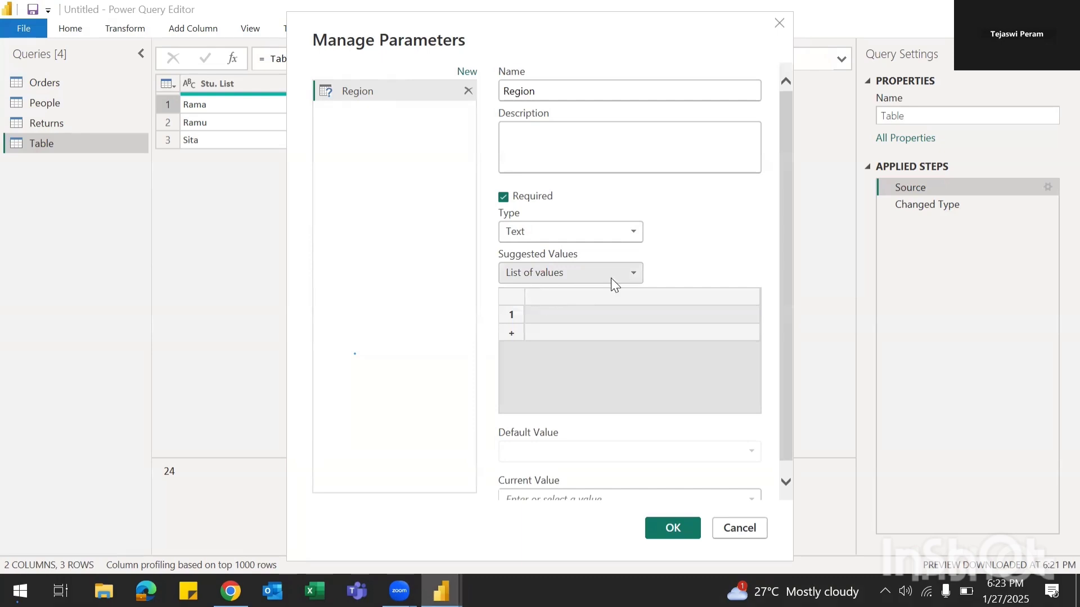
{"action": "left_click", "coordinate": [554, 313]}
{"action": "left_click", "coordinate": [555, 314]}
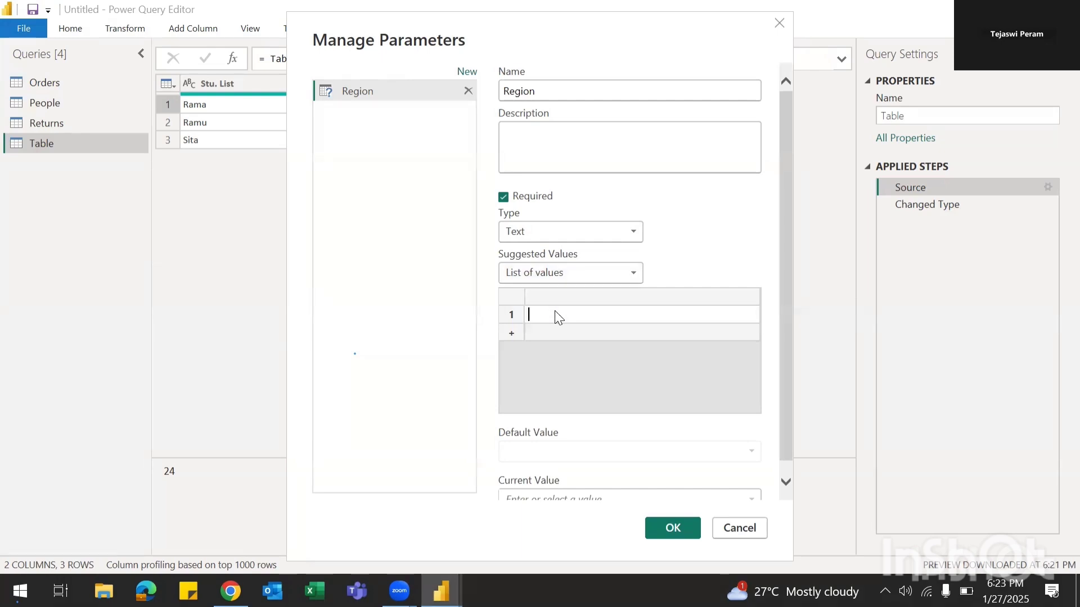
{"action": "type", "text": "West"}
{"action": "key", "text": "Tab"}
{"action": "left_click", "coordinate": [543, 320]}
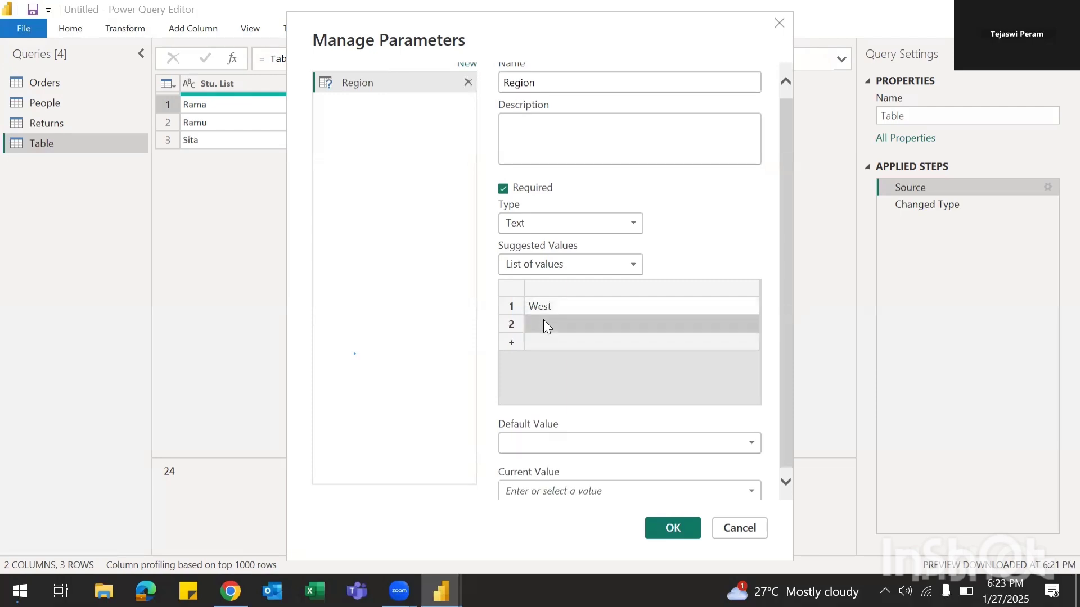
{"action": "left_click", "coordinate": [544, 319]}
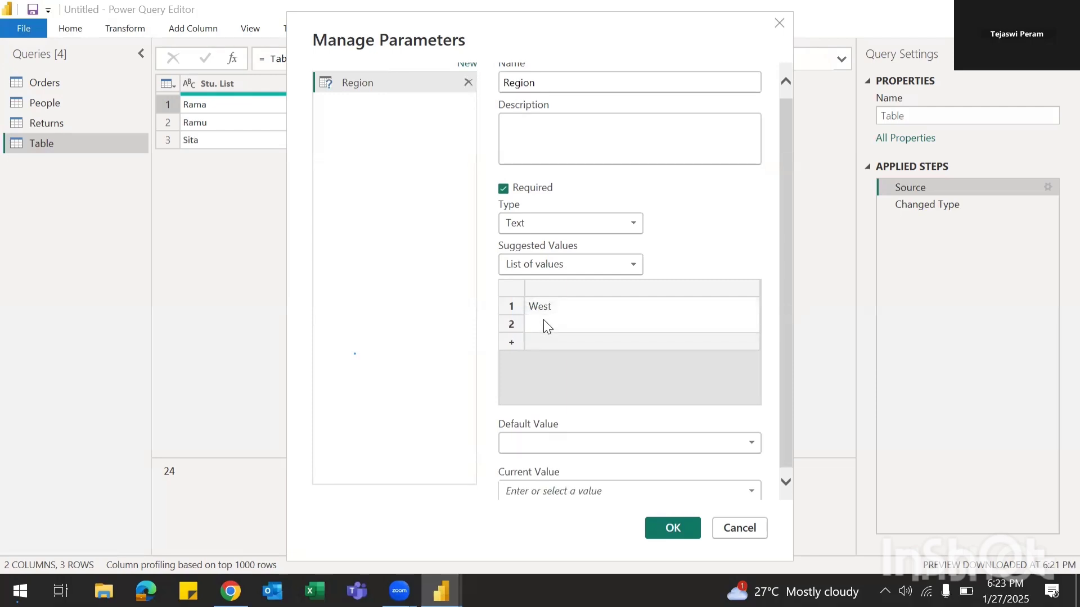
{"action": "key", "text": "Tab"}
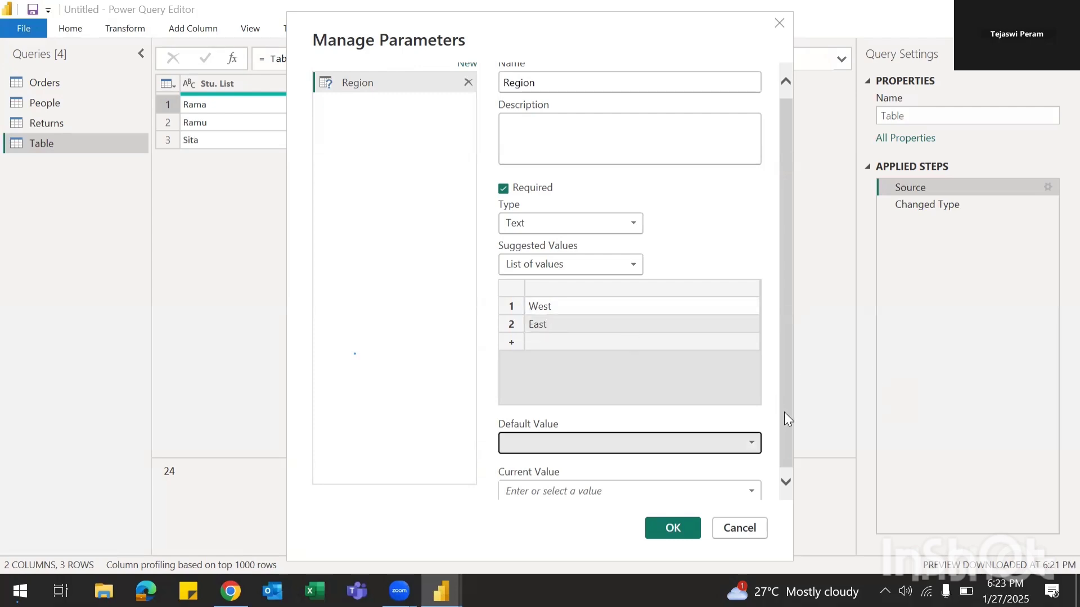
{"action": "left_click_drag", "start_coordinate": [784, 412], "coordinate": [787, 478]}
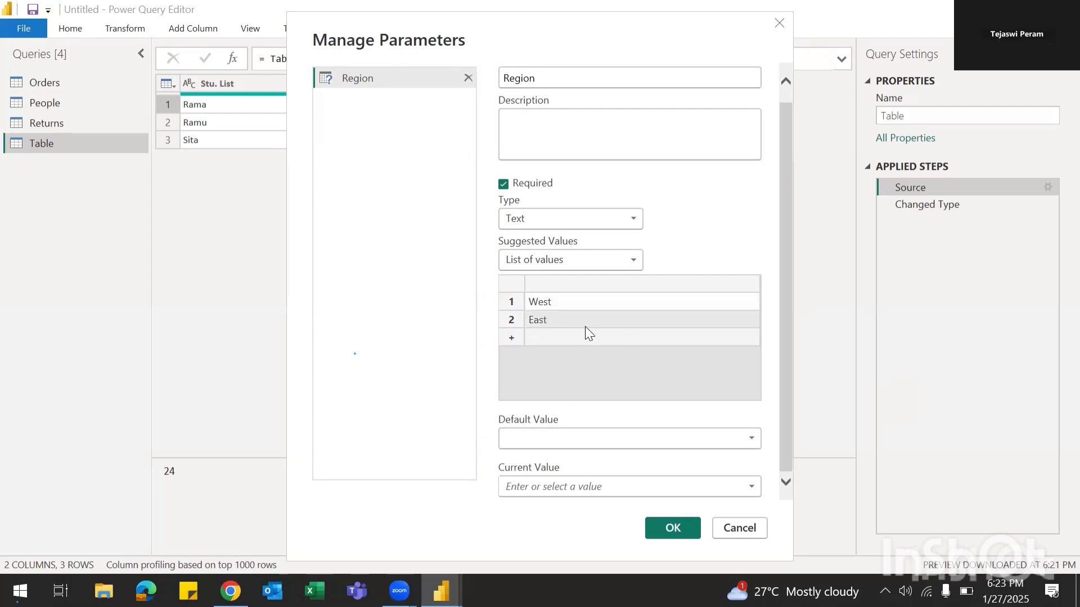
{"action": "left_click", "coordinate": [532, 338]}
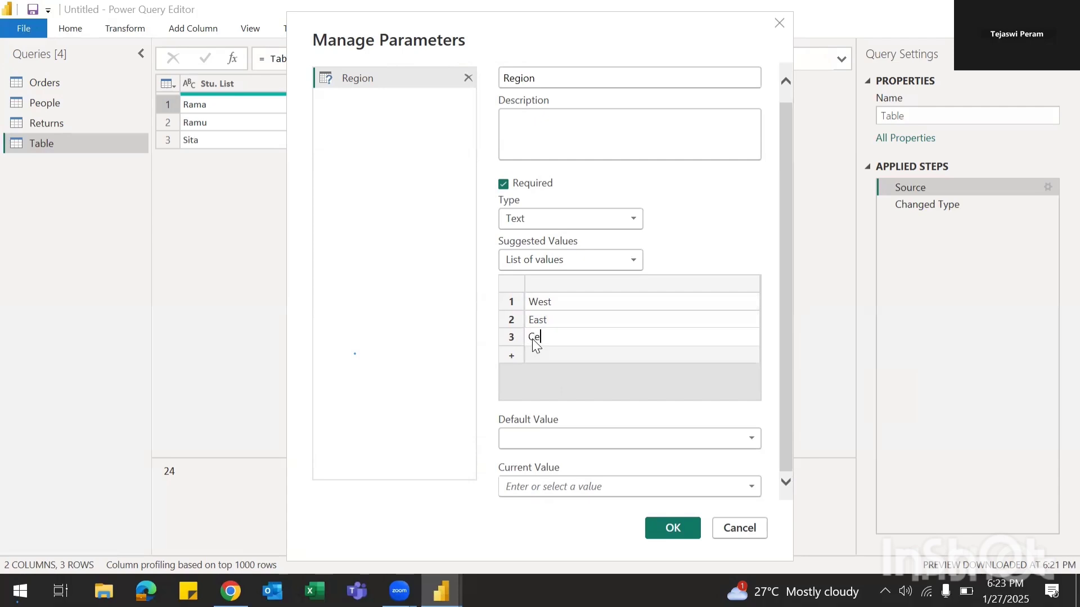
{"action": "type", "text": "Central"}
{"action": "key", "text": "Tab"}
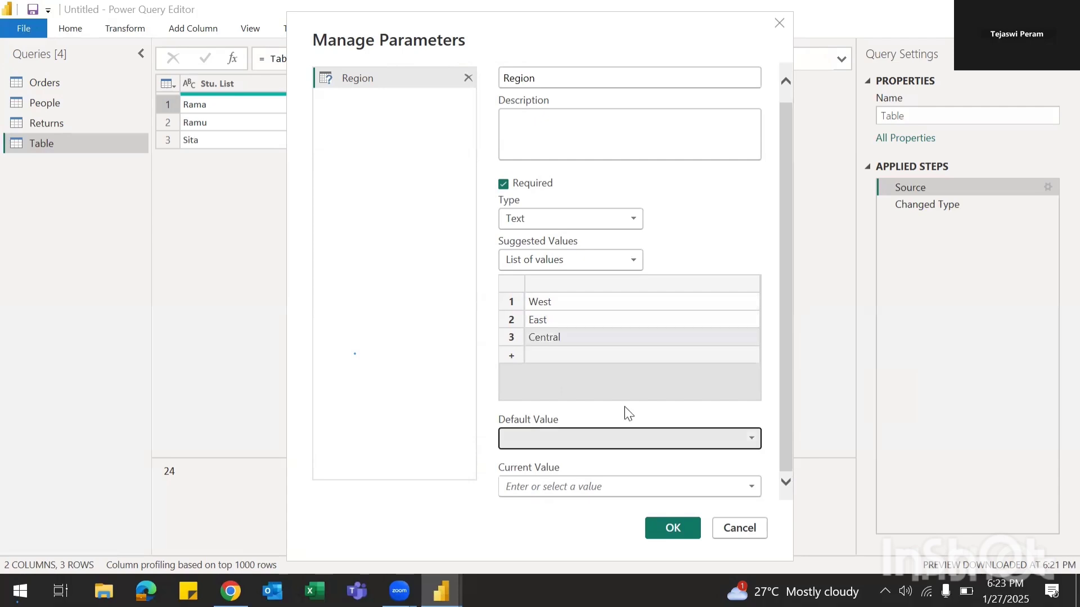
Step: Make West both the default and current value, then confirm the Region parameter
{"action": "left_click", "coordinate": [750, 438]}
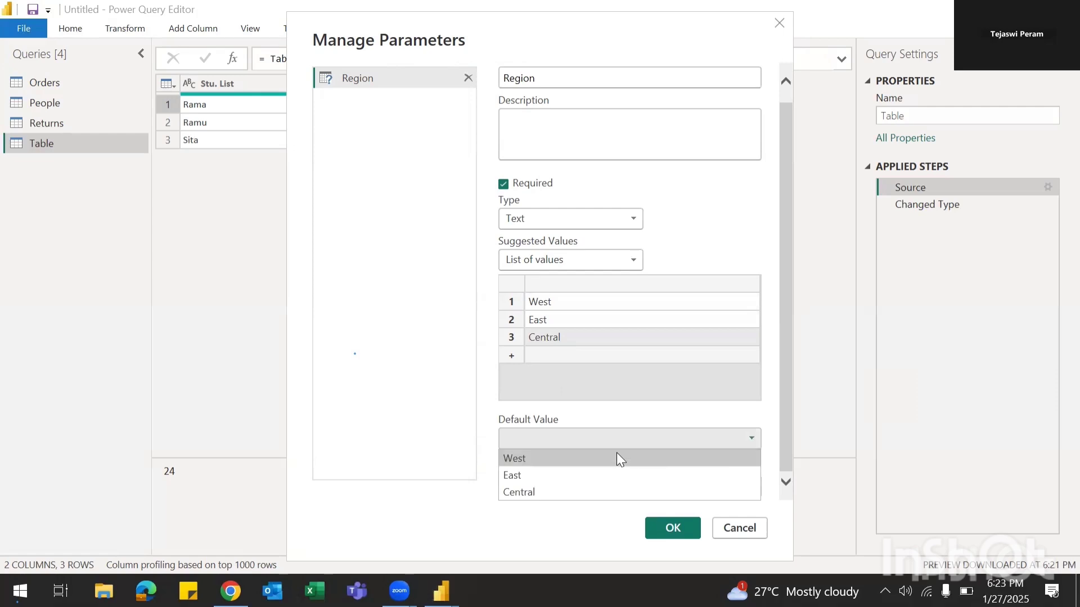
{"action": "left_click", "coordinate": [518, 460]}
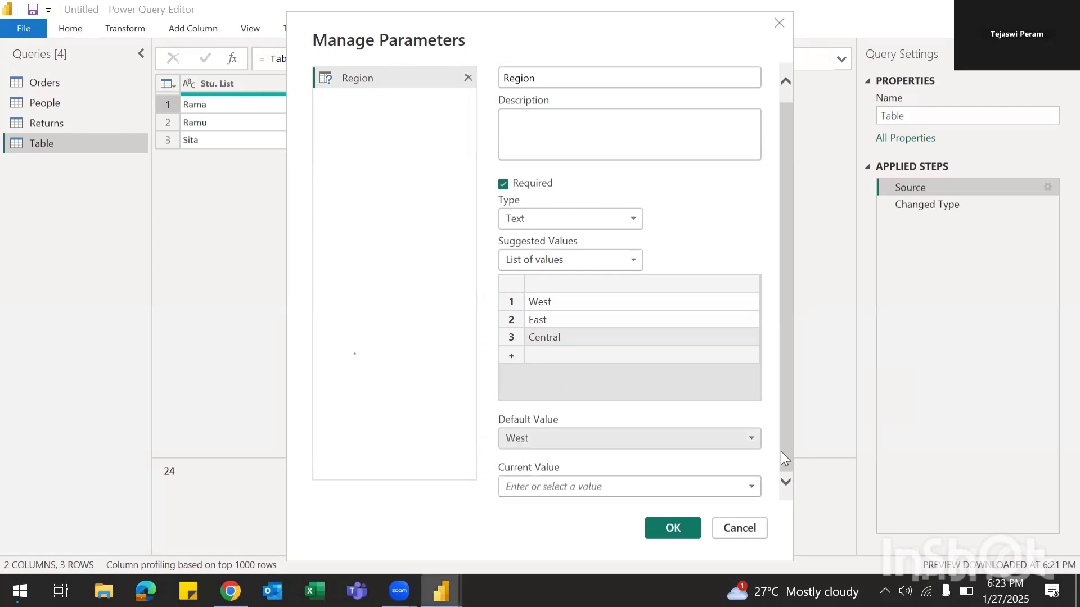
{"action": "left_click", "coordinate": [605, 494]}
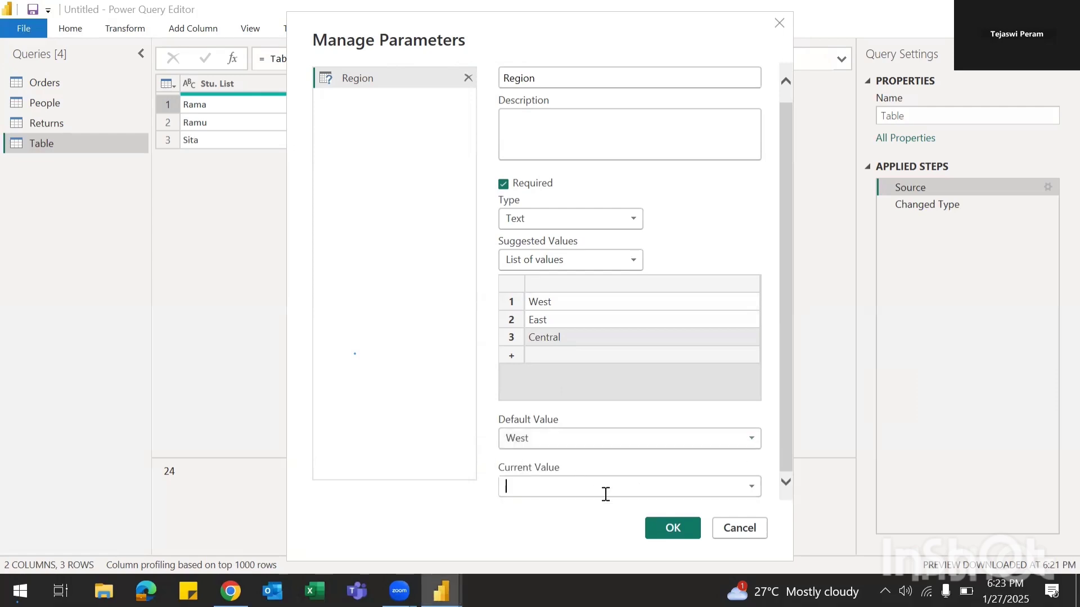
{"action": "left_click", "coordinate": [753, 484]}
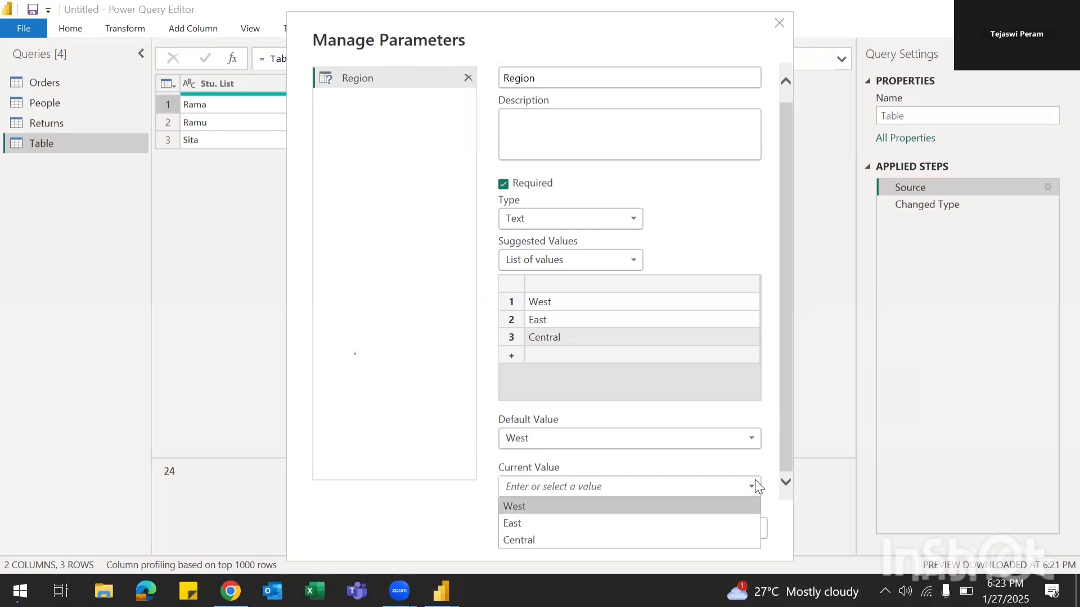
{"action": "left_click", "coordinate": [747, 507]}
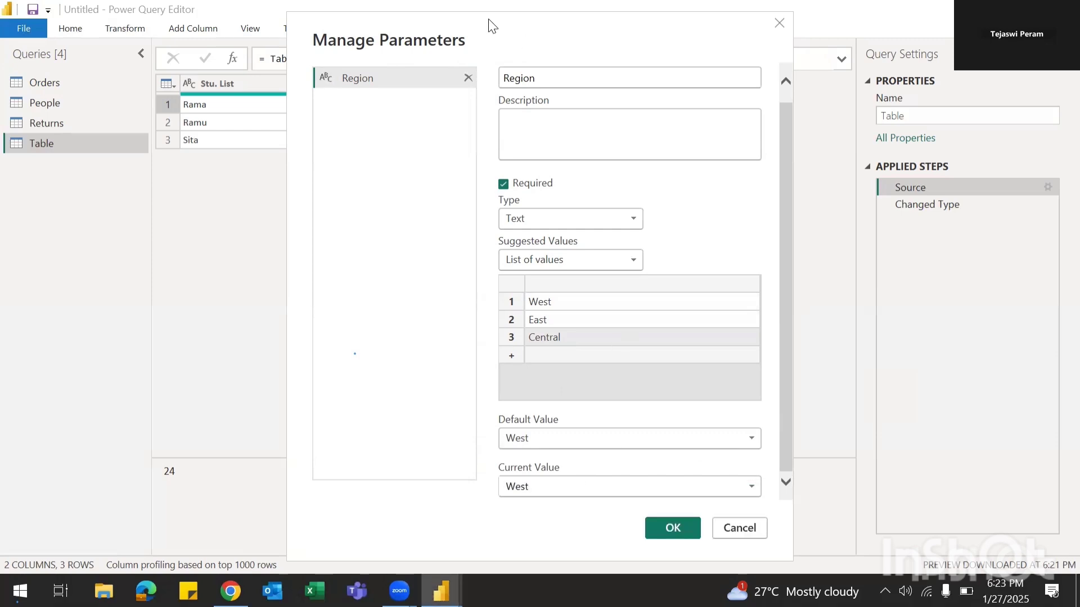
{"action": "left_click_drag", "start_coordinate": [485, 25], "coordinate": [228, 13]}
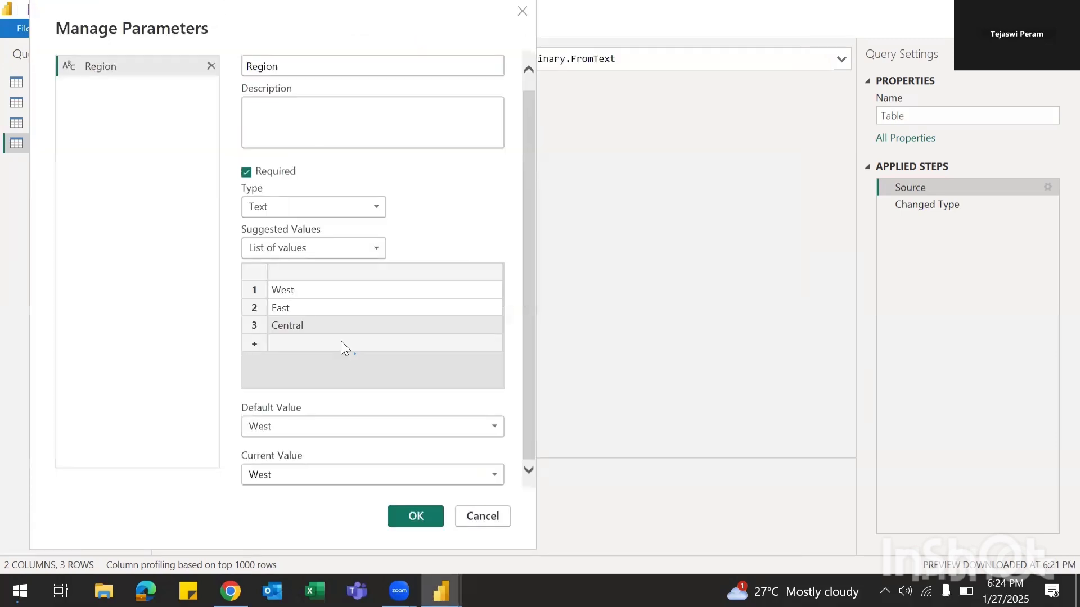
{"action": "left_click", "coordinate": [416, 509]}
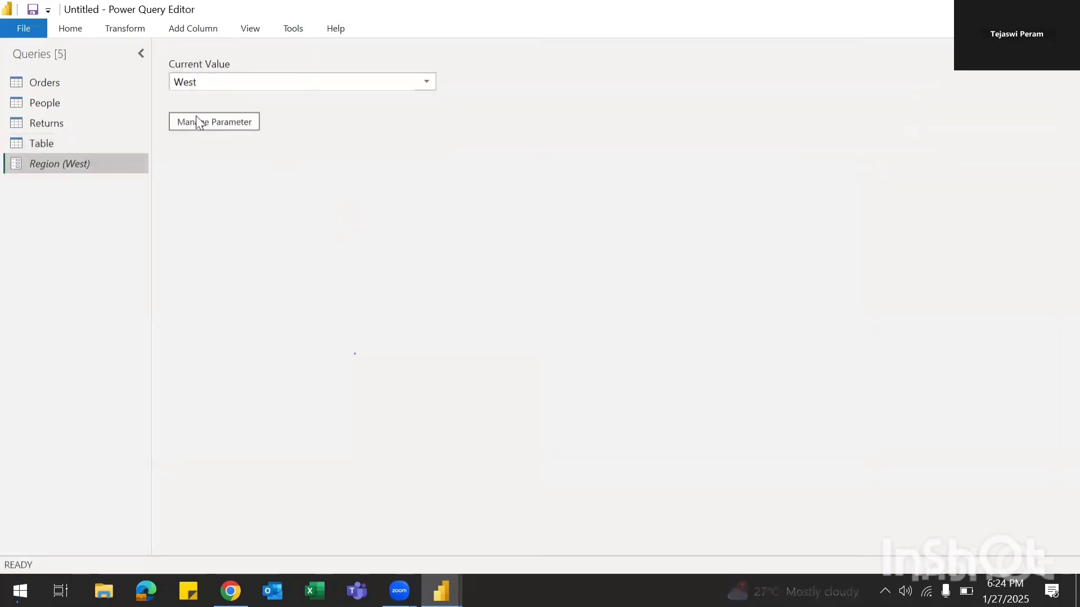
Step: Select the Orders query and scroll right to its Region column
{"action": "left_click", "coordinate": [61, 29]}
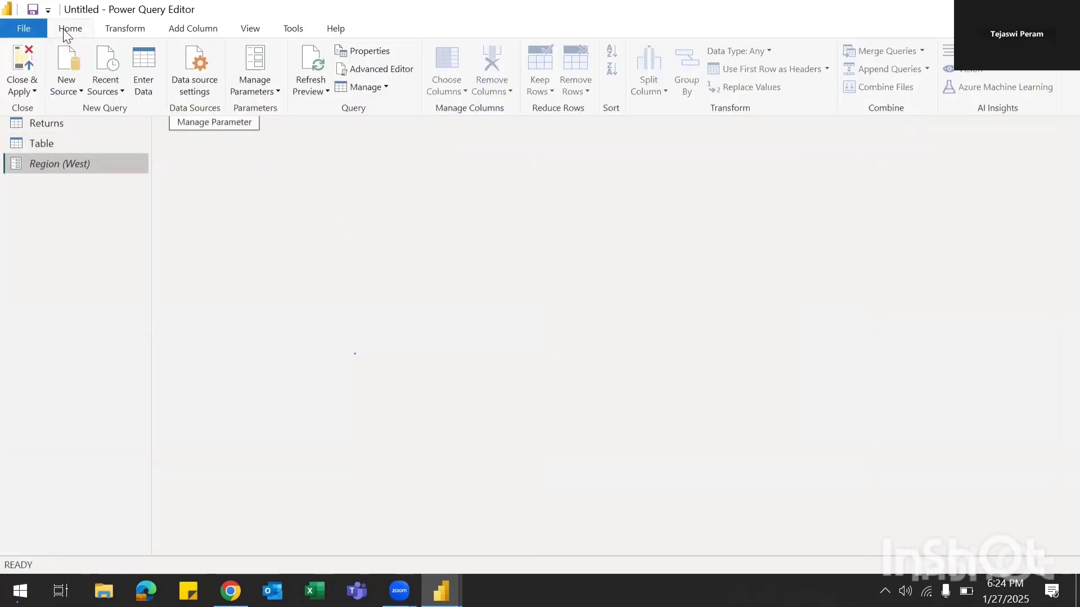
{"action": "left_click", "coordinate": [273, 217]}
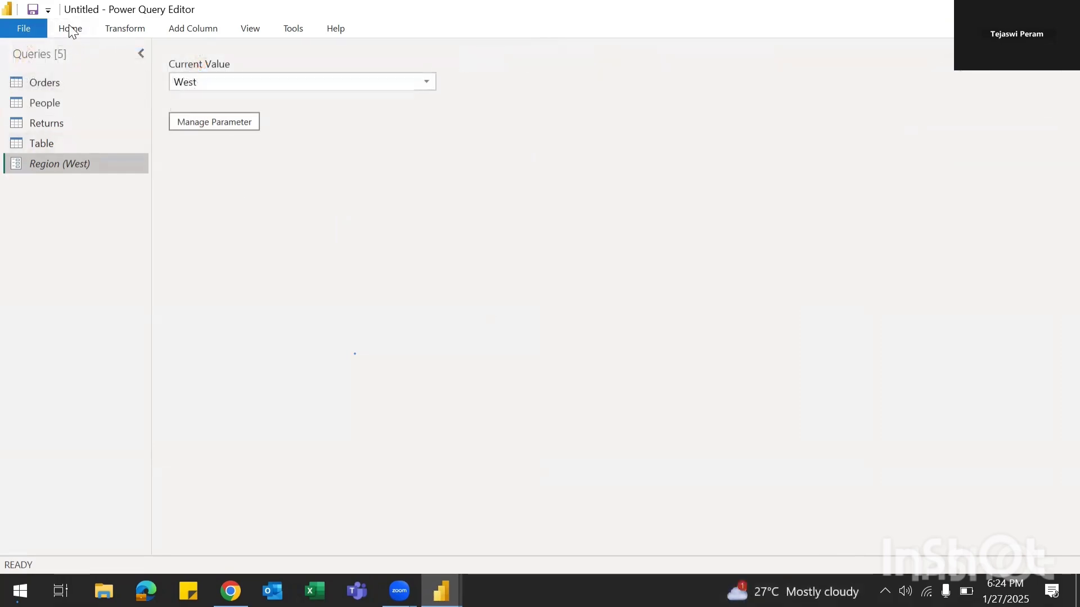
{"action": "left_click", "coordinate": [43, 82]}
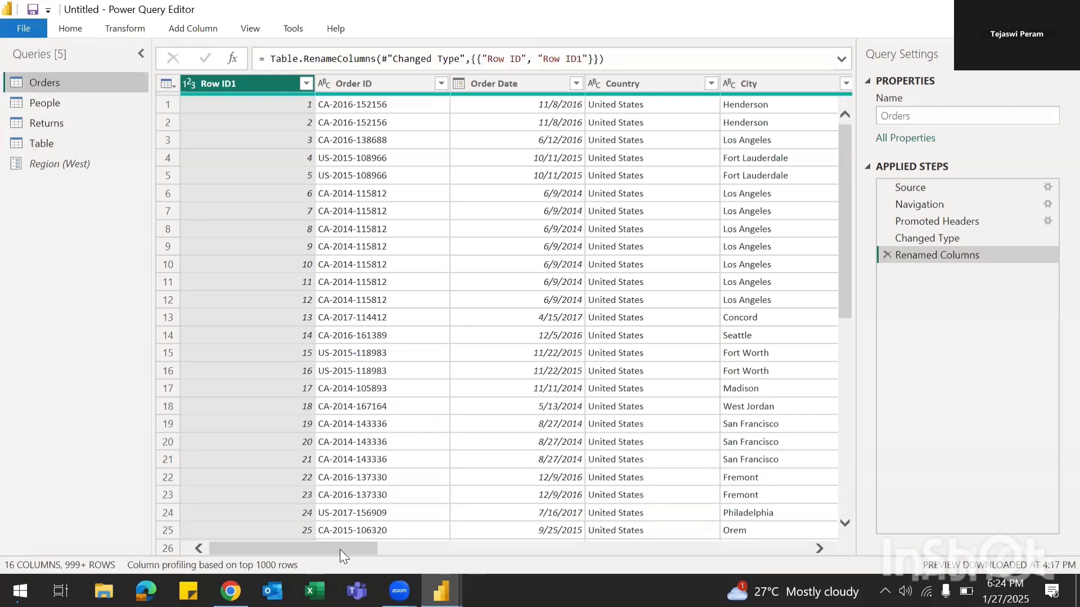
{"action": "scroll", "coordinate": [339, 549], "scroll_direction": "right", "scroll_amount": 5}
{"action": "scroll", "coordinate": [387, 539], "scroll_direction": "right", "scroll_amount": 3}
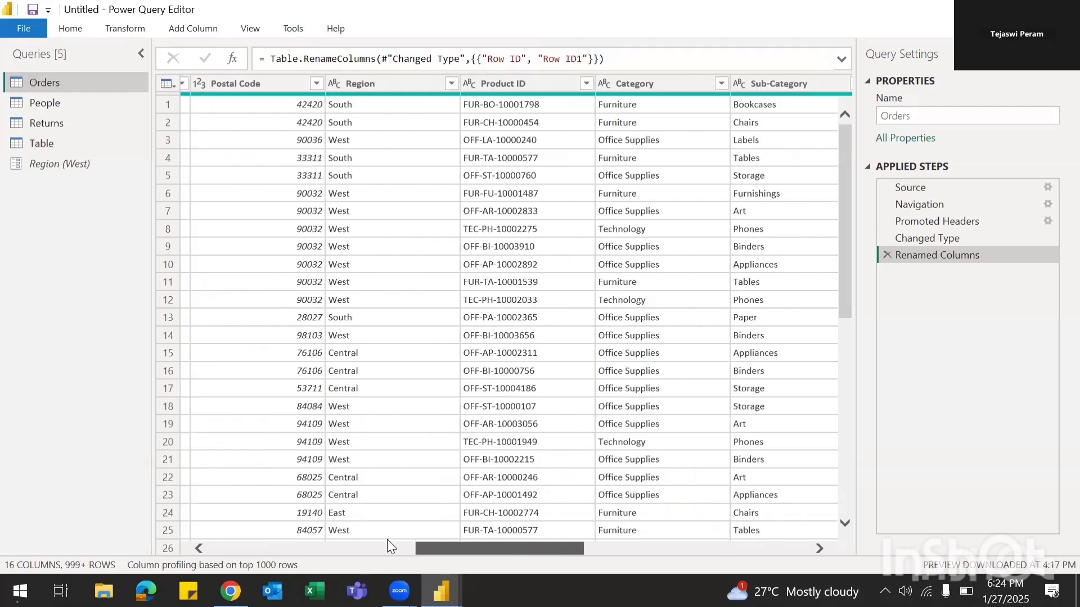
Step: Add a Text Filters Equals filter on Region using the Region parameter, leaving only West rows
{"action": "left_click", "coordinate": [449, 83]}
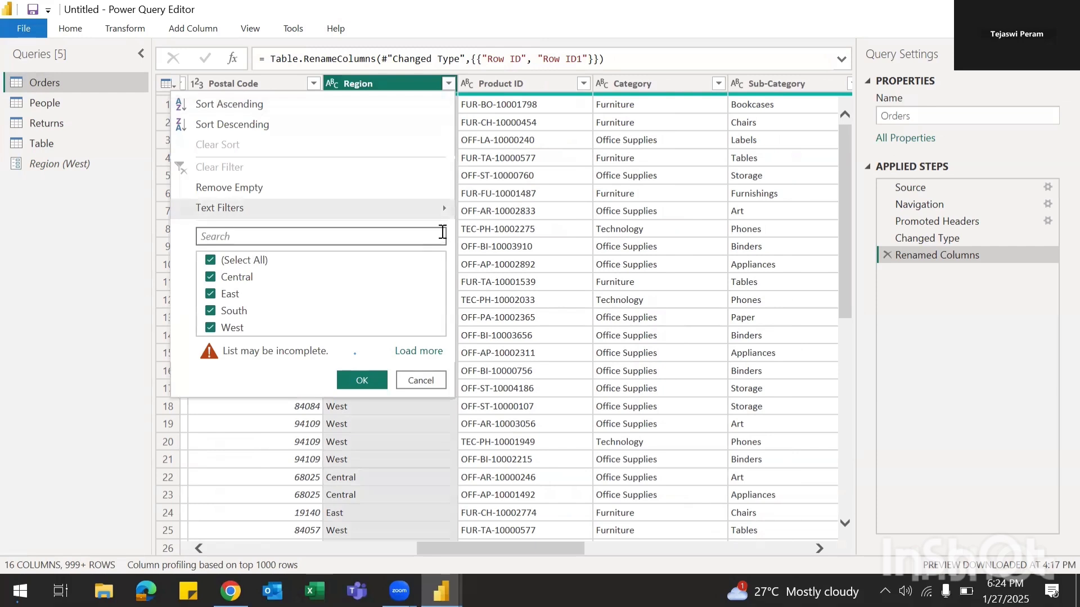
{"action": "mouse_move", "coordinate": [448, 208]}
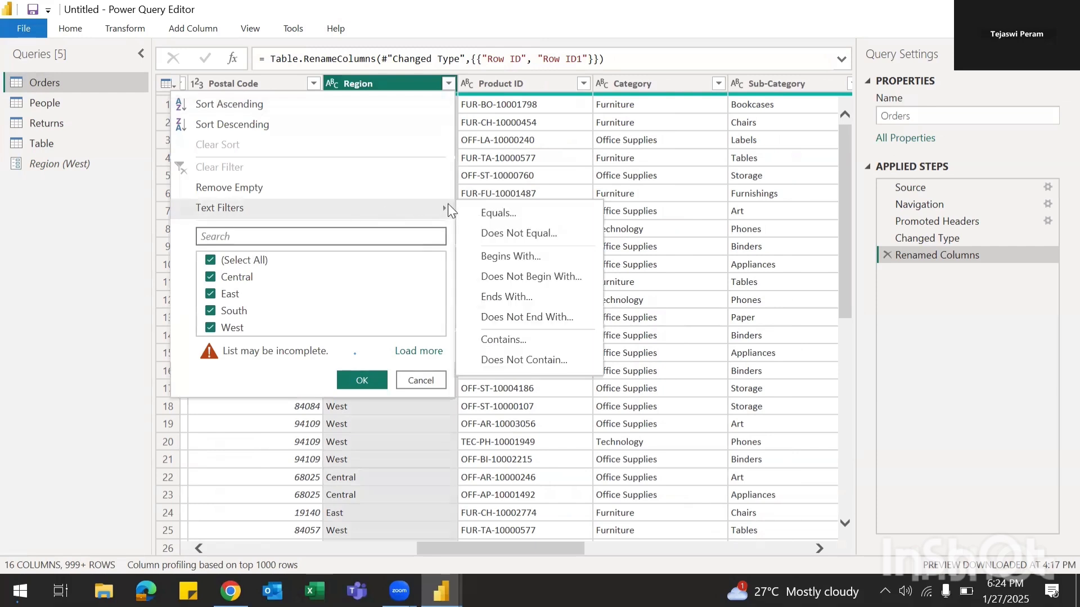
{"action": "left_click", "coordinate": [490, 212]}
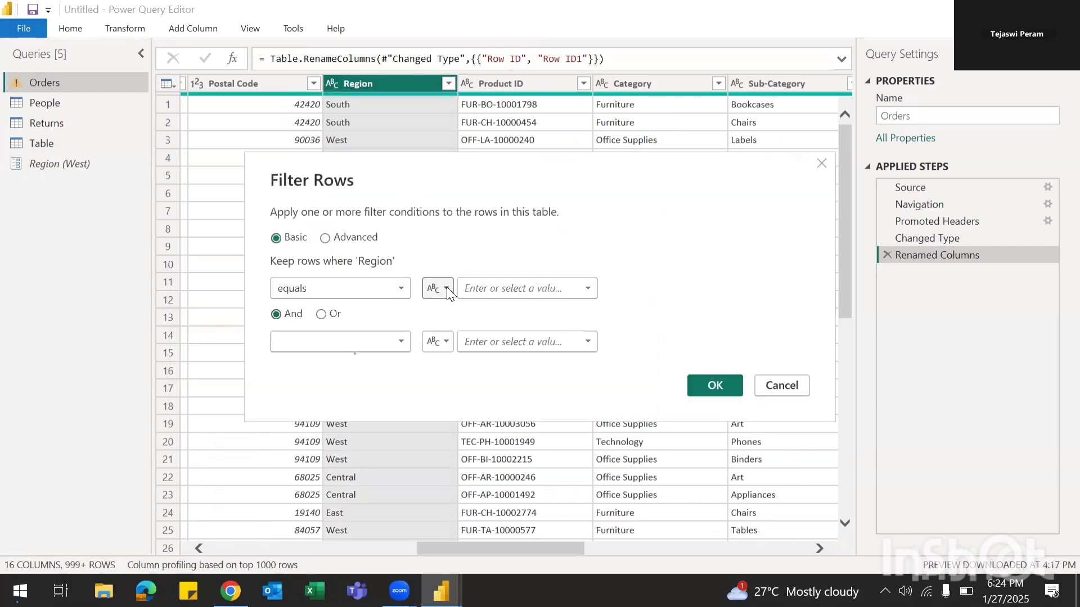
{"action": "left_click", "coordinate": [446, 288]}
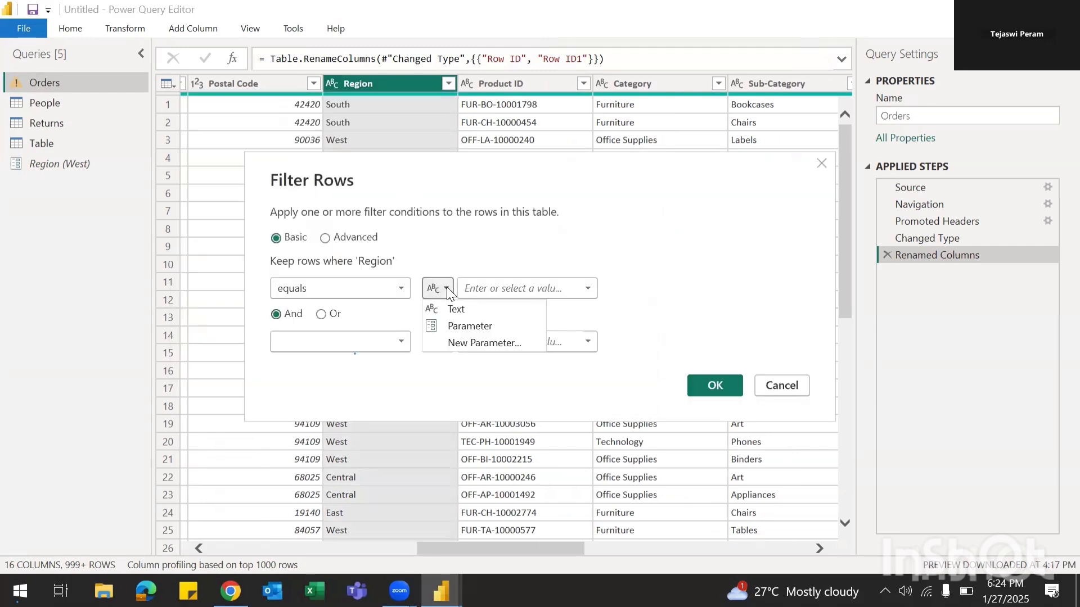
{"action": "left_click", "coordinate": [459, 328]}
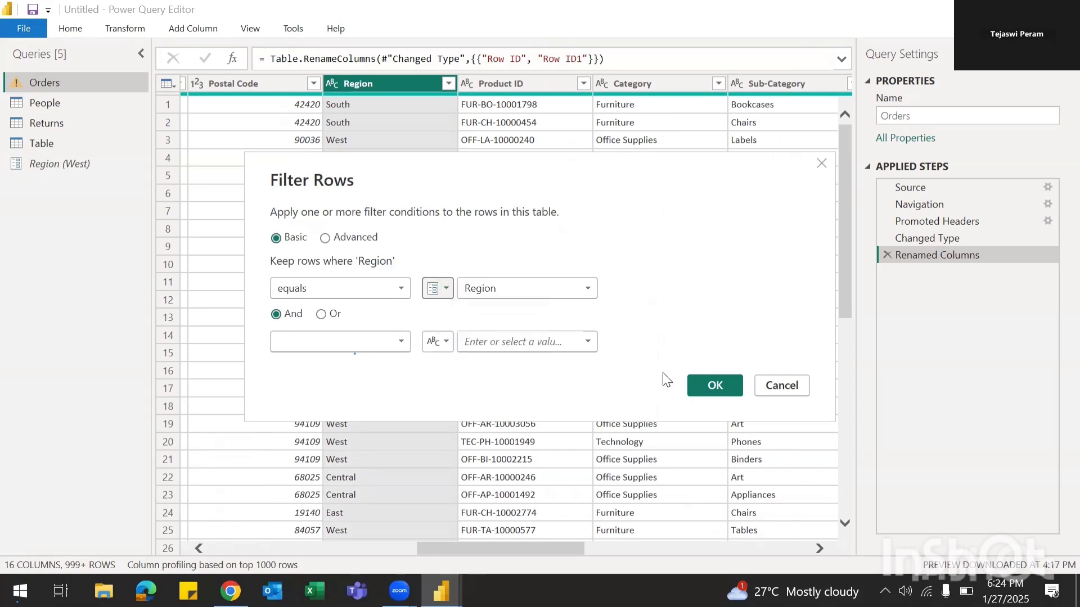
{"action": "left_click", "coordinate": [699, 384]}
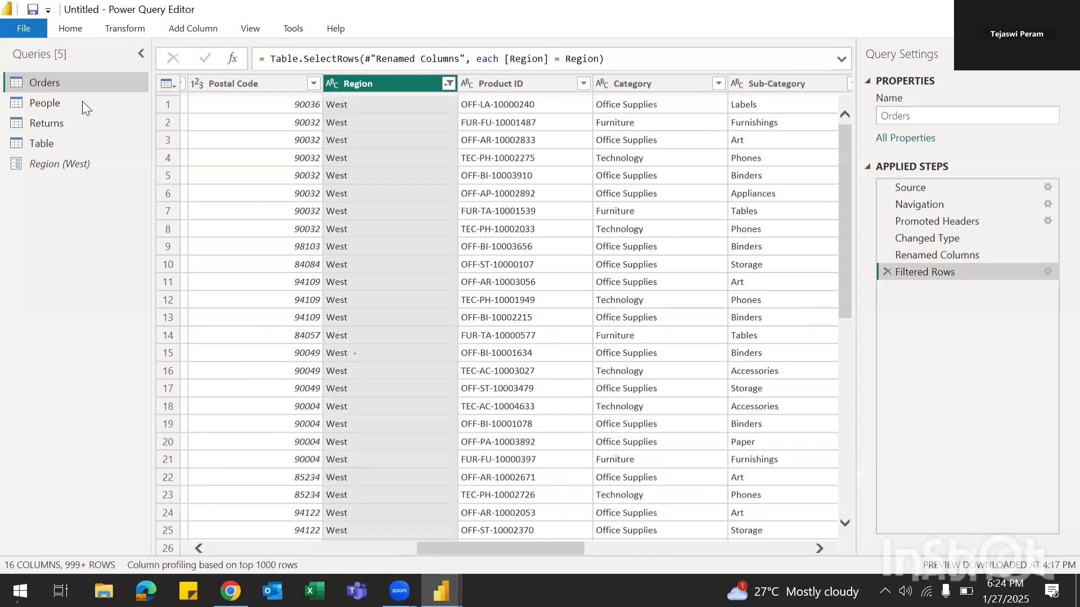
{"action": "left_click", "coordinate": [66, 29]}
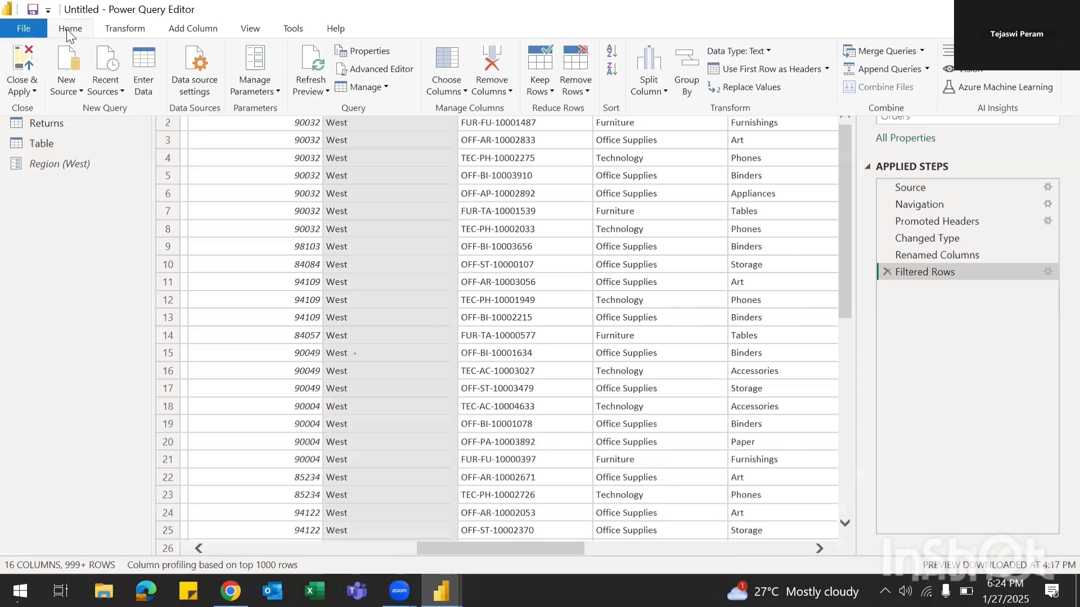
Step: Apply the query changes and insert a pie chart on the report page
{"action": "left_click", "coordinate": [36, 93]}
{"action": "left_click", "coordinate": [55, 108]}
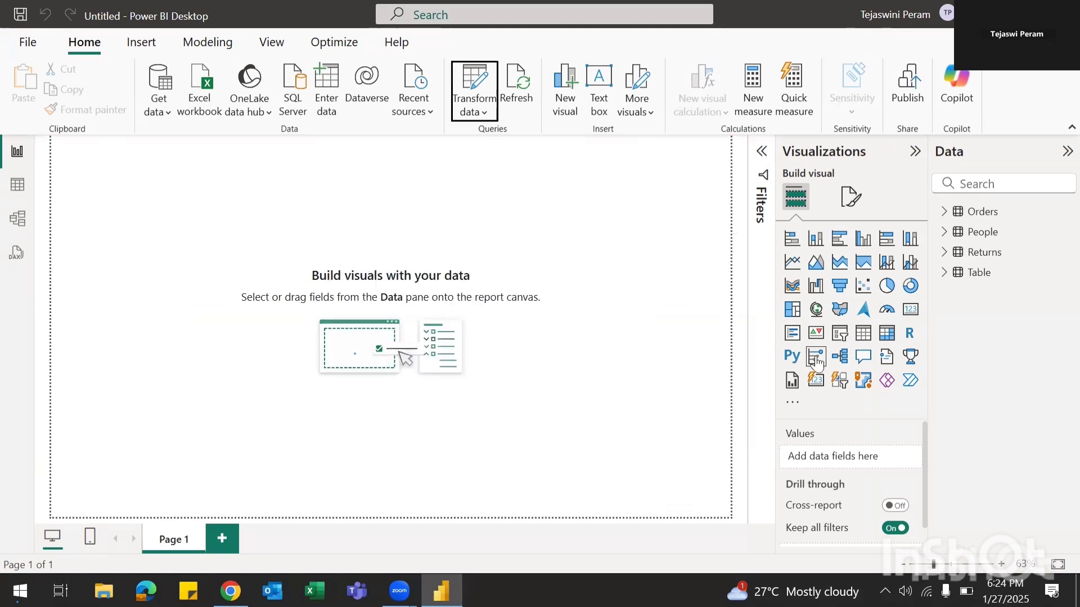
{"action": "left_click", "coordinate": [887, 287]}
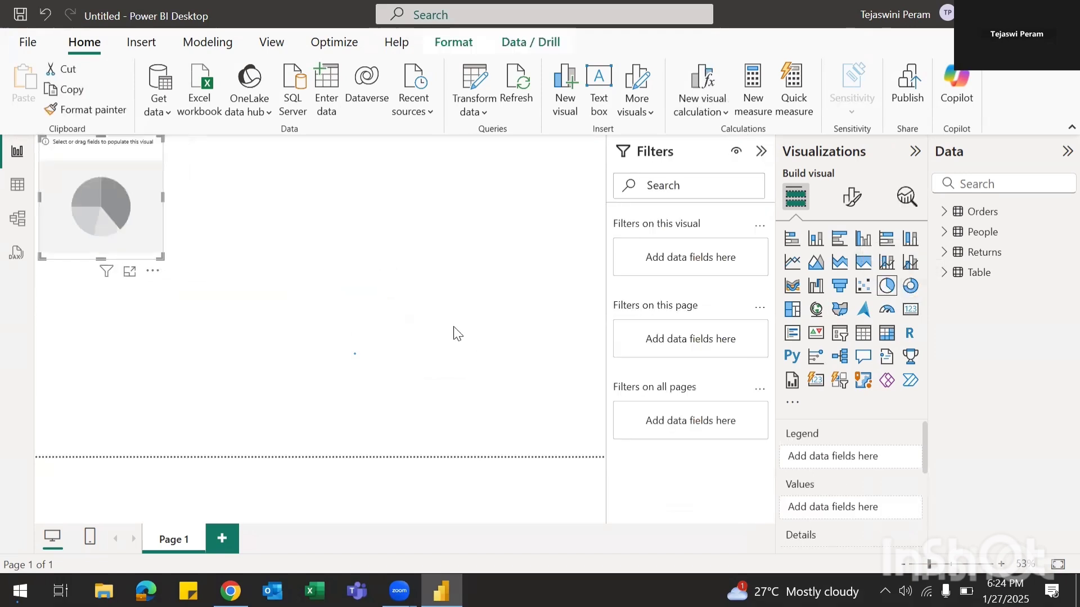
Step: Add Orders Region and Sales to the pie, then remove Region from Details
{"action": "left_click", "coordinate": [944, 213]}
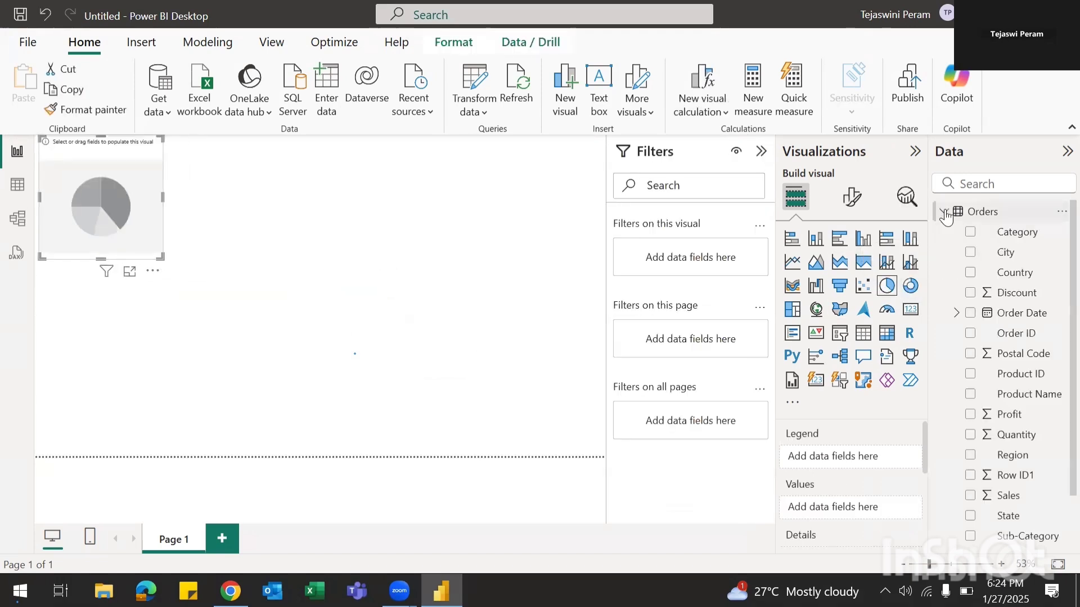
{"action": "left_click", "coordinate": [973, 184]}
{"action": "type", "text": "regi"}
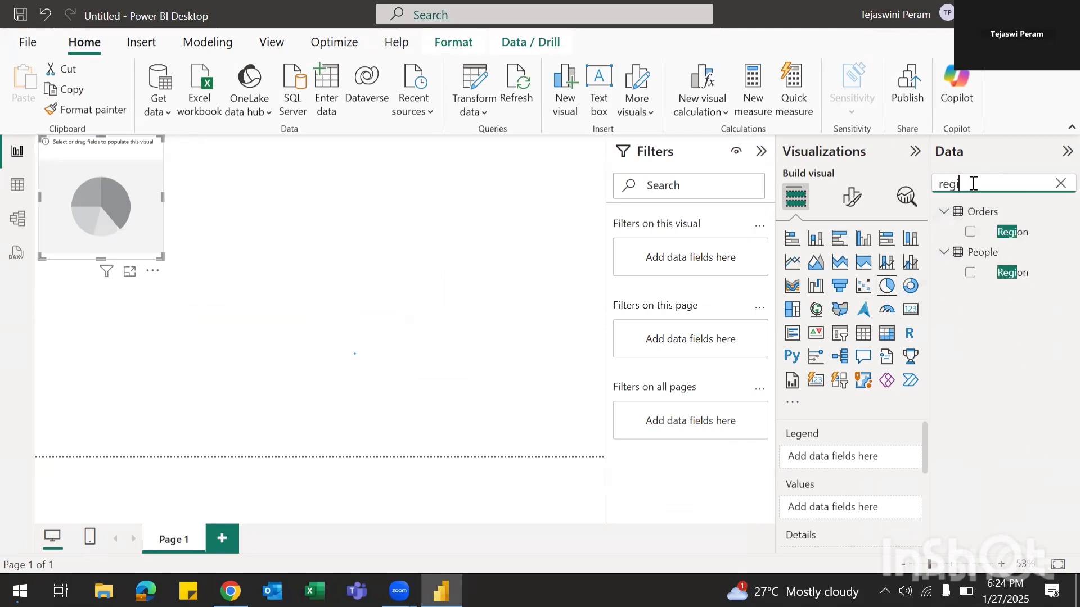
{"action": "left_click", "coordinate": [971, 233]}
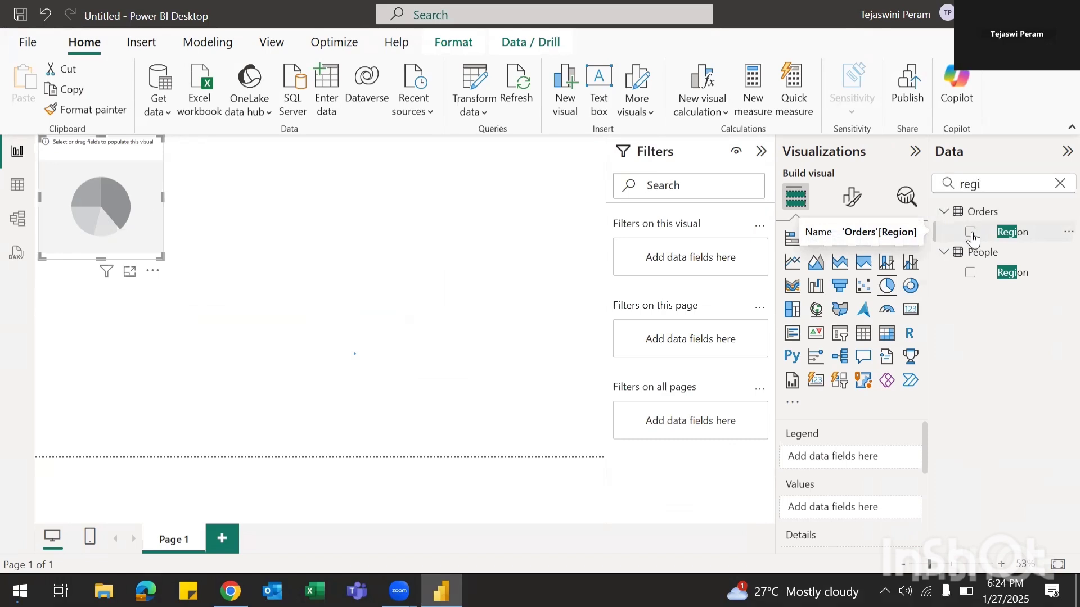
{"action": "left_click", "coordinate": [995, 179]}
{"action": "key", "text": "BackSpace"}
{"action": "key", "text": "BackSpace"}
{"action": "key", "text": "BackSpace"}
{"action": "key", "text": "BackSpace"}
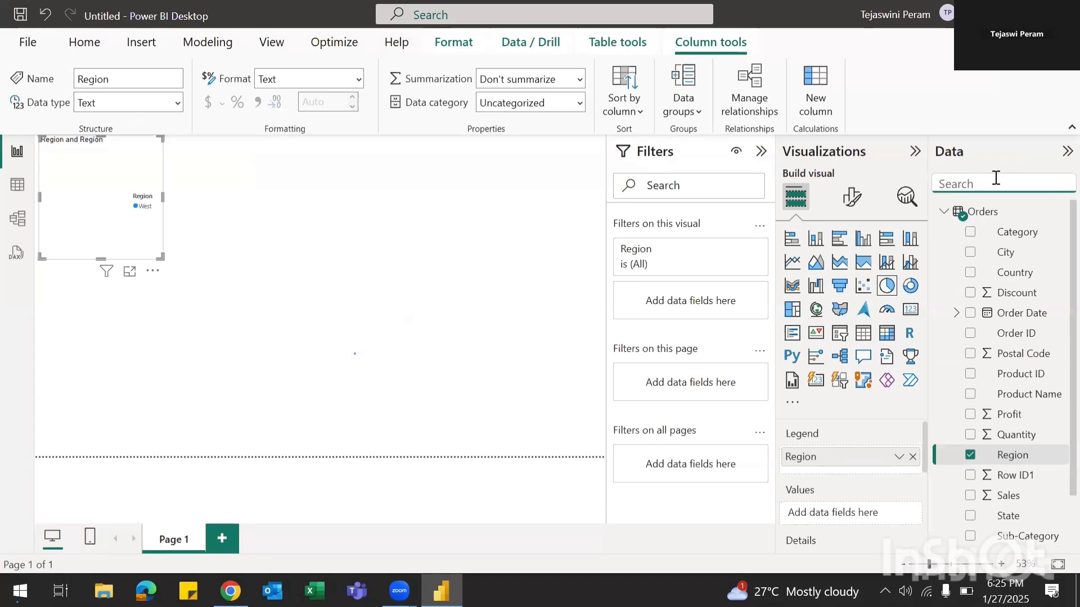
{"action": "type", "text": "Sales"}
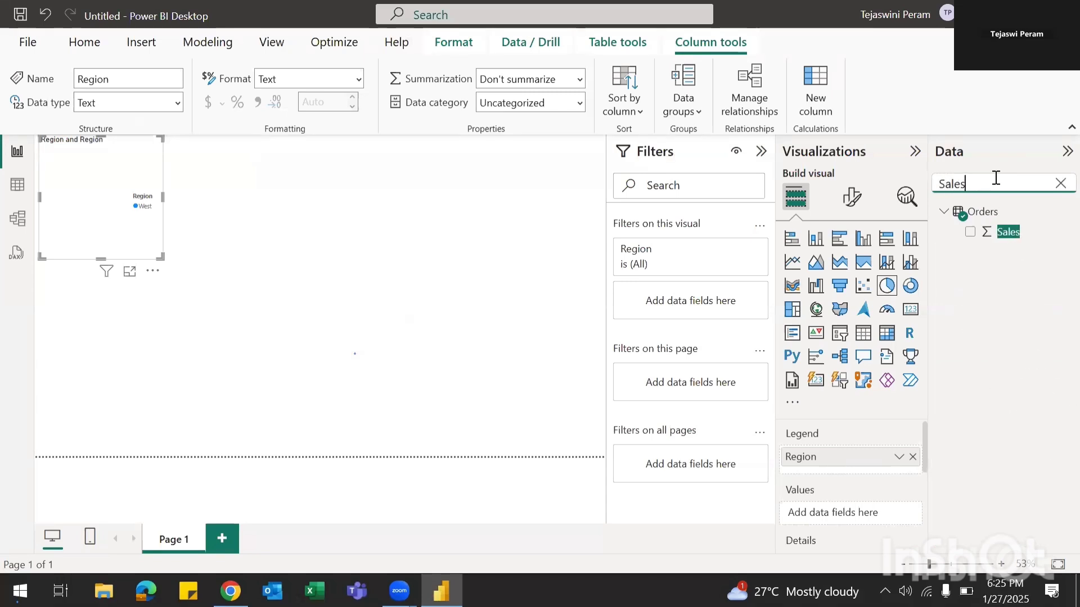
{"action": "left_click", "coordinate": [970, 232]}
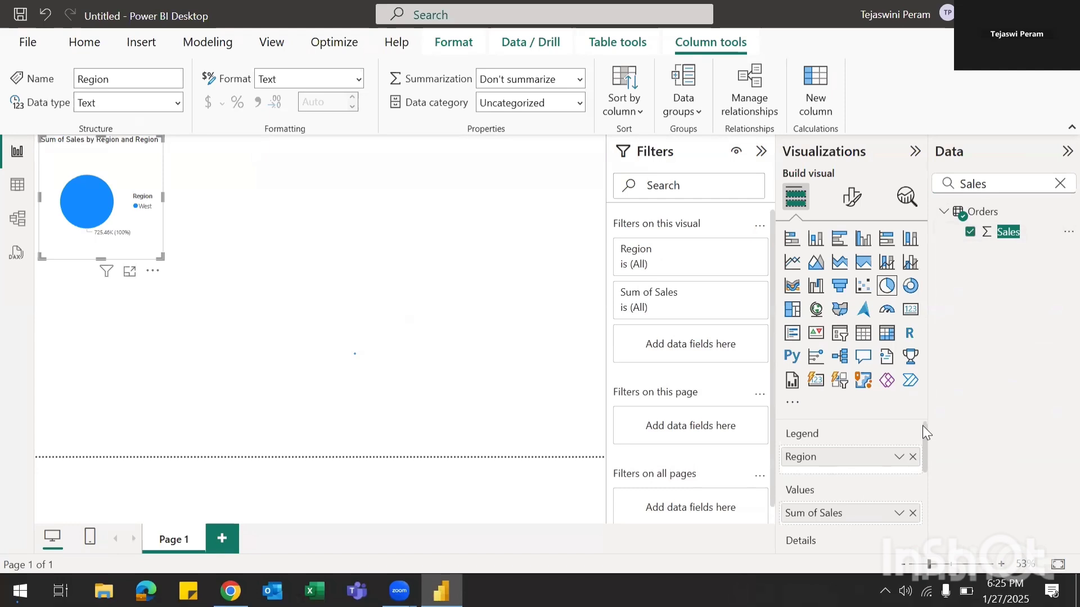
{"action": "left_click_drag", "start_coordinate": [922, 426], "coordinate": [924, 473]}
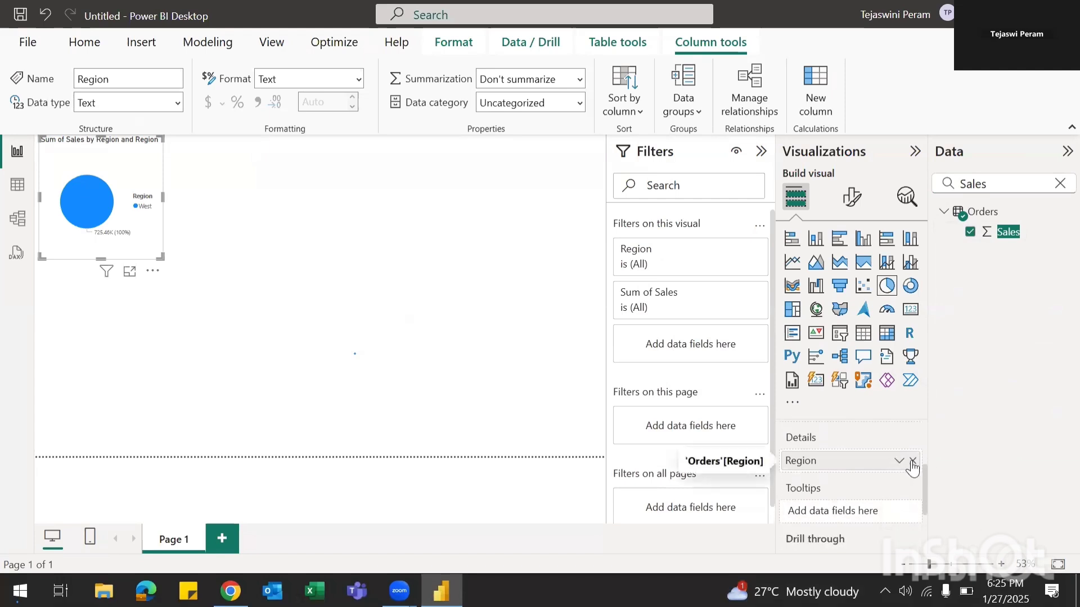
{"action": "left_click", "coordinate": [912, 461]}
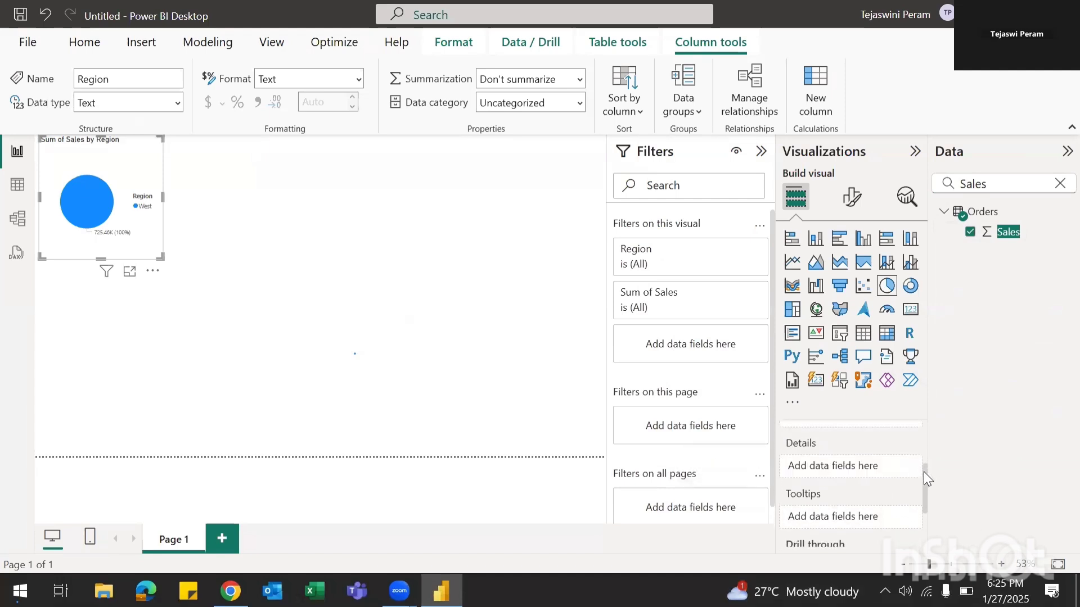
{"action": "left_click_drag", "start_coordinate": [924, 471], "coordinate": [922, 413]}
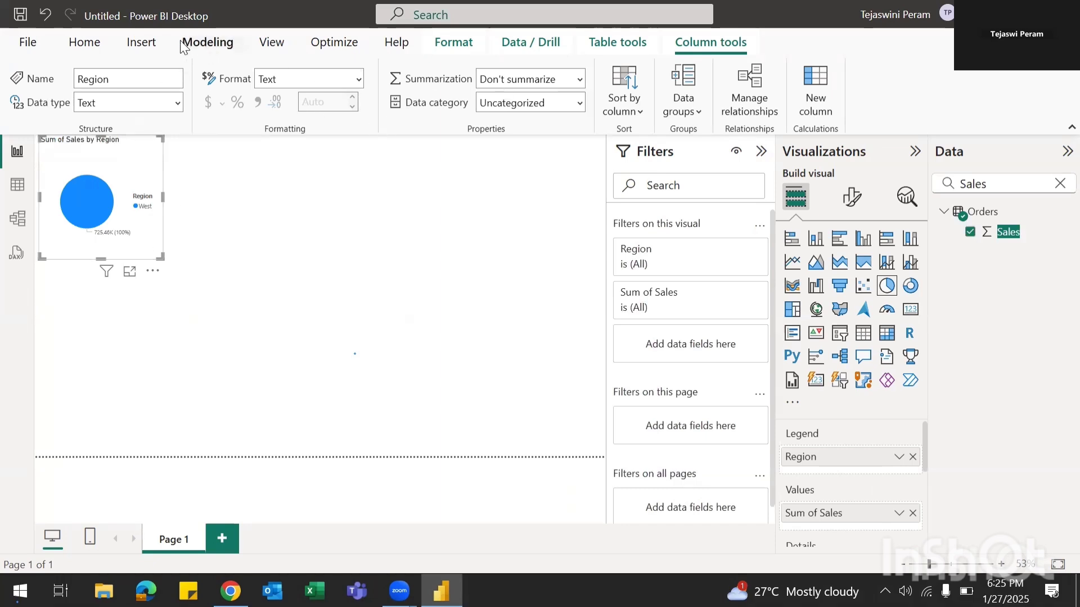
Step: Change the Region parameter to East and apply the changes
{"action": "left_click", "coordinate": [93, 53]}
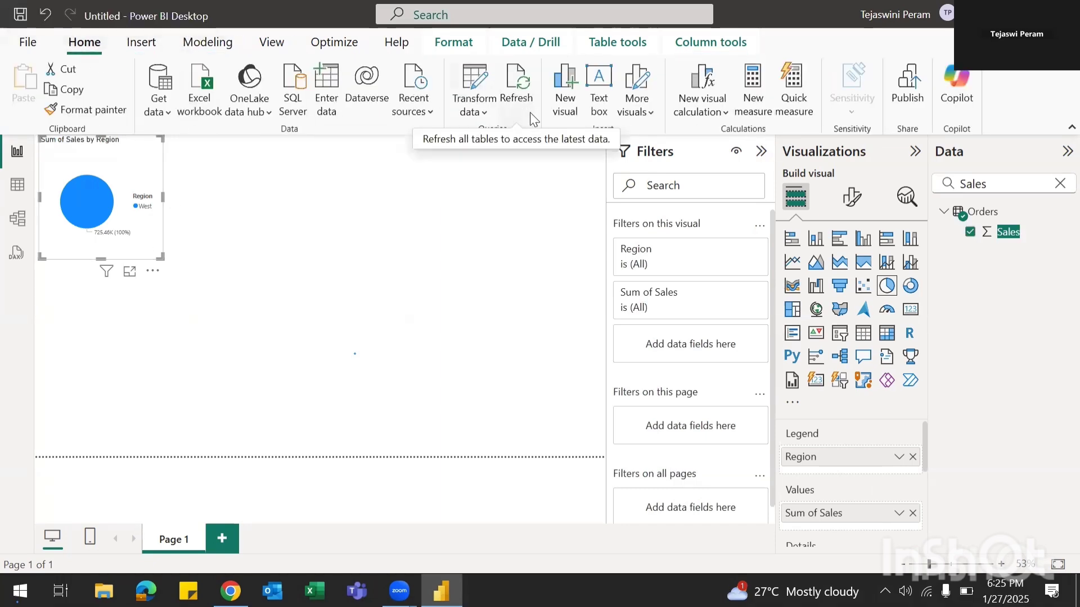
{"action": "left_click", "coordinate": [481, 113]}
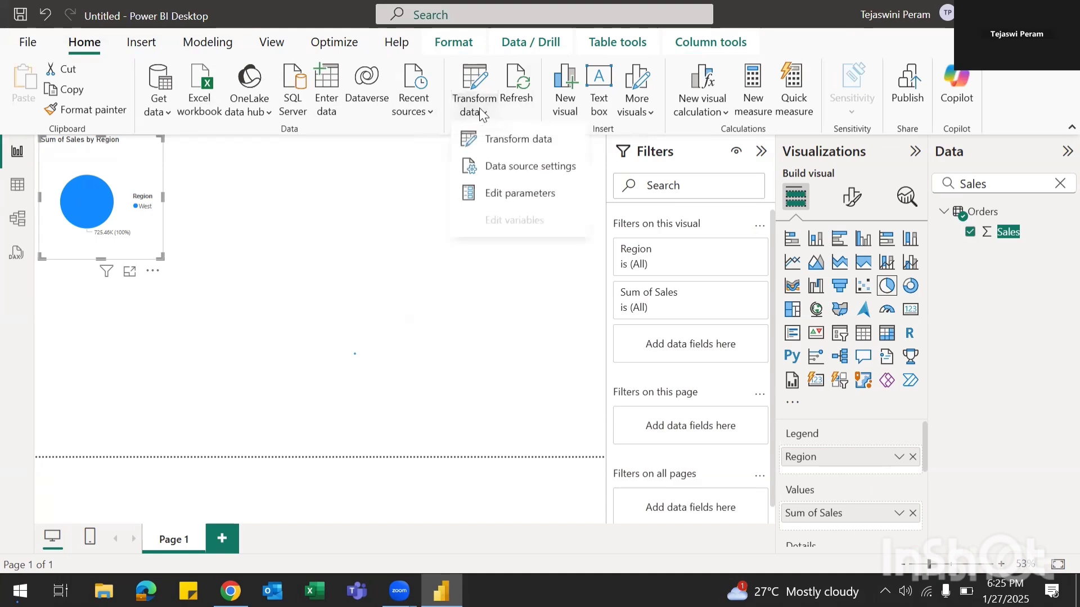
{"action": "left_click", "coordinate": [517, 195]}
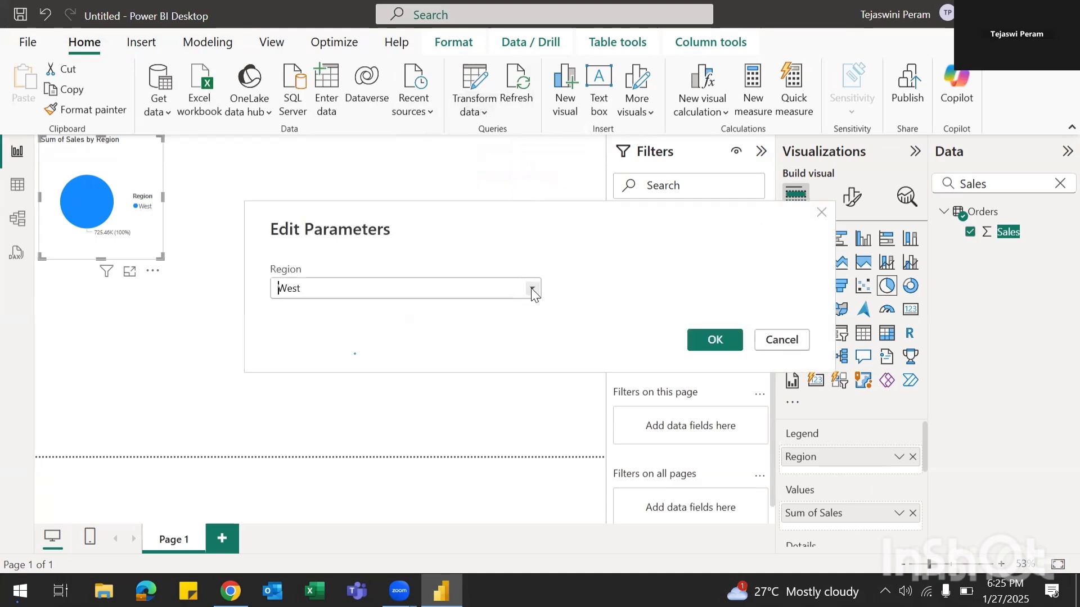
{"action": "left_click", "coordinate": [532, 290]}
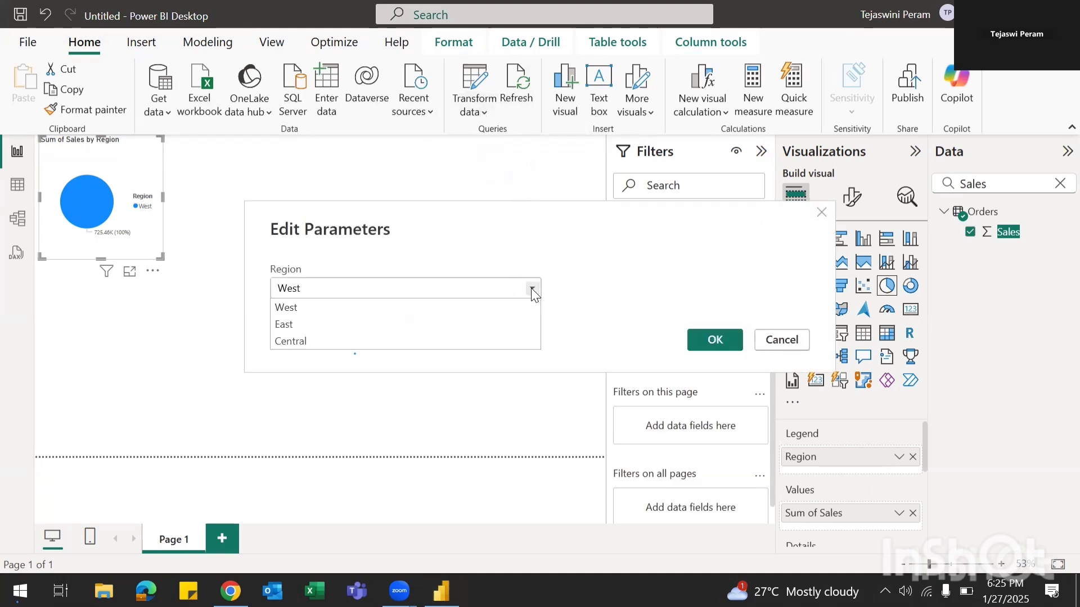
{"action": "left_click", "coordinate": [322, 325]}
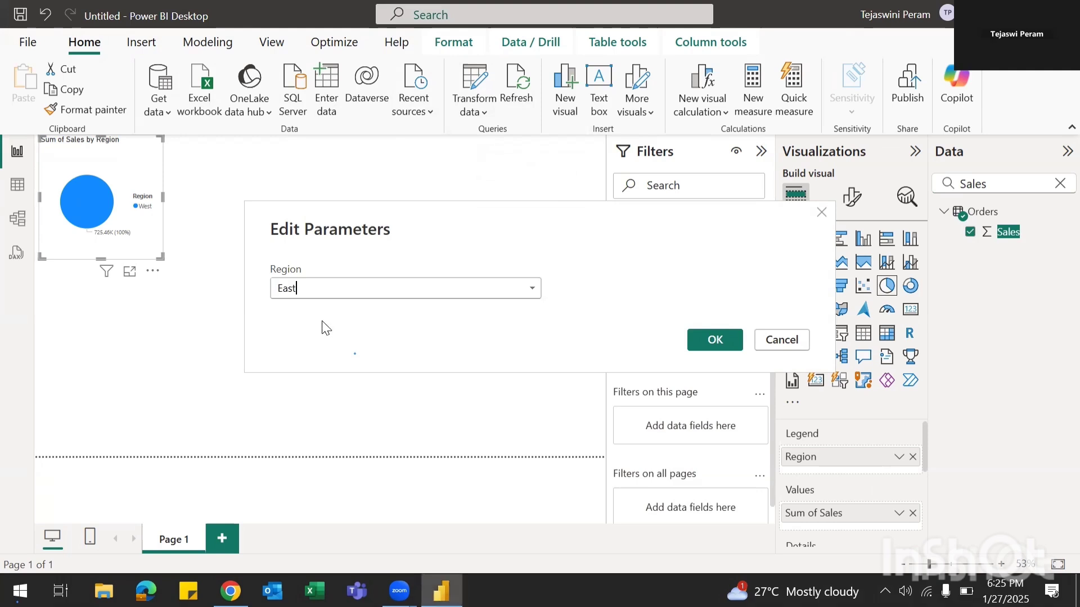
{"action": "left_click", "coordinate": [699, 342]}
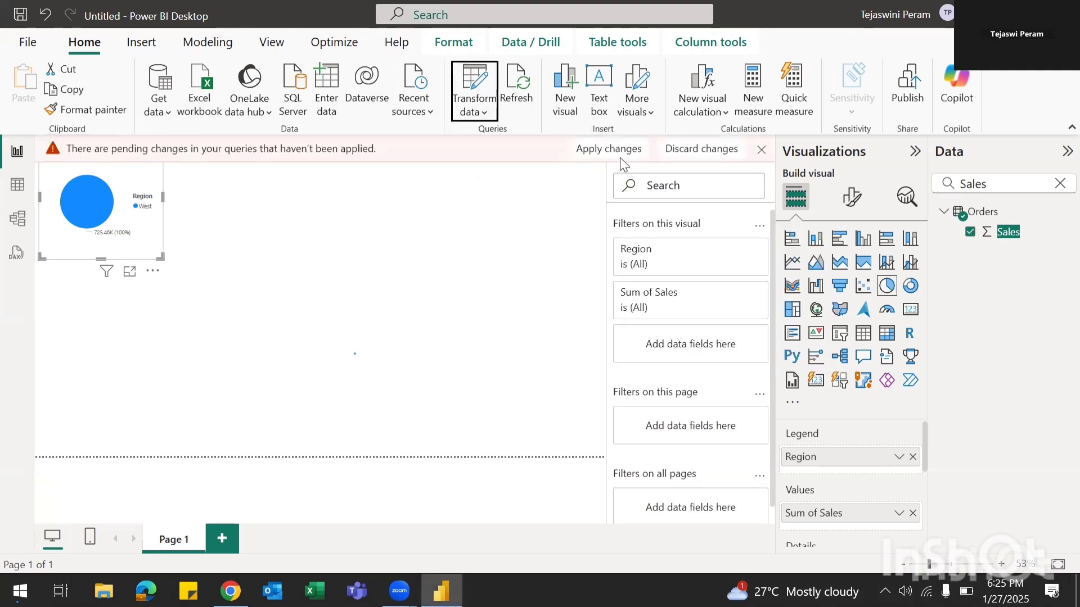
{"action": "left_click", "coordinate": [613, 149]}
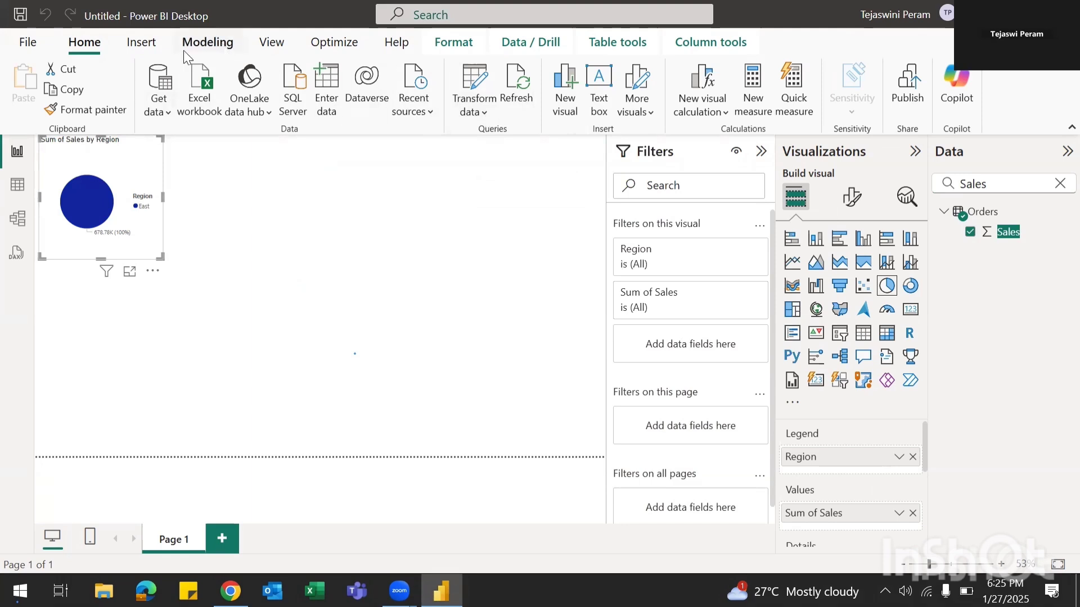
Step: Change the Region parameter to Central and apply the changes again
{"action": "left_click", "coordinate": [474, 110]}
{"action": "left_click", "coordinate": [509, 195]}
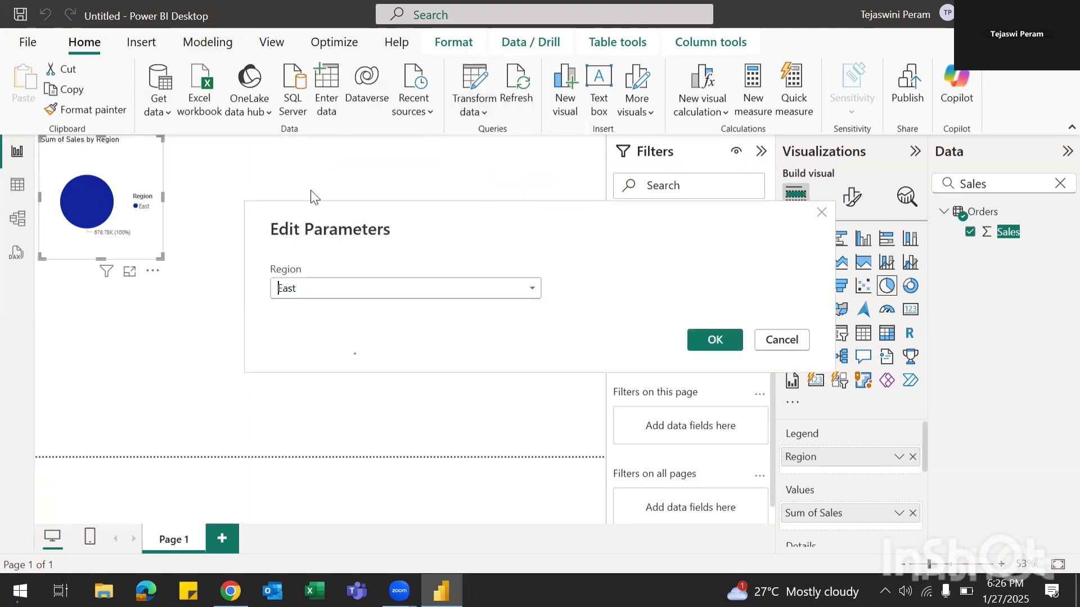
{"action": "left_click", "coordinate": [531, 289]}
{"action": "left_click", "coordinate": [341, 348]}
{"action": "left_click", "coordinate": [714, 340]}
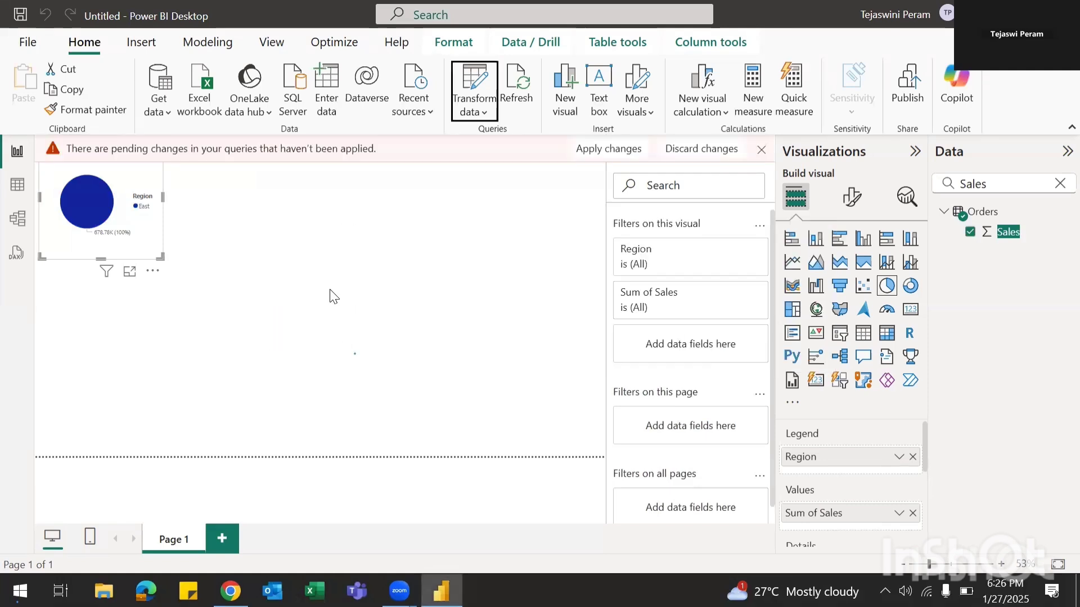
{"action": "left_click", "coordinate": [617, 149]}
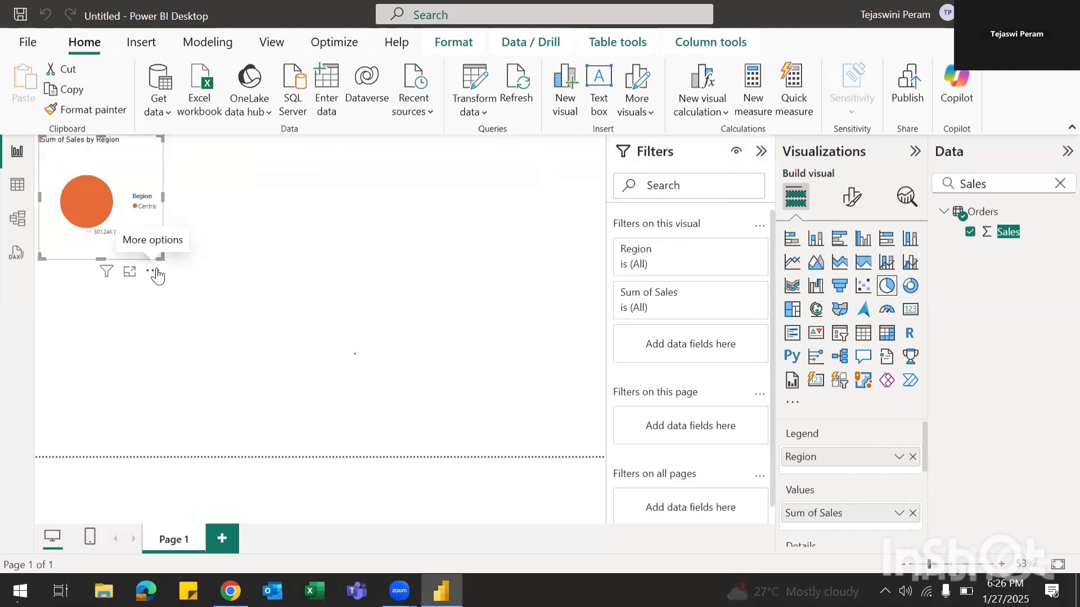
Step: Drag the Sum of Sales by Region pie chart slightly down and right
{"action": "left_click_drag", "start_coordinate": [158, 274], "coordinate": [167, 339]}
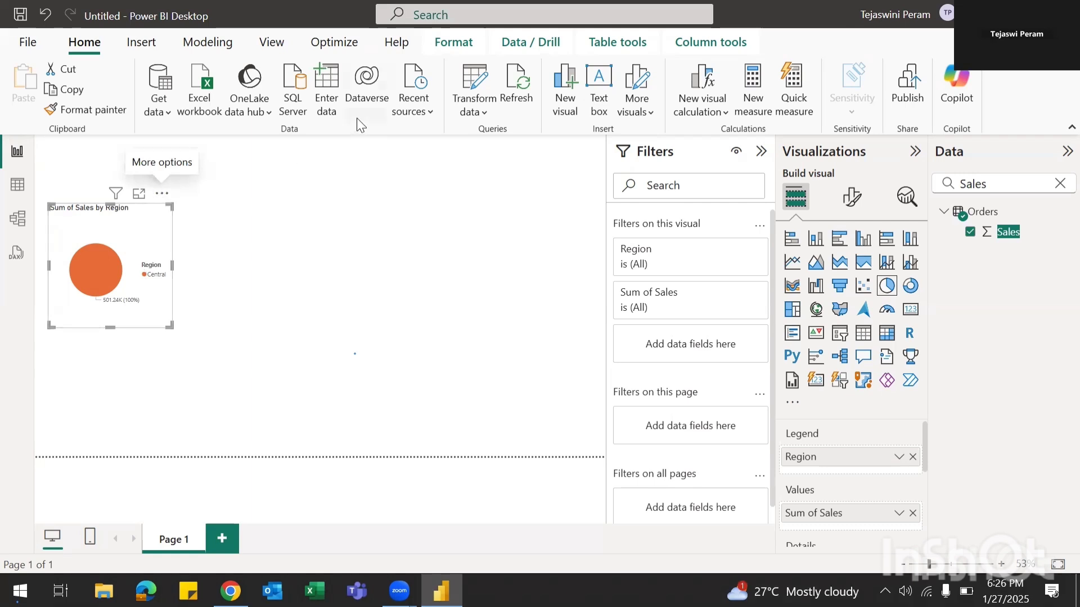
Step: Open the query editor and delete the Filtered Rows step from Orders
{"action": "left_click", "coordinate": [480, 116]}
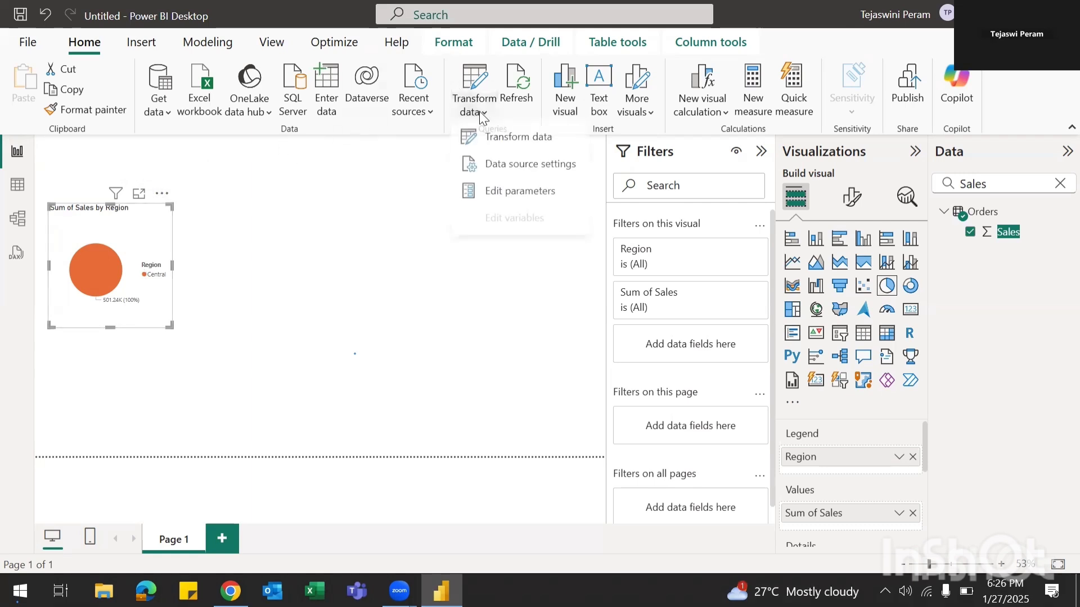
{"action": "left_click", "coordinate": [495, 139]}
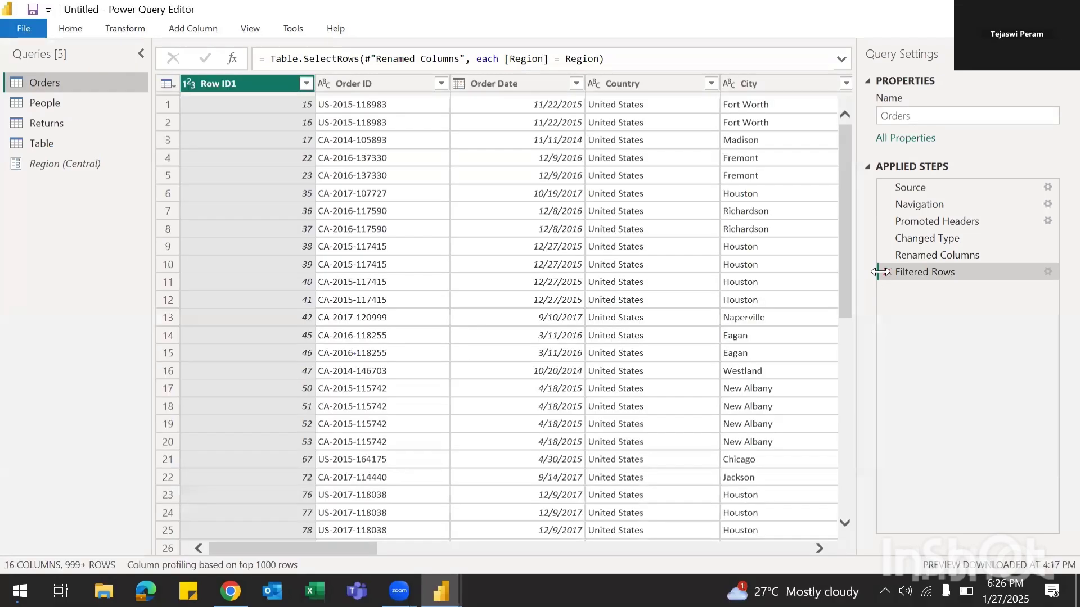
{"action": "left_click", "coordinate": [888, 272]}
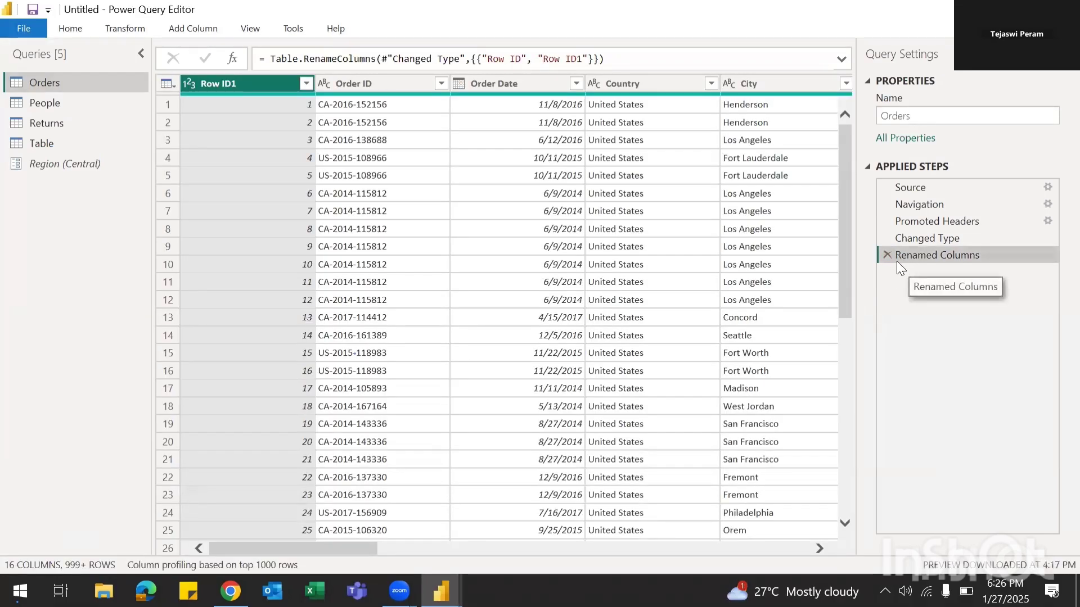
Step: Show the Data source settings for the sample - superstore.xls source
{"action": "left_click", "coordinate": [75, 22]}
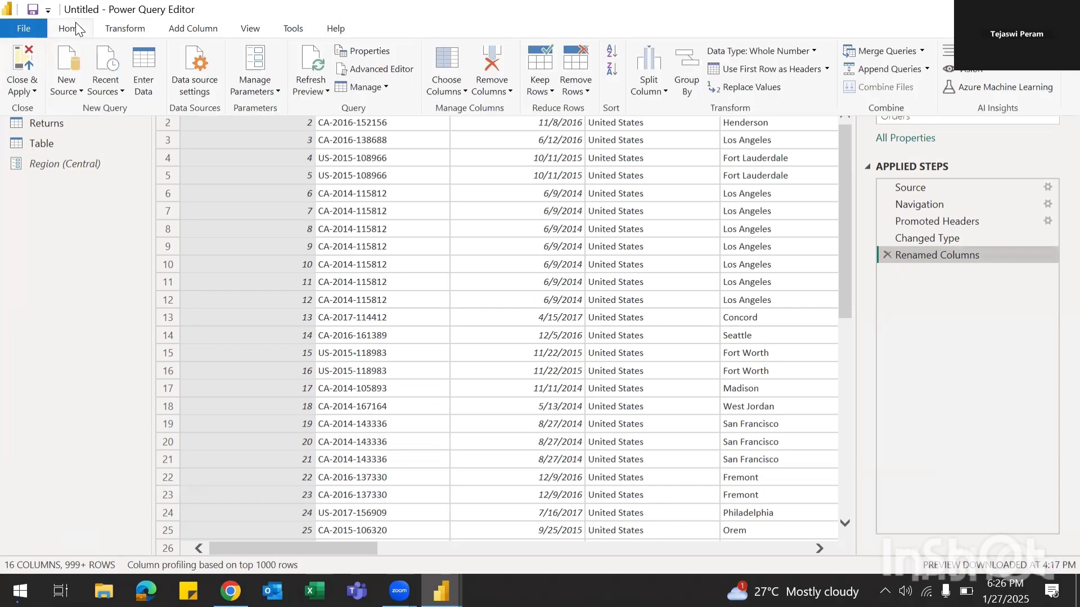
{"action": "left_click", "coordinate": [327, 91]}
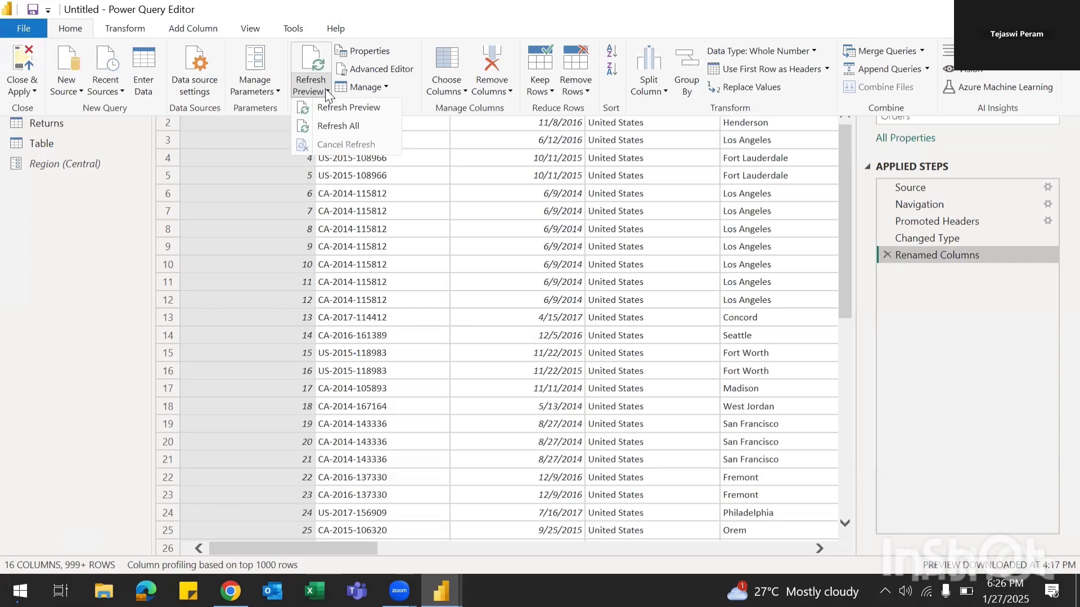
{"action": "left_click", "coordinate": [208, 90]}
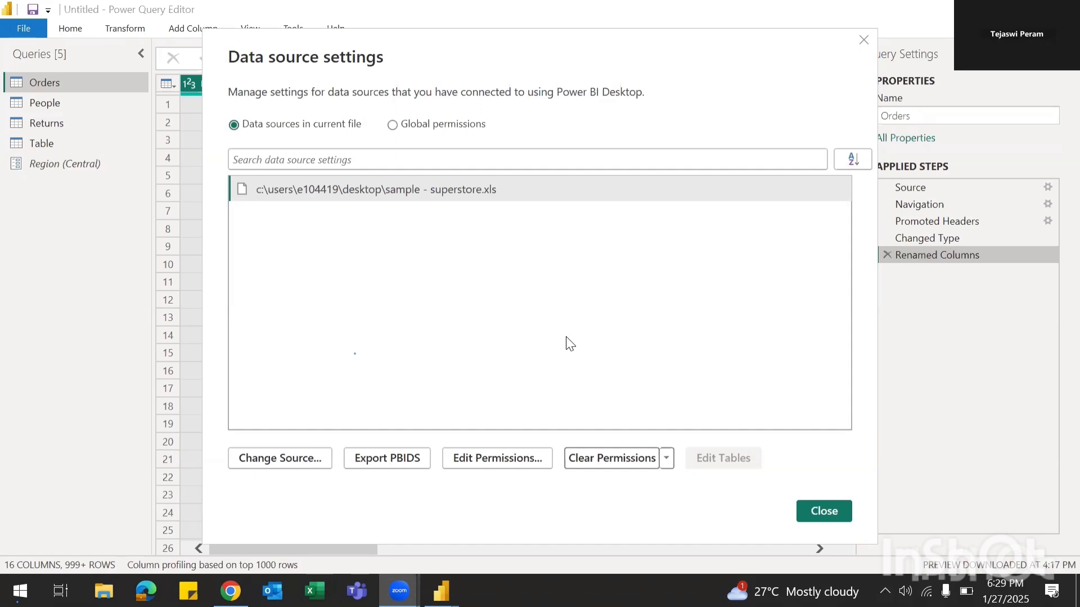
Step: Dismiss Data source settings and run Refresh Preview on the Orders query
{"action": "left_click", "coordinate": [667, 457]}
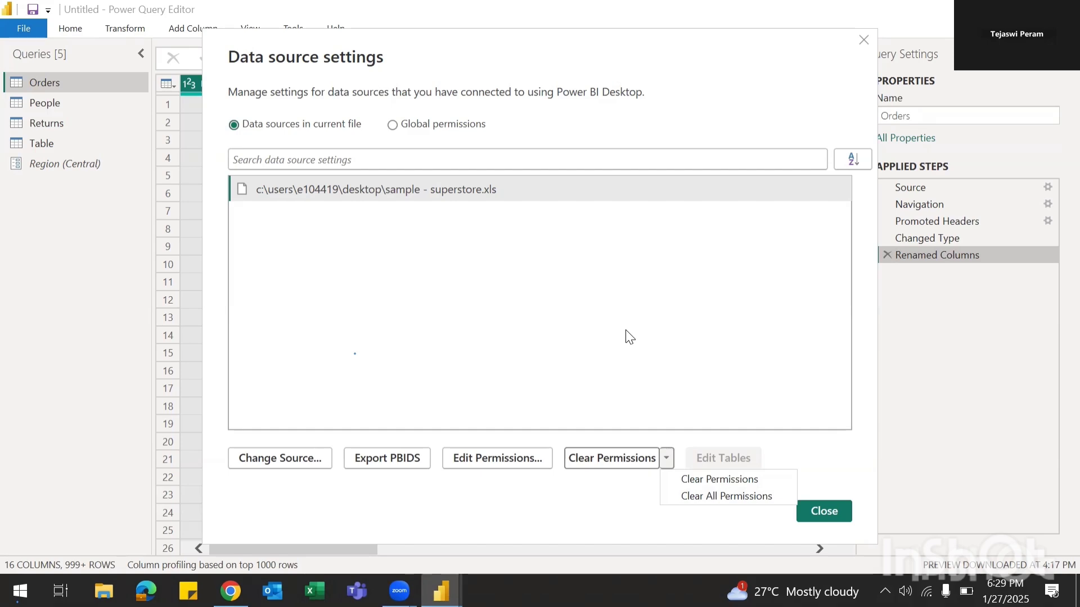
{"action": "left_click", "coordinate": [863, 41]}
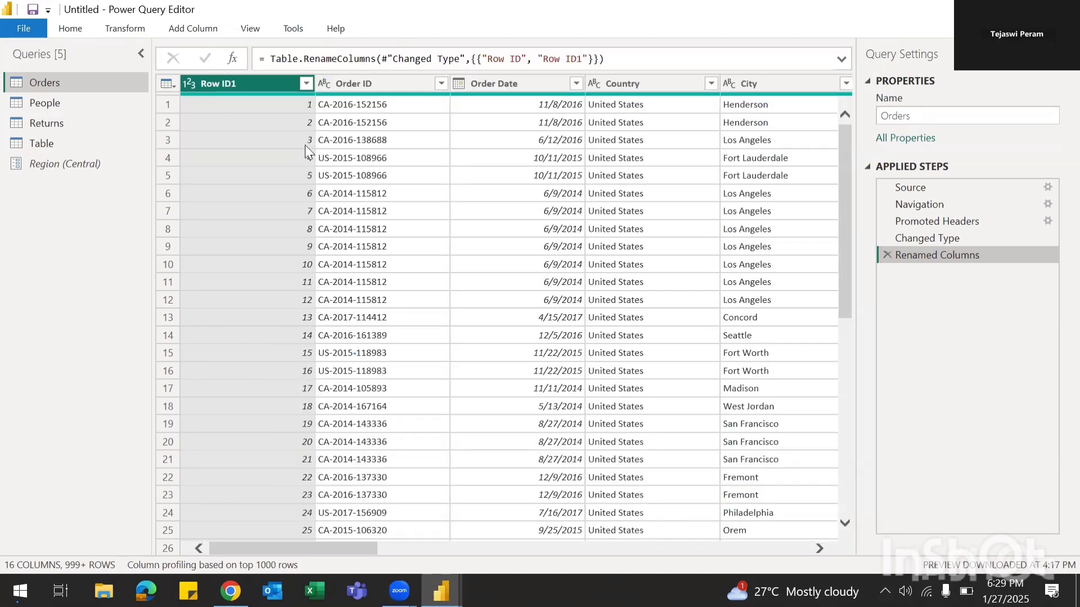
{"action": "left_click", "coordinate": [64, 36]}
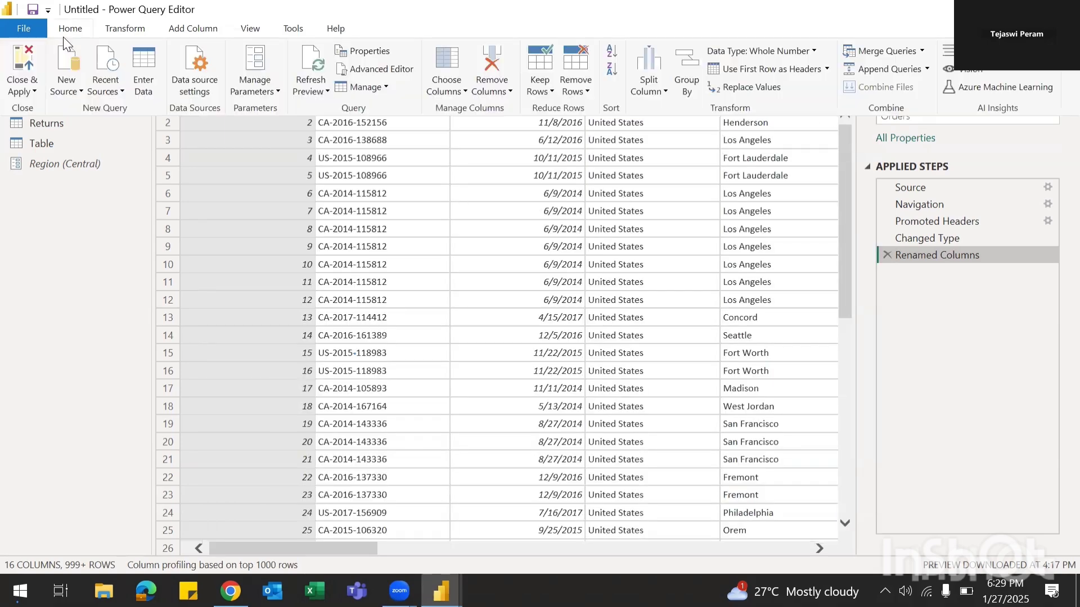
{"action": "left_click", "coordinate": [330, 93]}
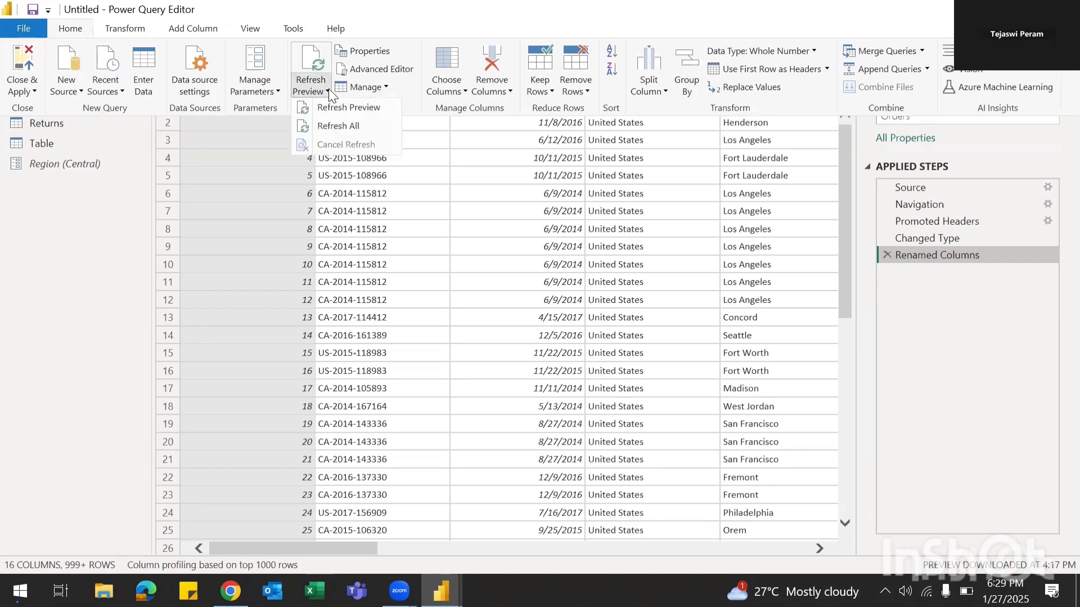
{"action": "left_click", "coordinate": [345, 107]}
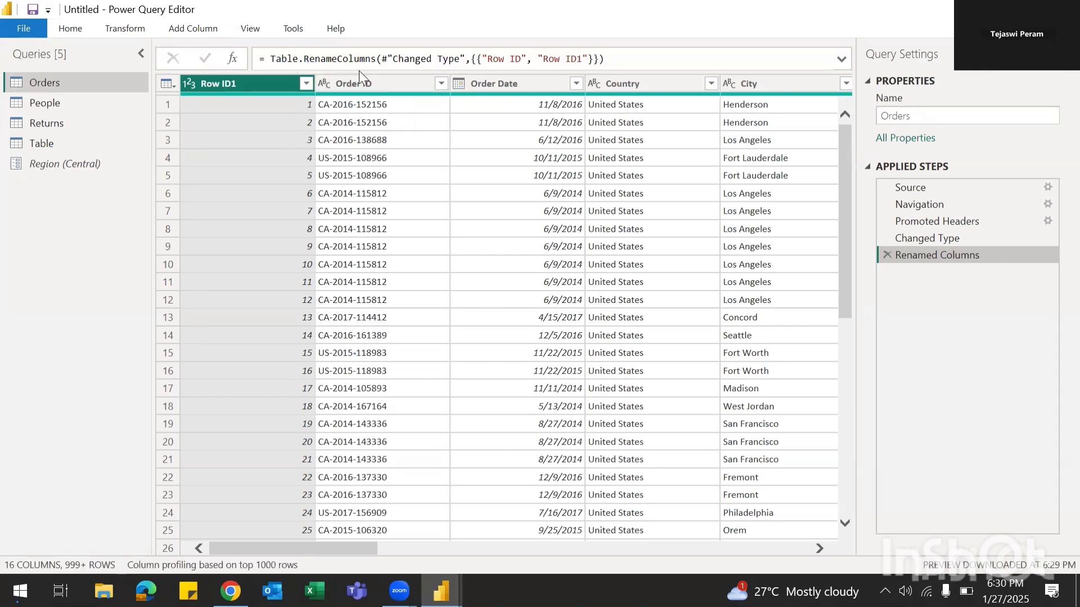
{"action": "left_click", "coordinate": [70, 34]}
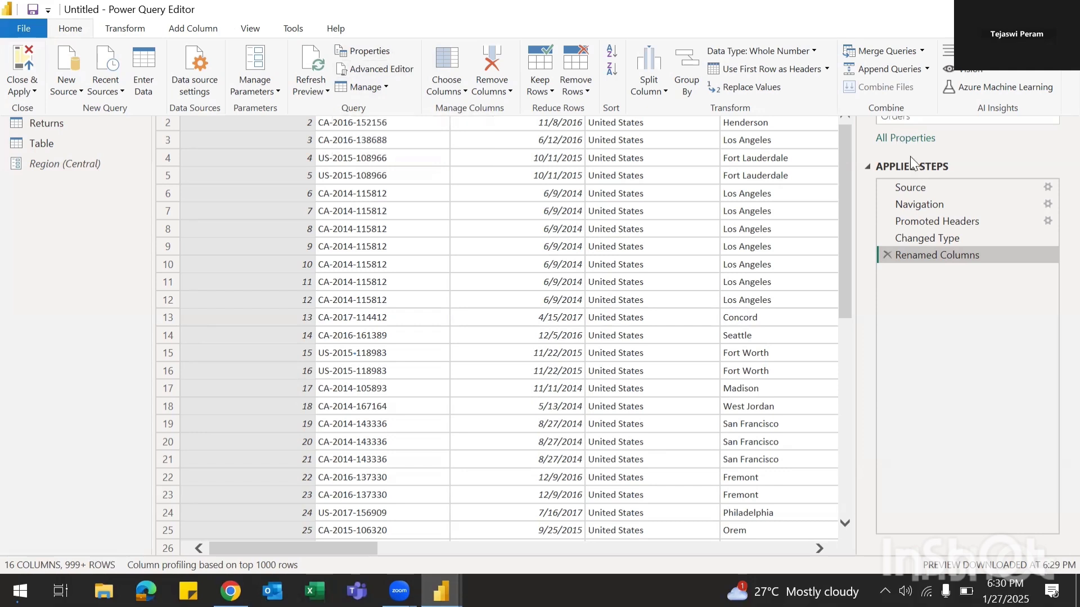
{"action": "left_click", "coordinate": [381, 72]}
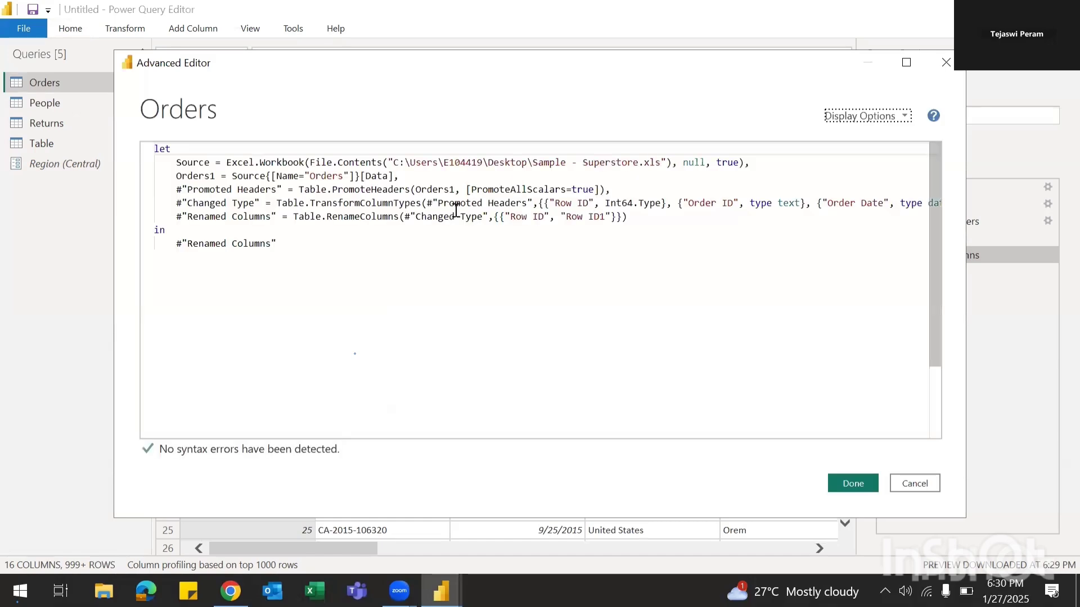
{"action": "left_click", "coordinate": [946, 61]}
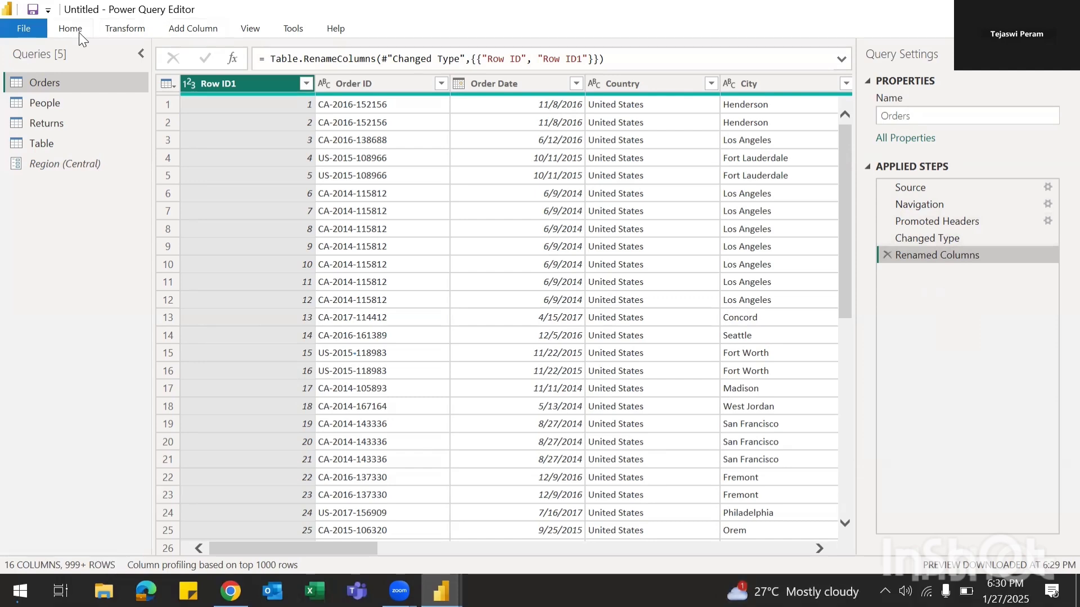
{"action": "left_click", "coordinate": [114, 32]}
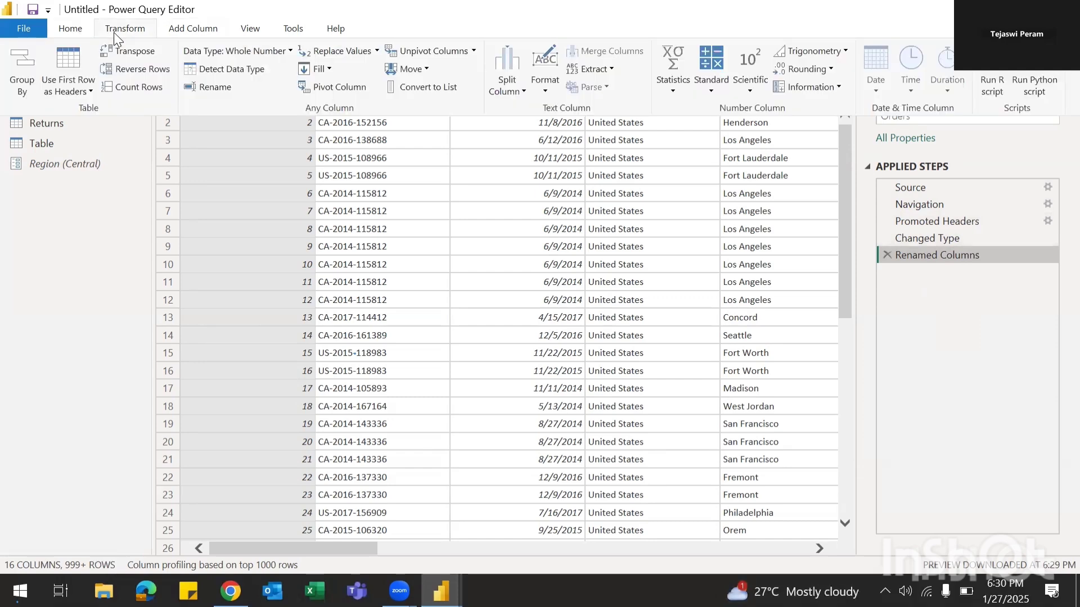
{"action": "left_click", "coordinate": [65, 35]}
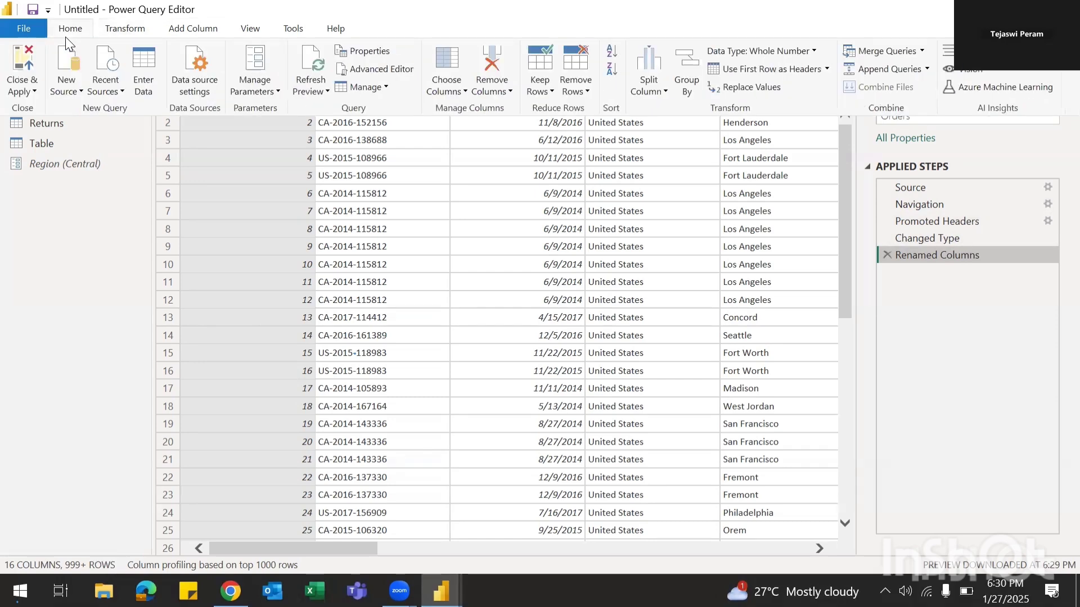
{"action": "left_click", "coordinate": [380, 68]}
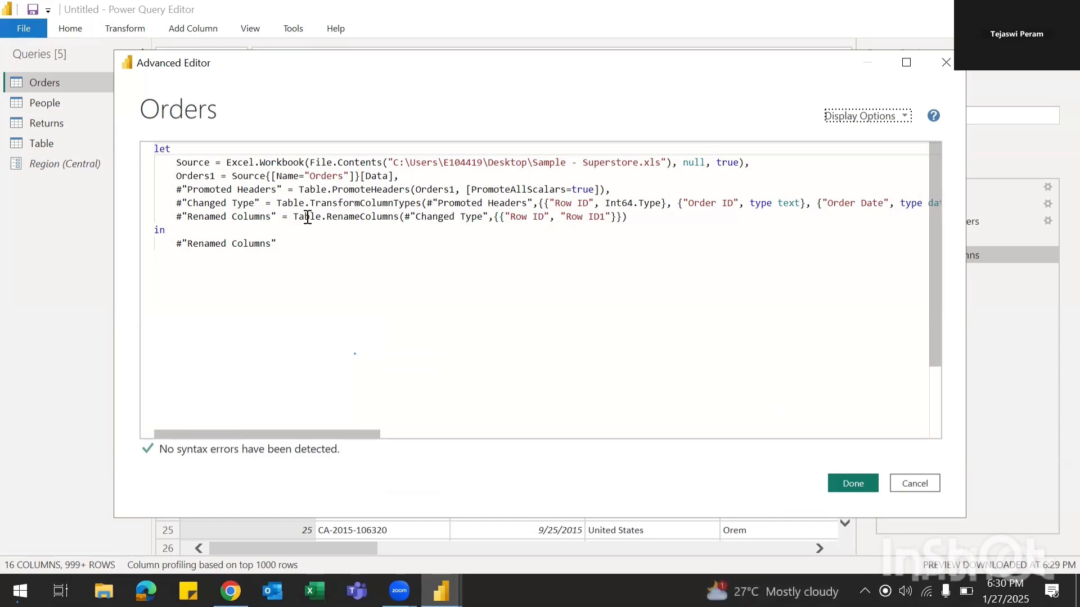
{"action": "left_click", "coordinate": [912, 483]}
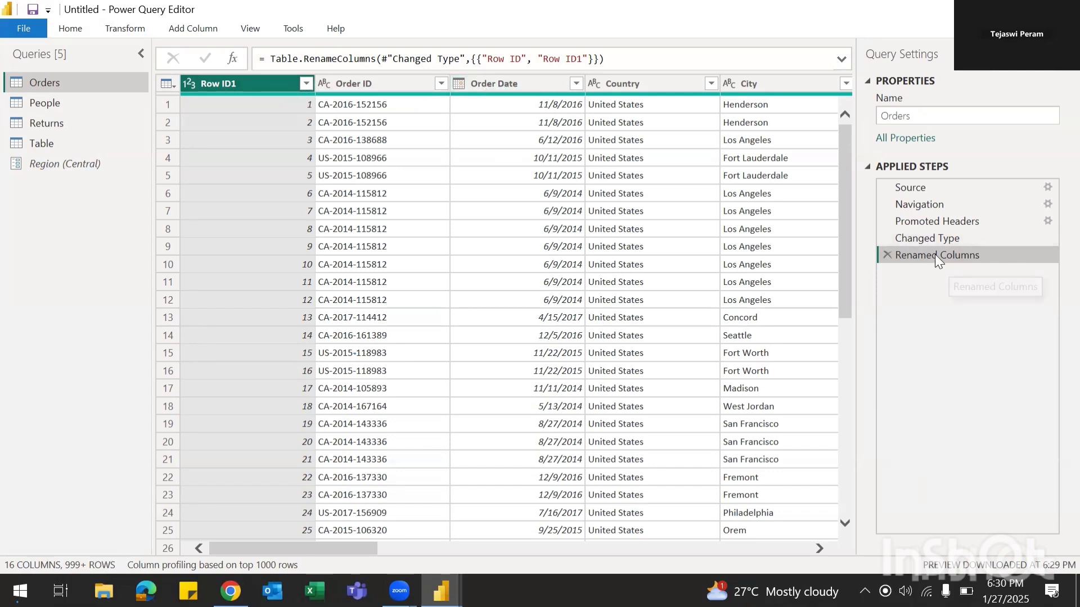
{"action": "left_click", "coordinate": [76, 35]}
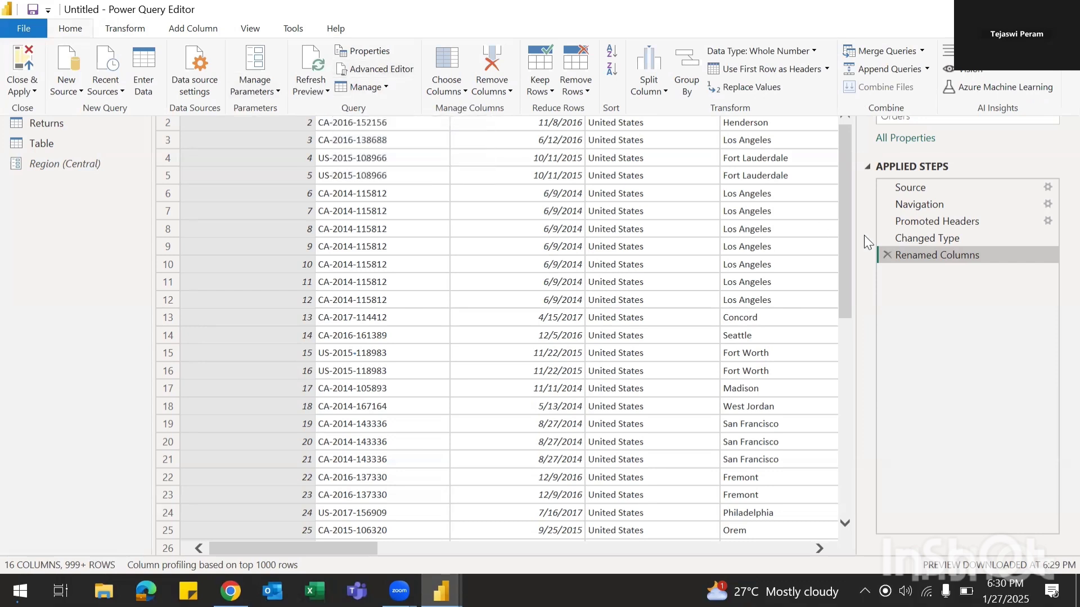
{"action": "left_click", "coordinate": [364, 71]}
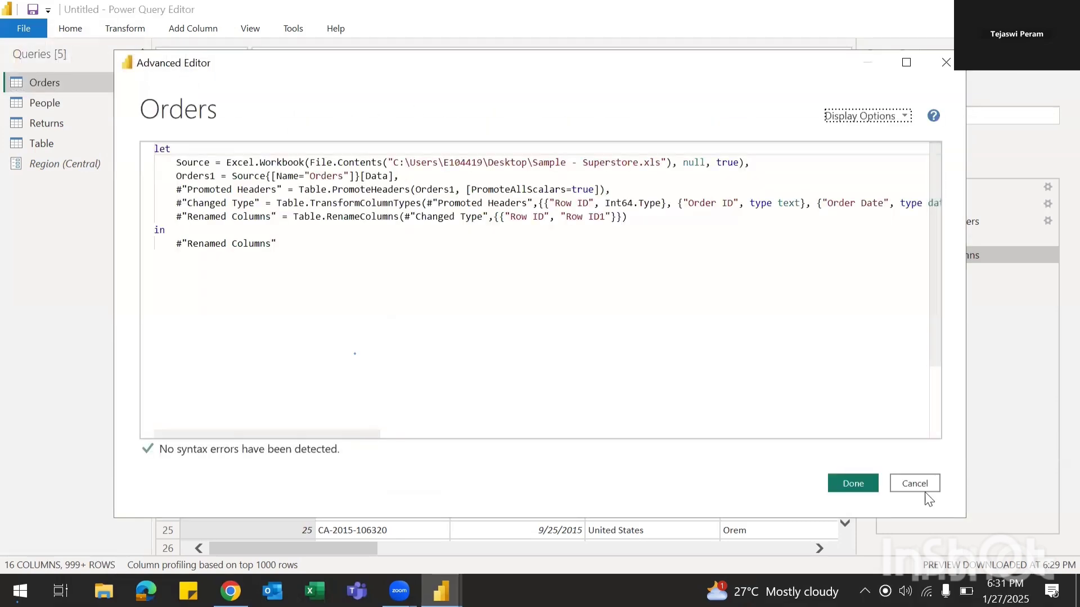
{"action": "left_click", "coordinate": [925, 487]}
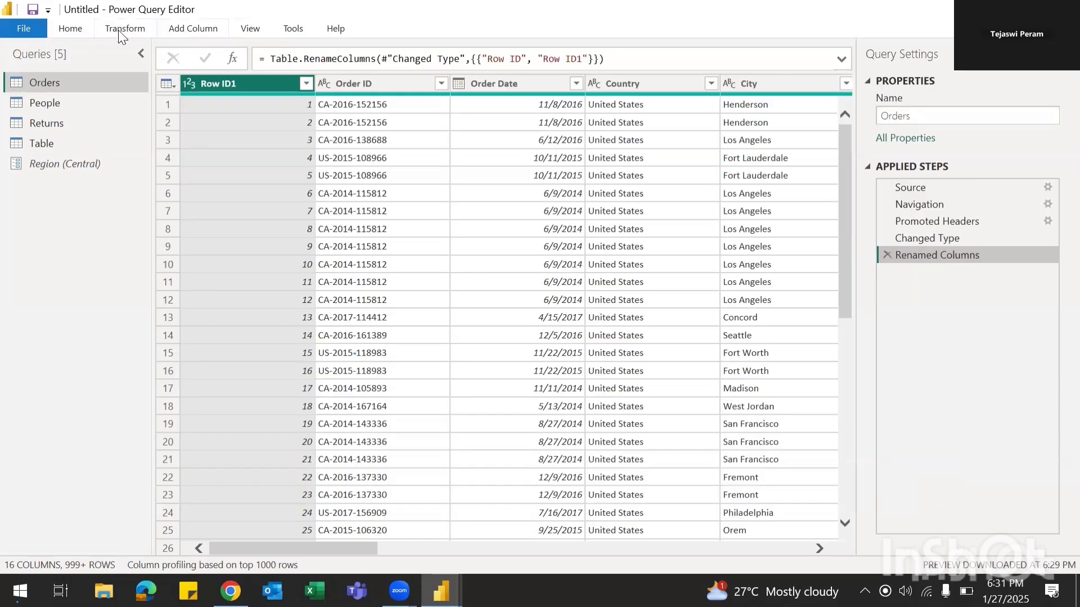
{"action": "left_click", "coordinate": [71, 30]}
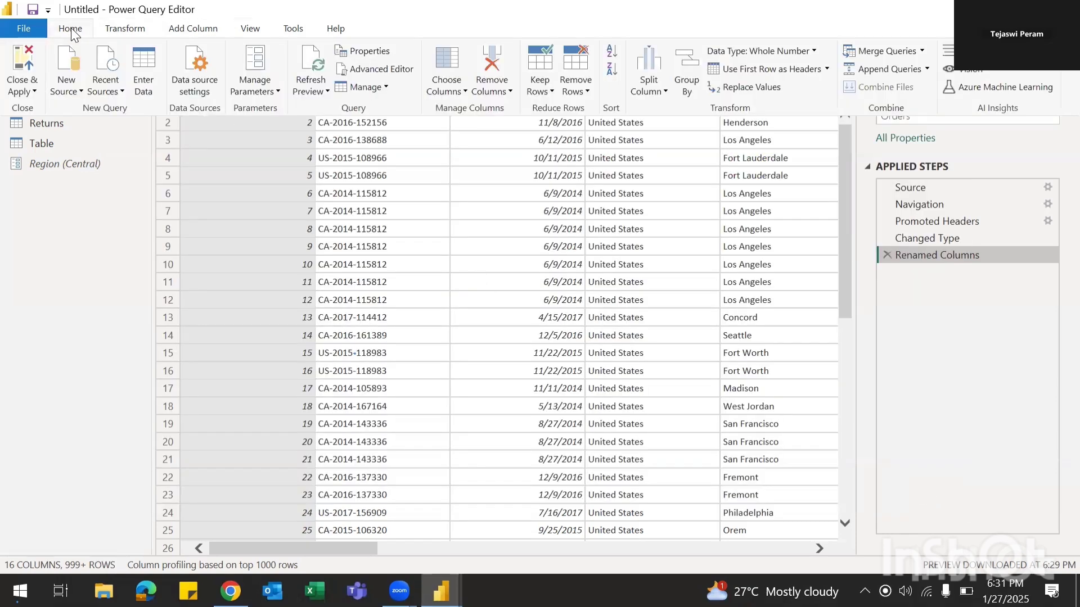
Step: Show the right-click context menu of the Orders query in the Queries pane
{"action": "left_click", "coordinate": [387, 88]}
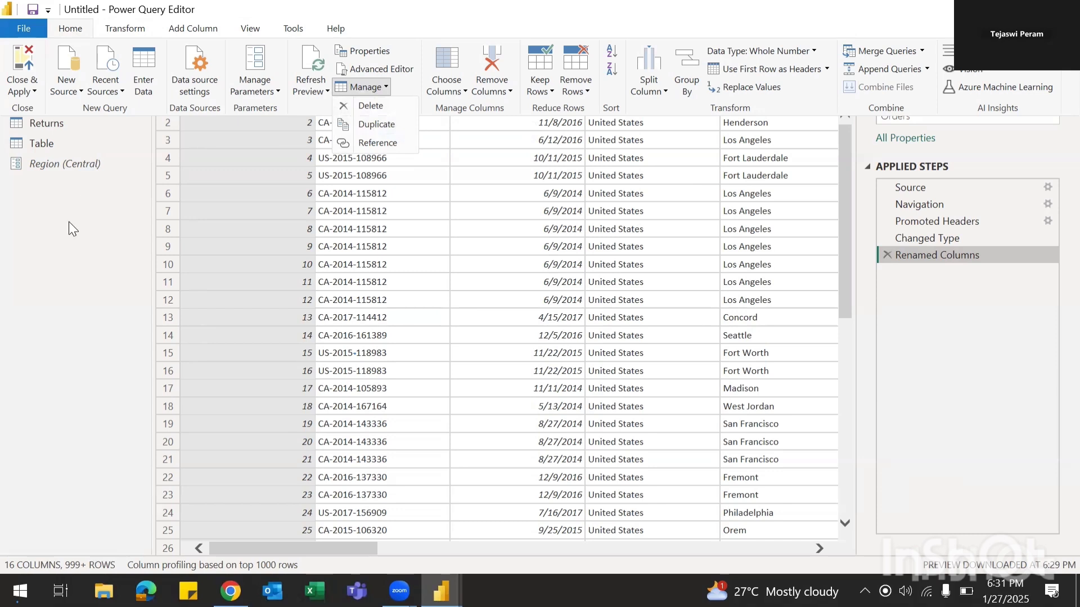
{"action": "left_click", "coordinate": [36, 246]}
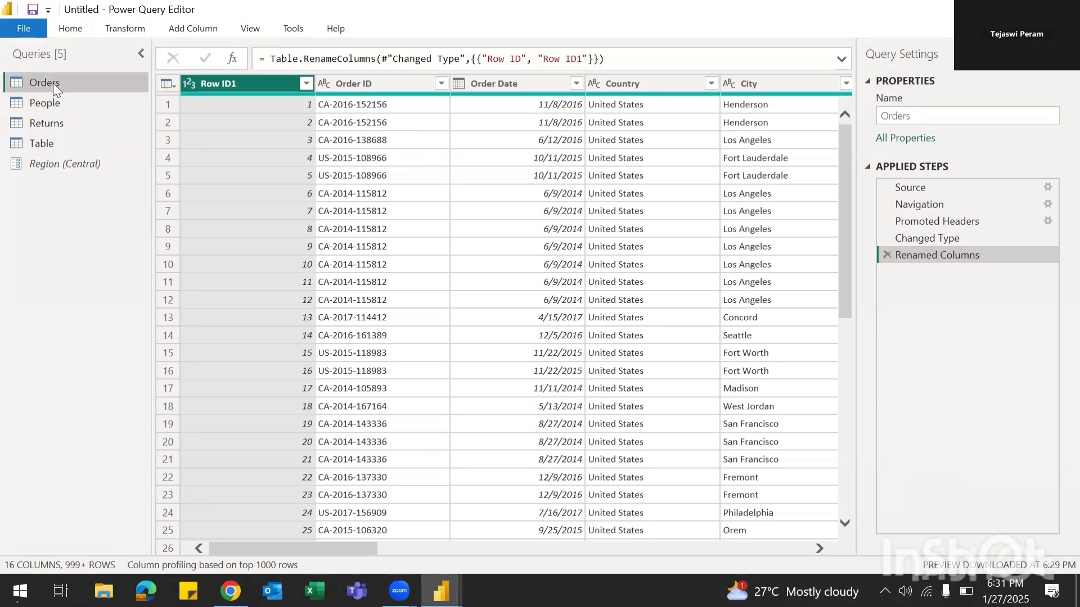
{"action": "right_click", "coordinate": [248, 6]}
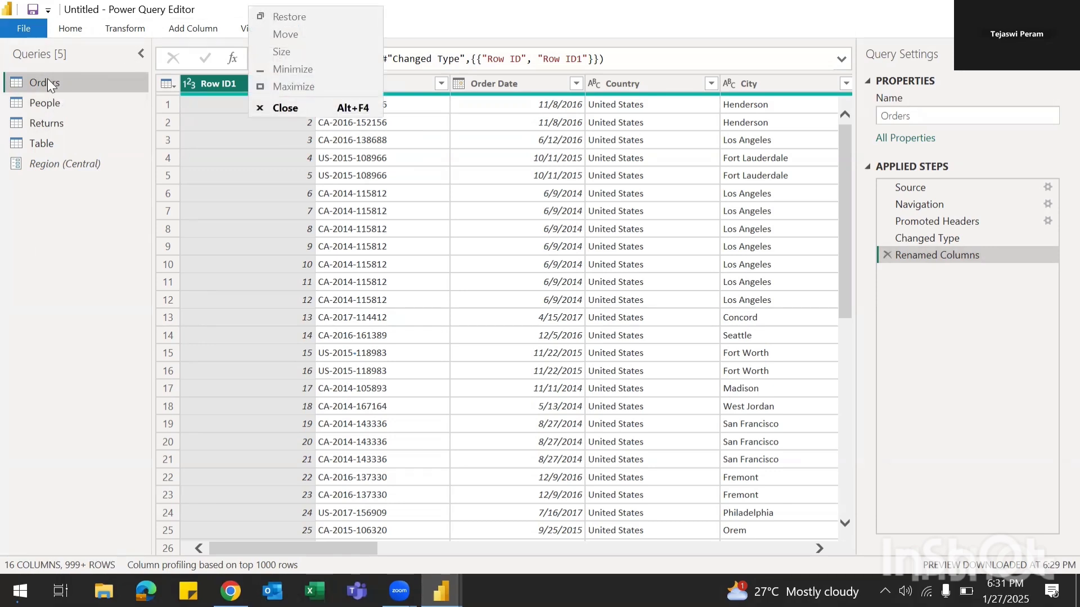
{"action": "key", "text": "Escape"}
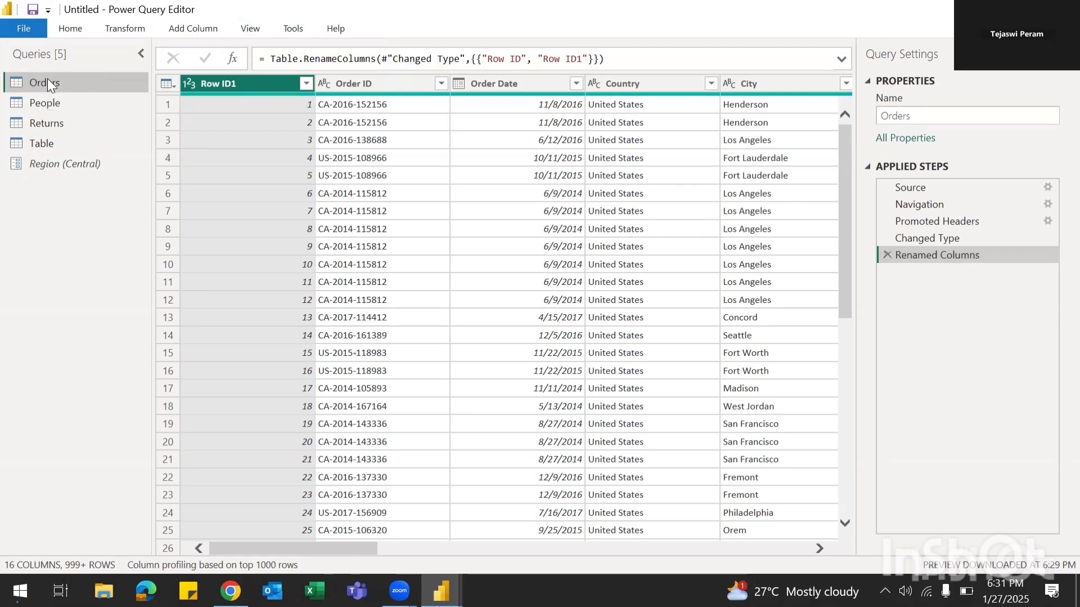
{"action": "left_click", "coordinate": [4, 6]}
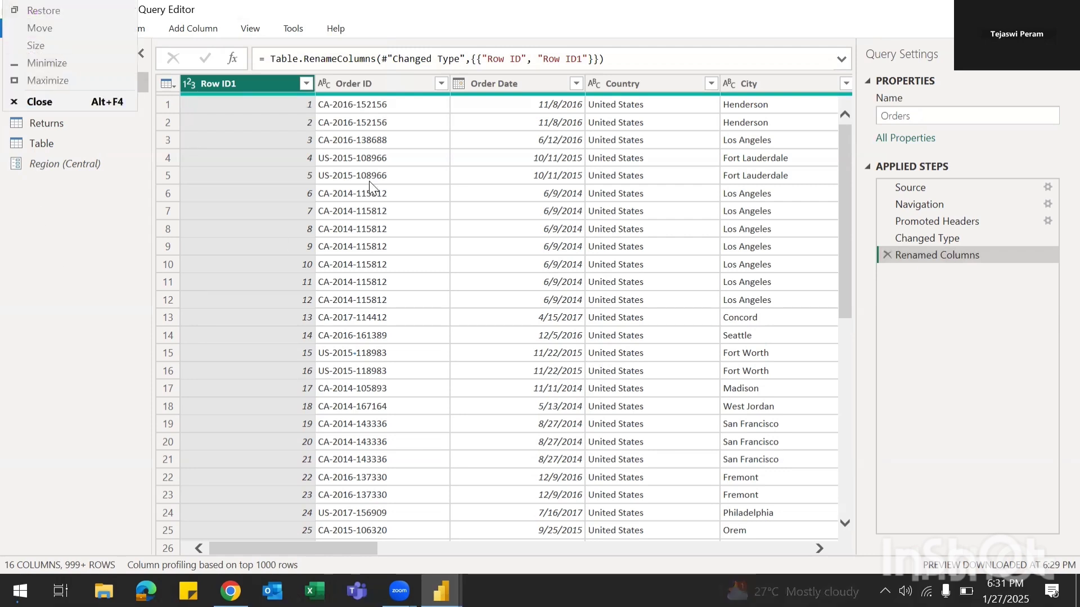
{"action": "left_click", "coordinate": [536, 10]}
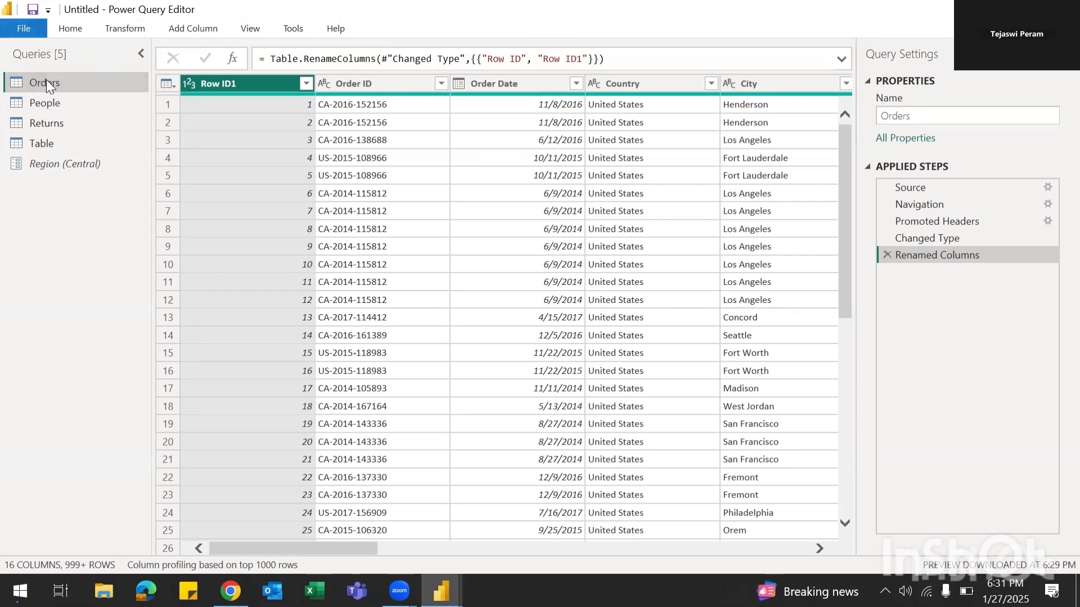
{"action": "right_click", "coordinate": [324, 2]}
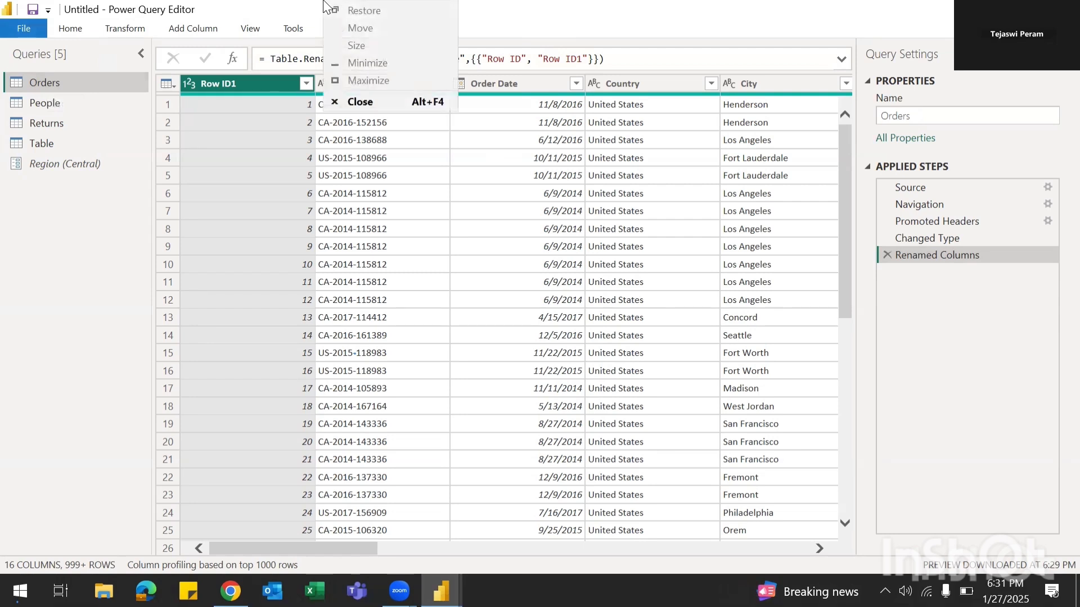
{"action": "left_click", "coordinate": [55, 76]}
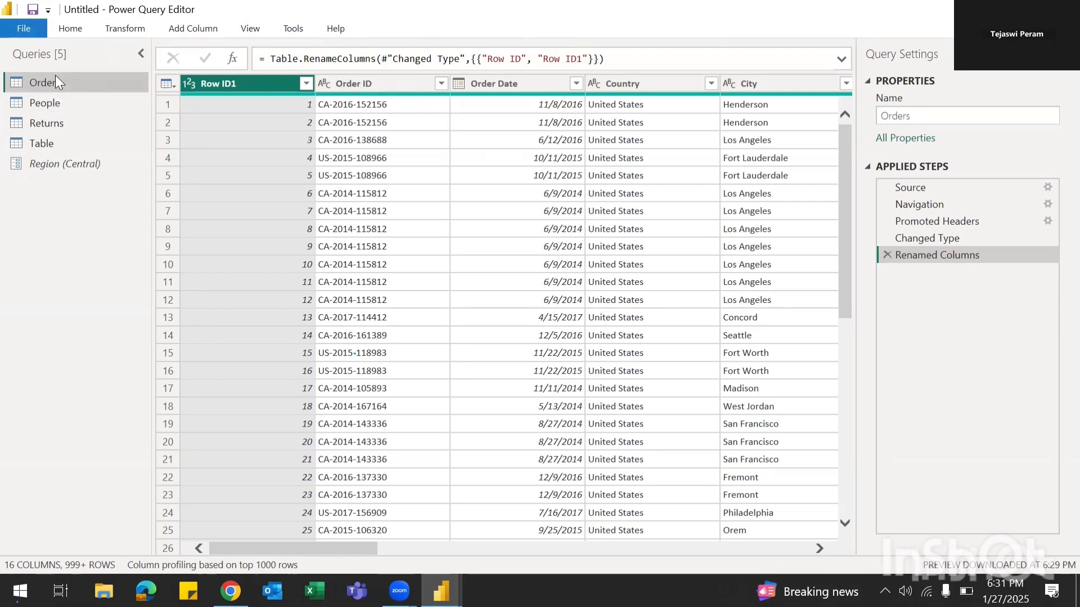
{"action": "right_click", "coordinate": [55, 75]}
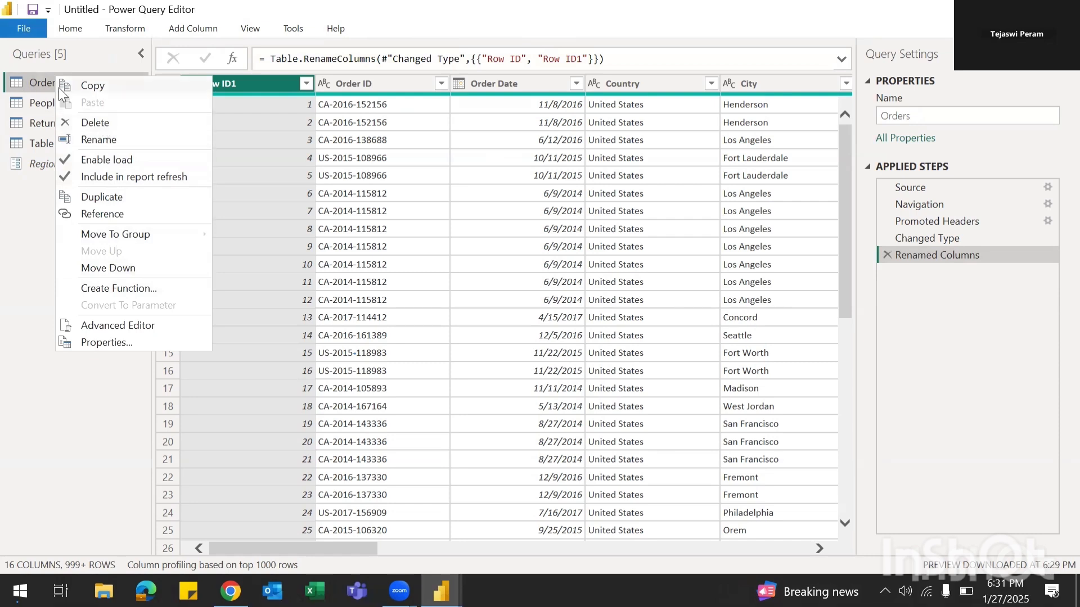
Step: Duplicate the Orders query, add a query referencing People, and select Orders (2)
{"action": "left_click", "coordinate": [106, 194]}
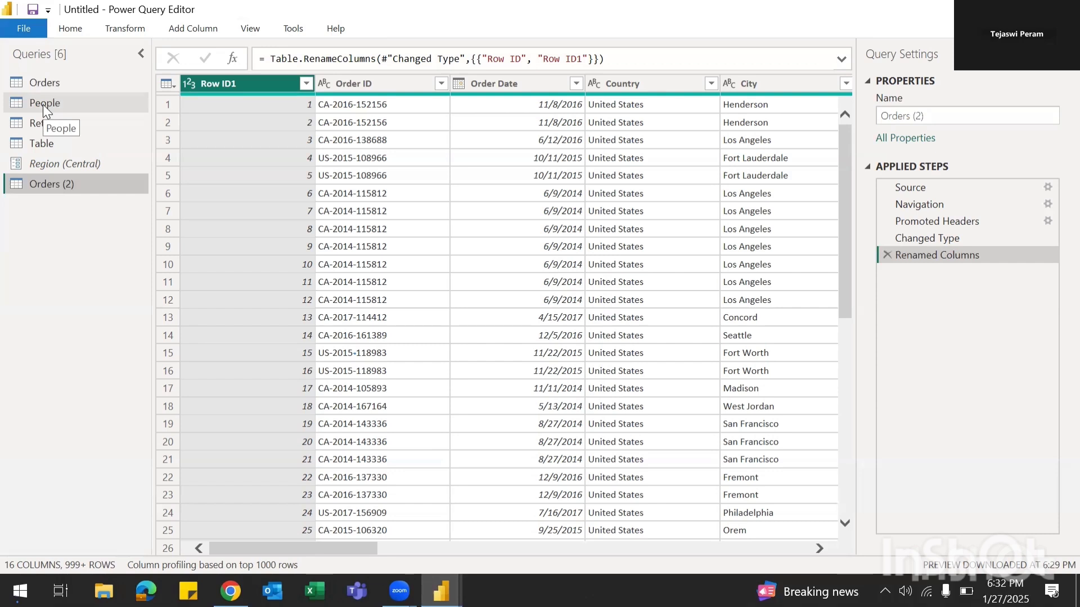
{"action": "right_click", "coordinate": [43, 103]}
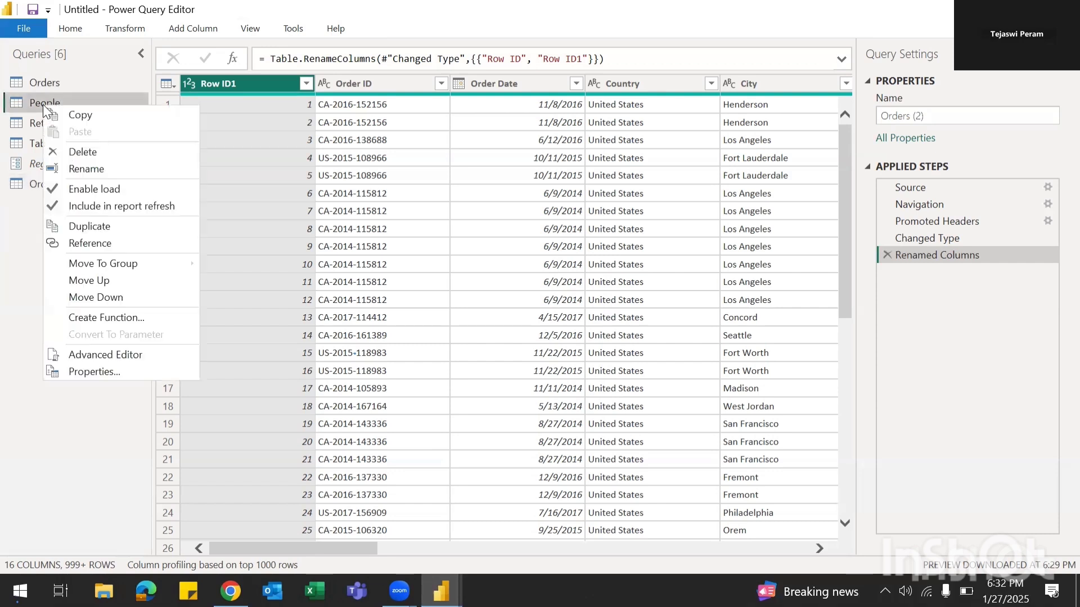
{"action": "left_click", "coordinate": [88, 243]}
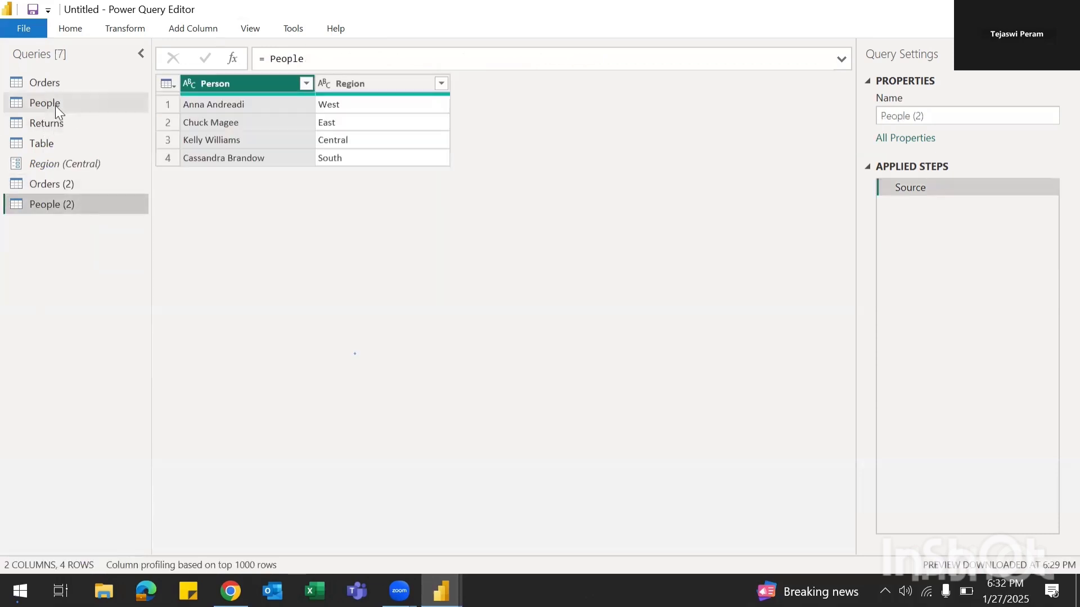
{"action": "left_click", "coordinate": [48, 183]}
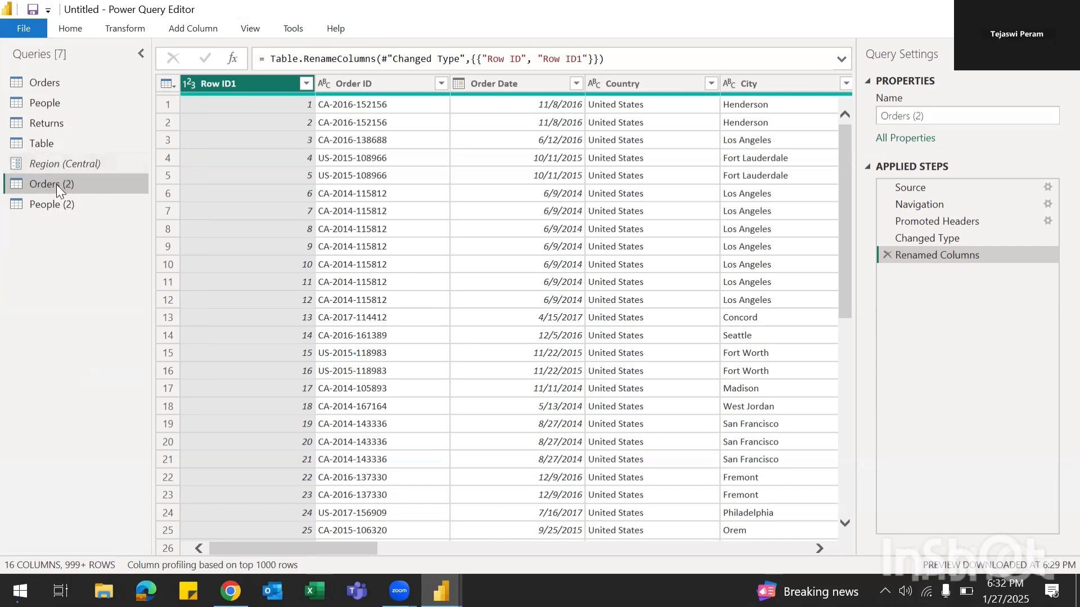
Step: Rename the Orders (2) query to Orders Dup
{"action": "double_click", "coordinate": [56, 185]}
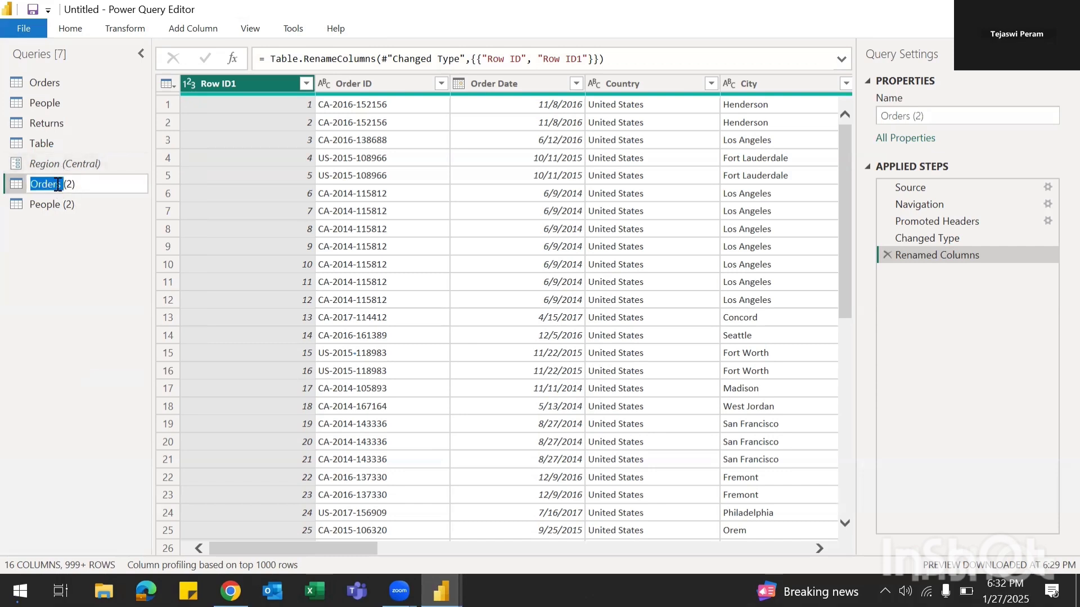
{"action": "key", "text": "End"}
{"action": "key", "text": "BackSpace"}
{"action": "key", "text": "BackSpace"}
{"action": "key", "text": "BackSpace"}
{"action": "key", "text": "BackSpace"}
{"action": "type", "text": "Dup"}
Step: Rename the People (2) query to People Ref
{"action": "double_click", "coordinate": [62, 206]}
{"action": "left_click", "coordinate": [105, 204]}
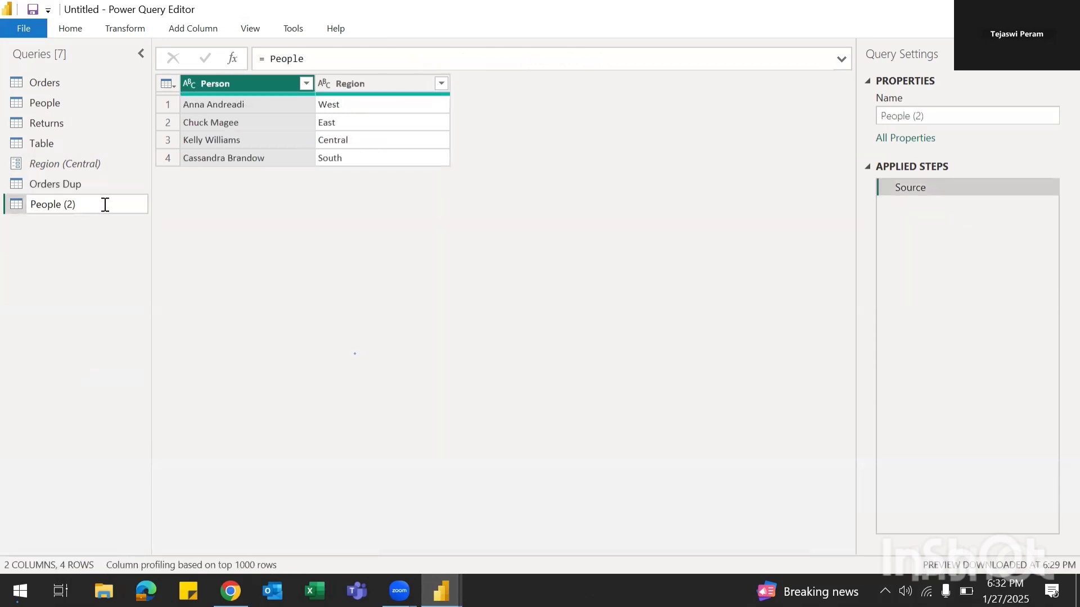
{"action": "key", "text": "BackSpace"}
{"action": "key", "text": "BackSpace"}
{"action": "key", "text": "BackSpace"}
{"action": "type", "text": "Ref"}
{"action": "key", "text": "Return"}
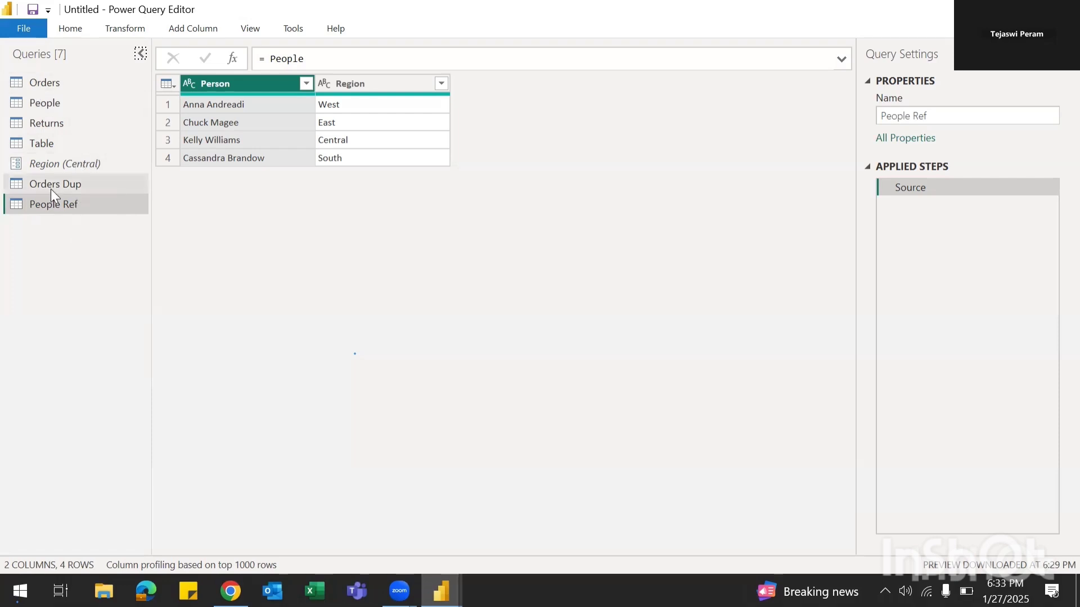
Step: Remove the Row ID1 column from the Orders query
{"action": "left_click", "coordinate": [48, 83]}
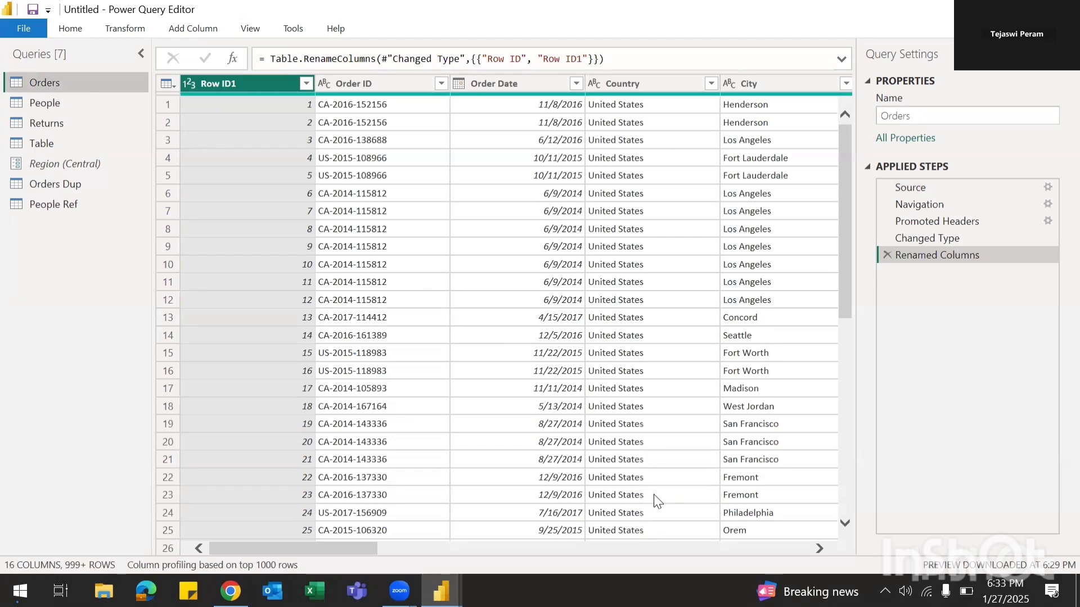
{"action": "right_click", "coordinate": [262, 84]}
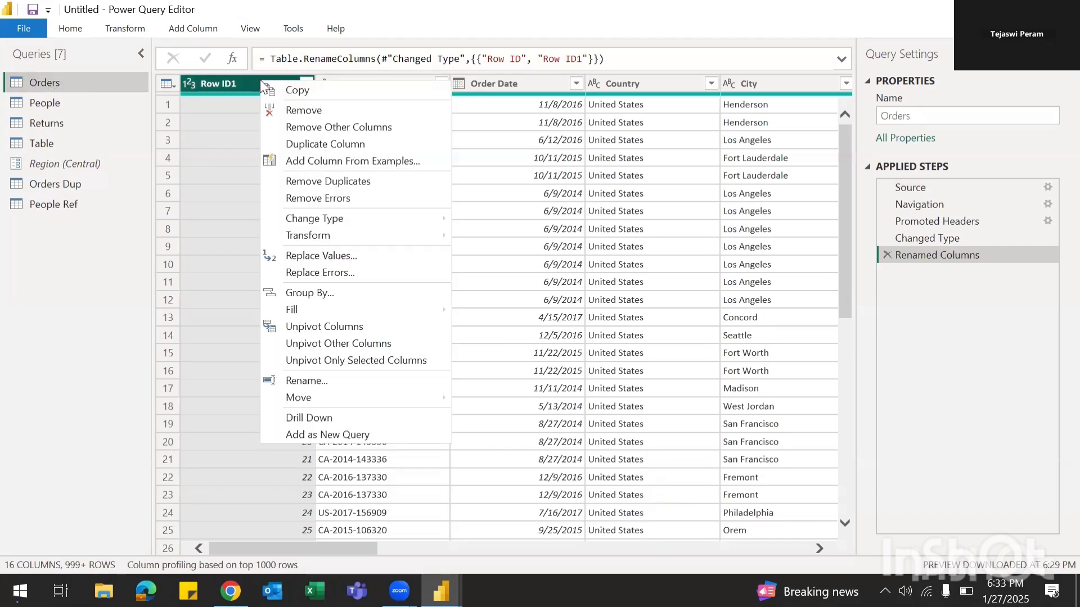
{"action": "left_click", "coordinate": [303, 112]}
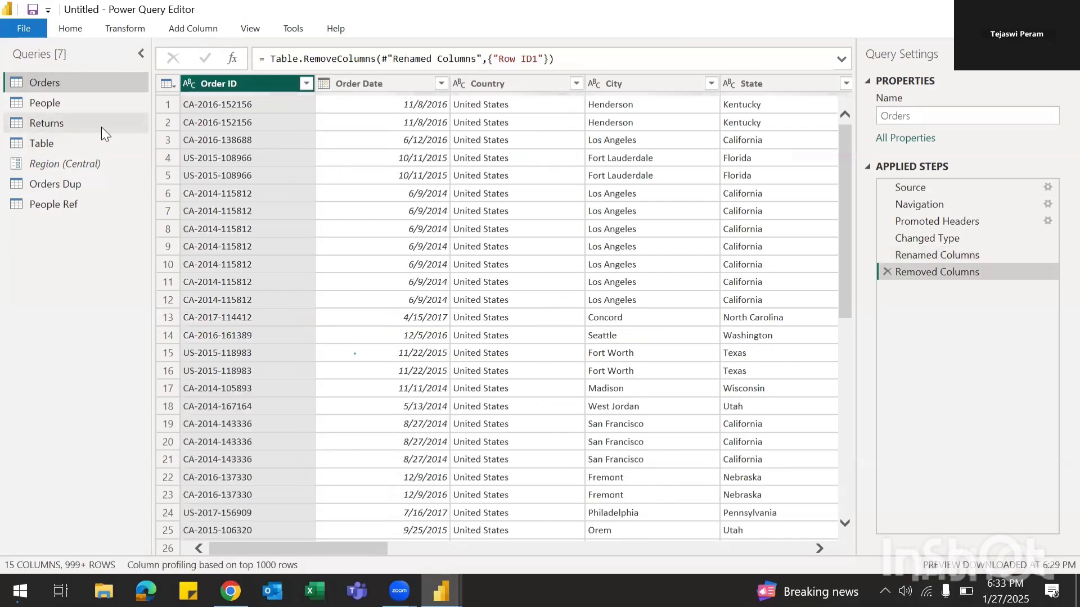
Step: Check Orders Dup still has Row ID1, then select People's Region column
{"action": "left_click", "coordinate": [65, 183]}
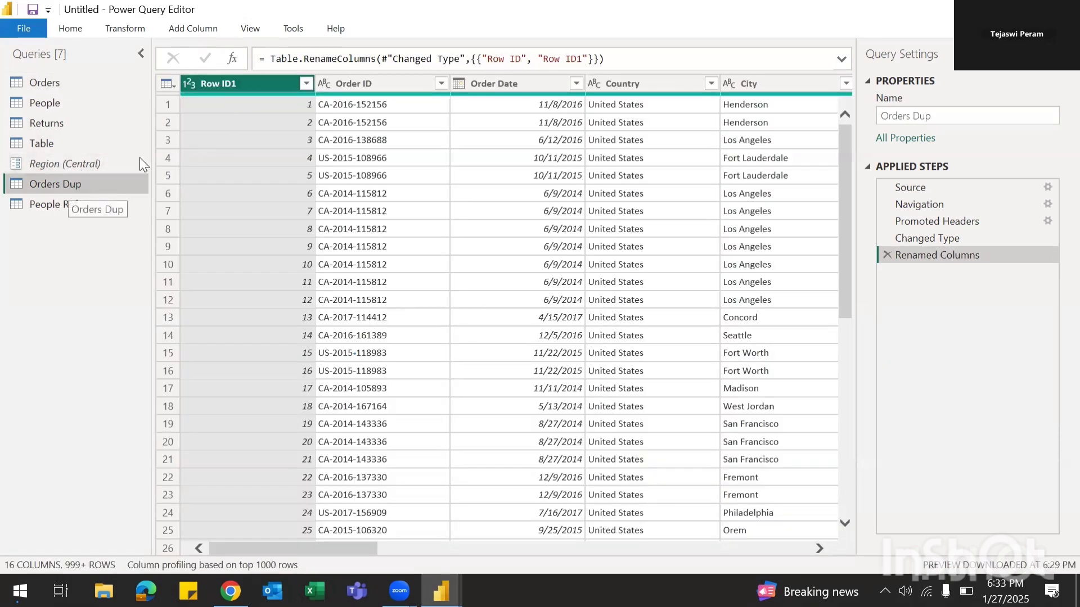
{"action": "left_click", "coordinate": [59, 105]}
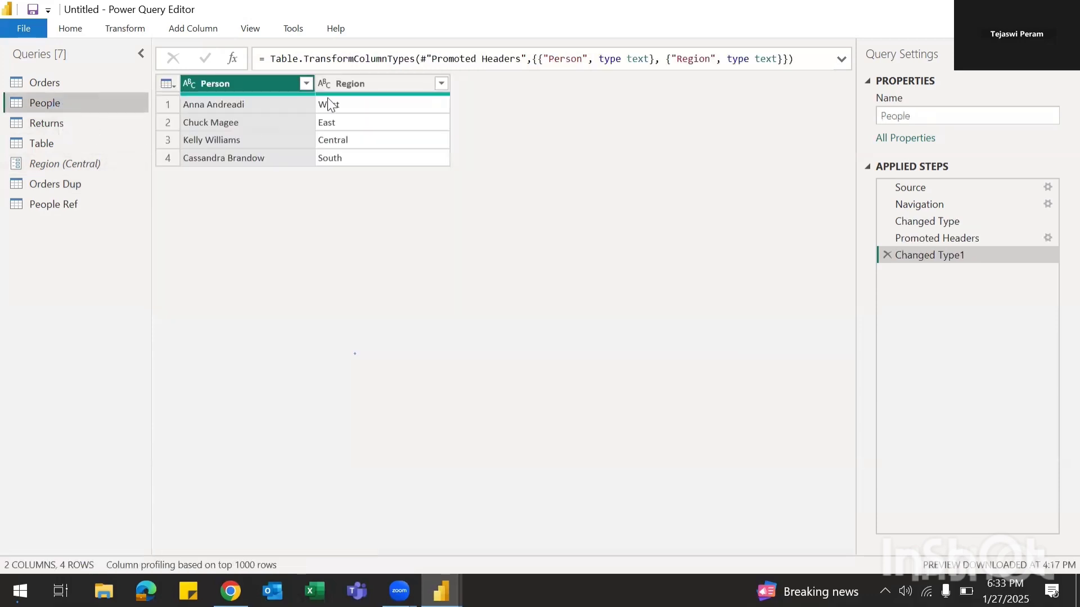
{"action": "left_click", "coordinate": [356, 84]}
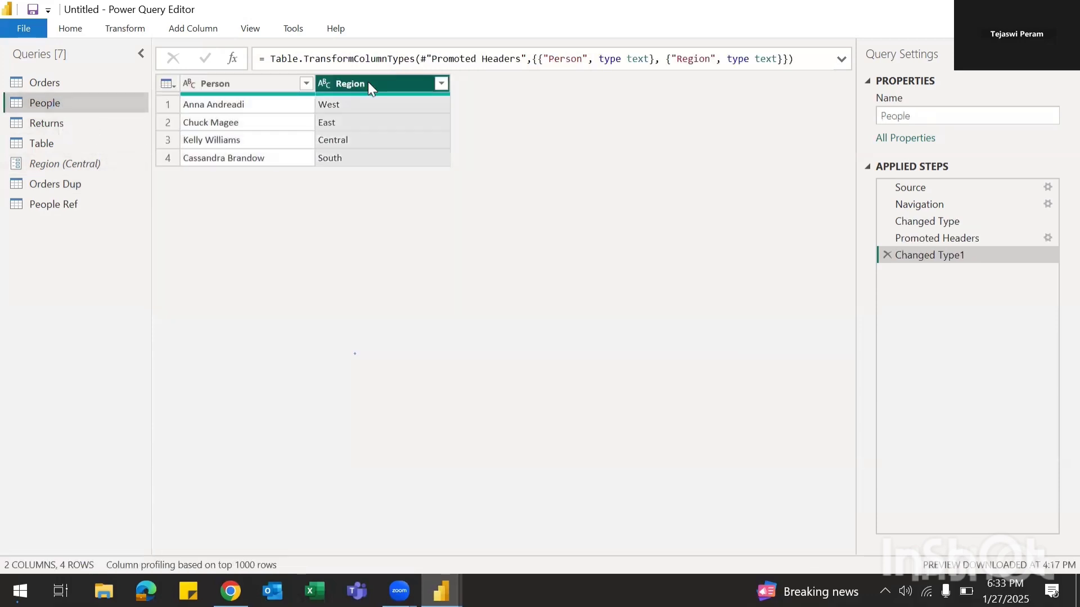
Step: Rename People's Region column to Region Information
{"action": "left_click", "coordinate": [361, 109]}
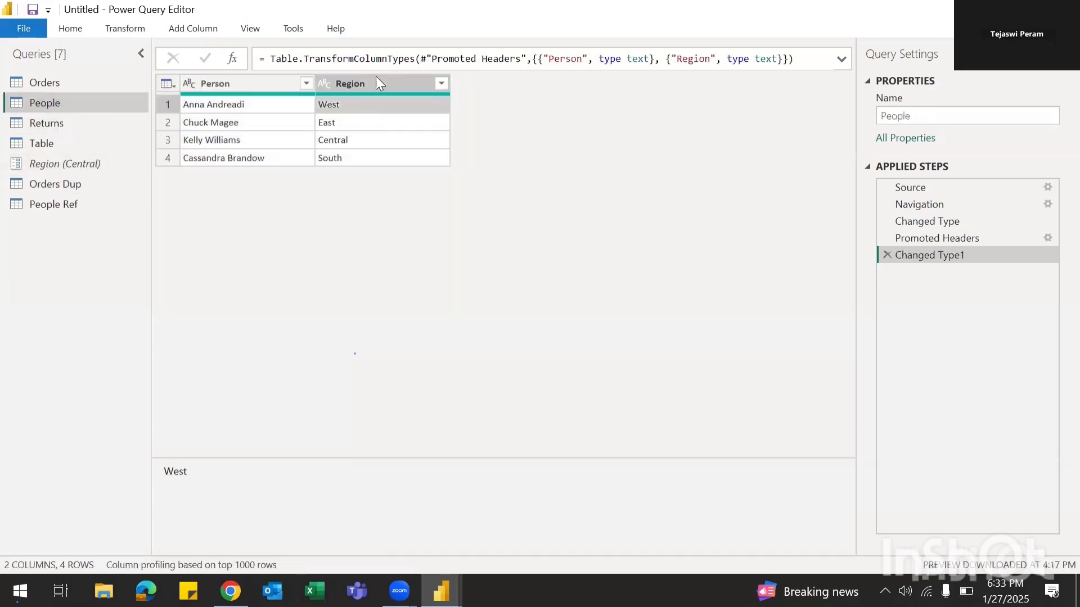
{"action": "double_click", "coordinate": [361, 82]}
{"action": "left_click", "coordinate": [363, 83]}
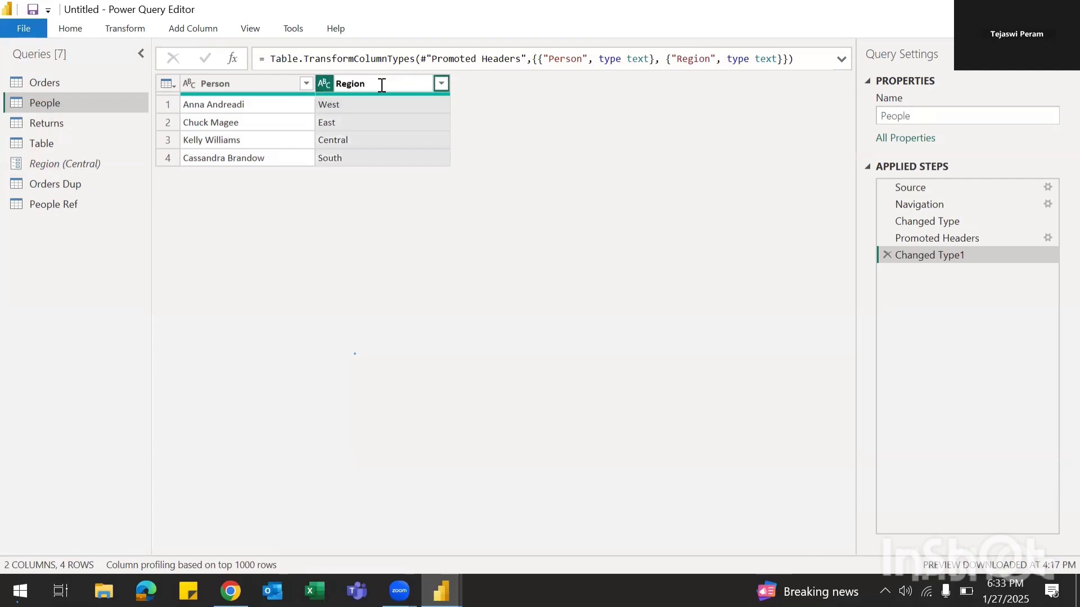
{"action": "type", "text": "Information"}
{"action": "key", "text": "Return"}
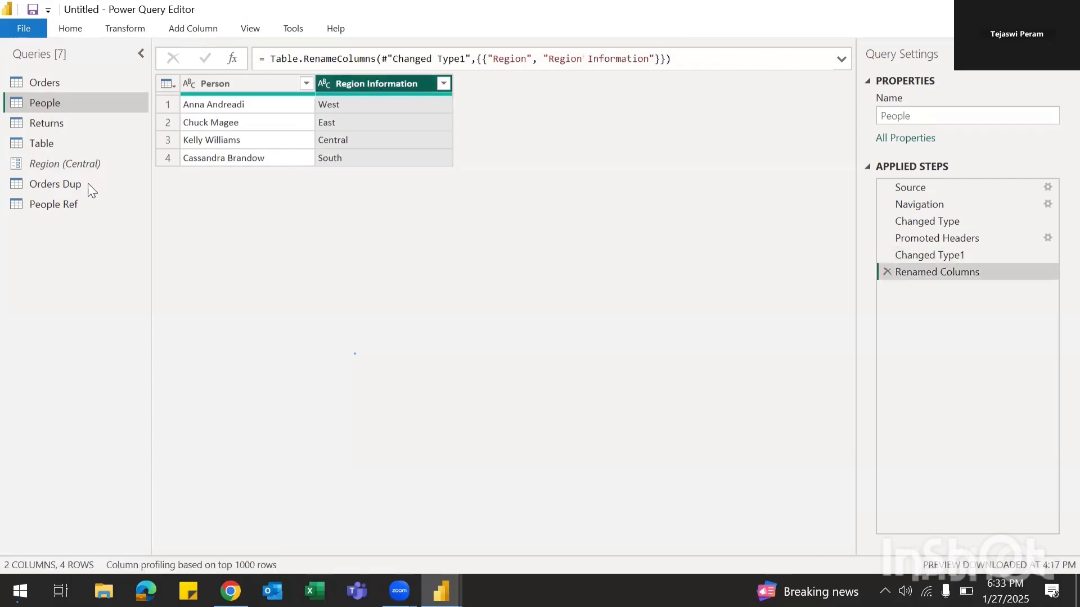
Step: Check People Ref and Orders Dup, then view Orders before its Row ID1 removal step
{"action": "left_click", "coordinate": [62, 208]}
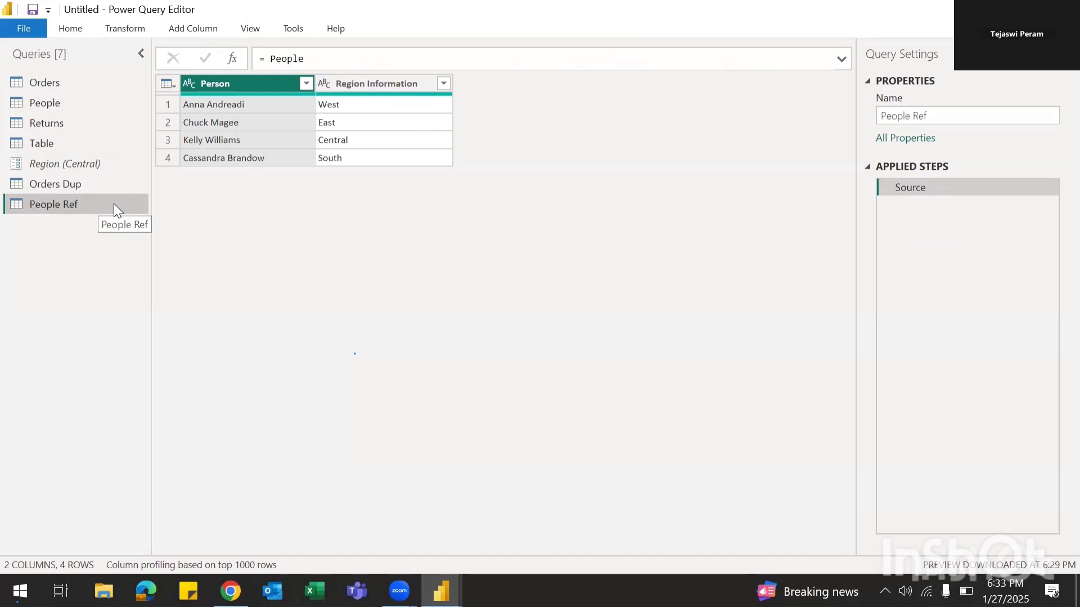
{"action": "left_click", "coordinate": [62, 182]}
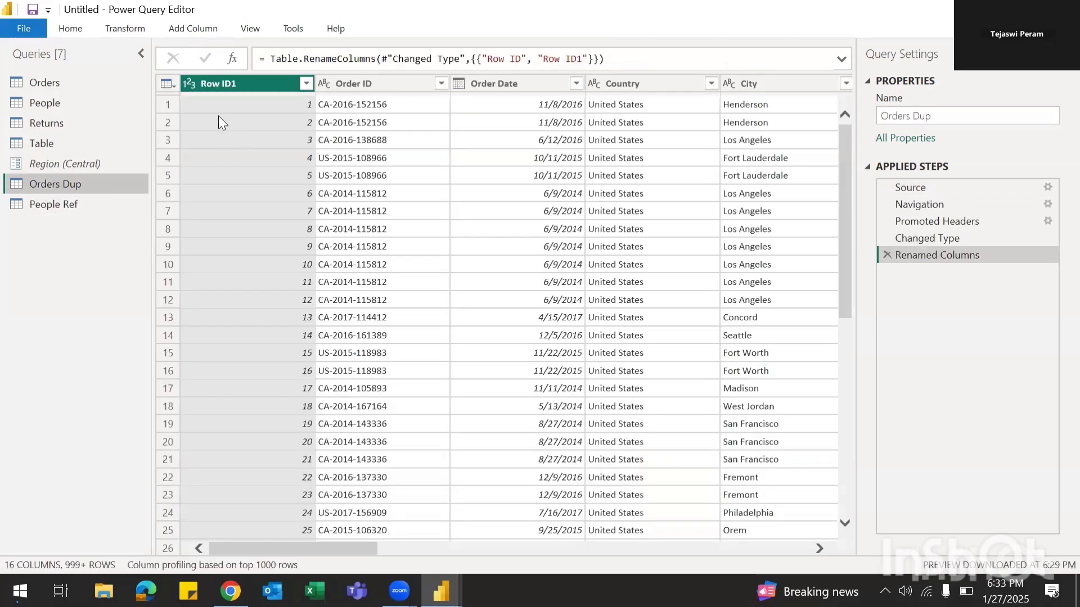
{"action": "left_click", "coordinate": [69, 207]}
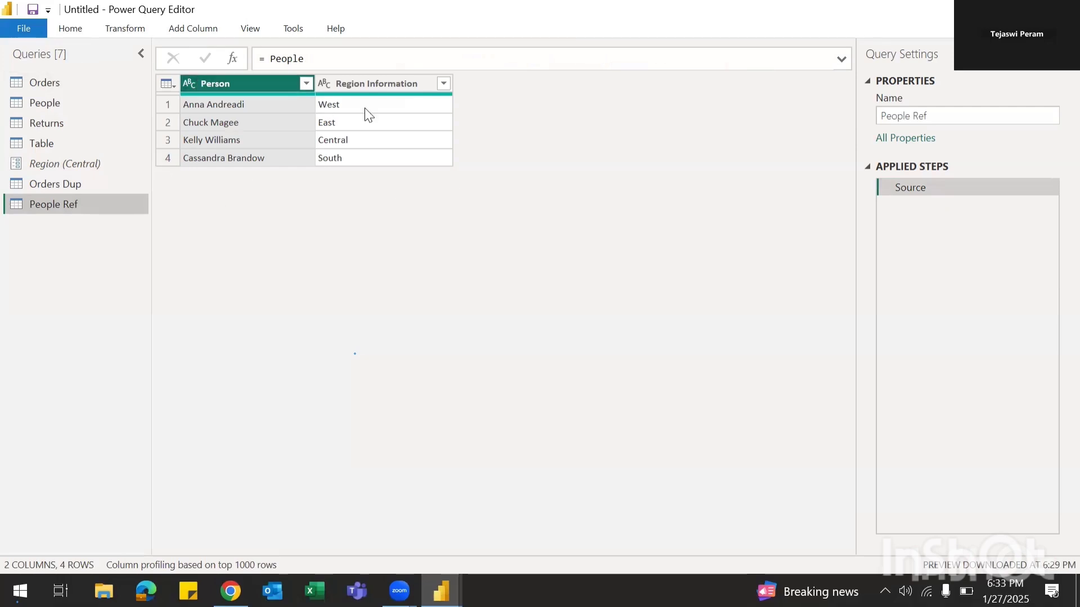
{"action": "left_click", "coordinate": [77, 31]}
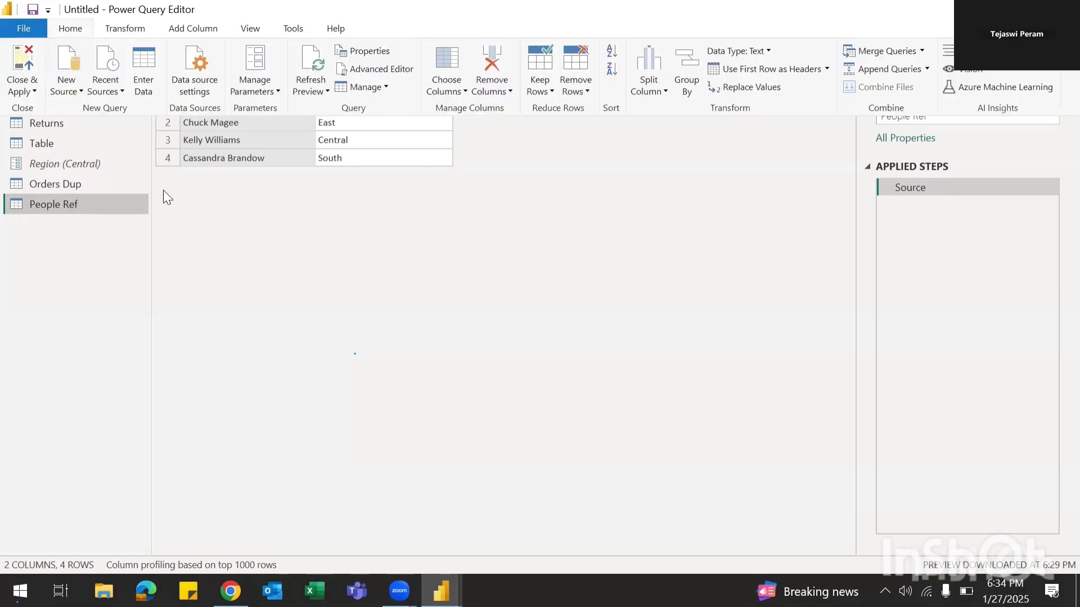
{"action": "left_click", "coordinate": [118, 313]}
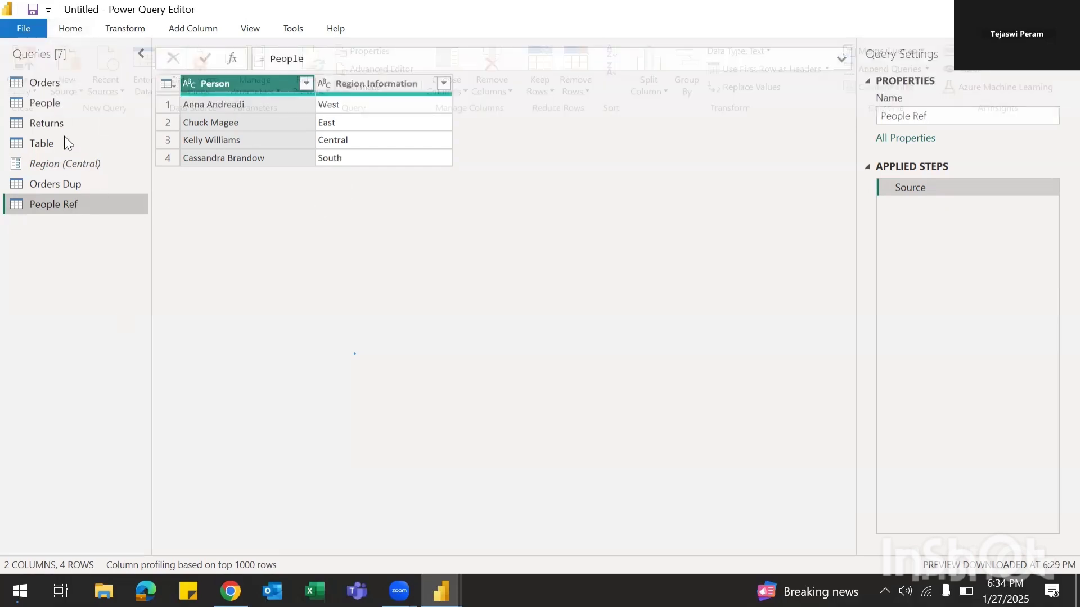
{"action": "left_click", "coordinate": [51, 83]}
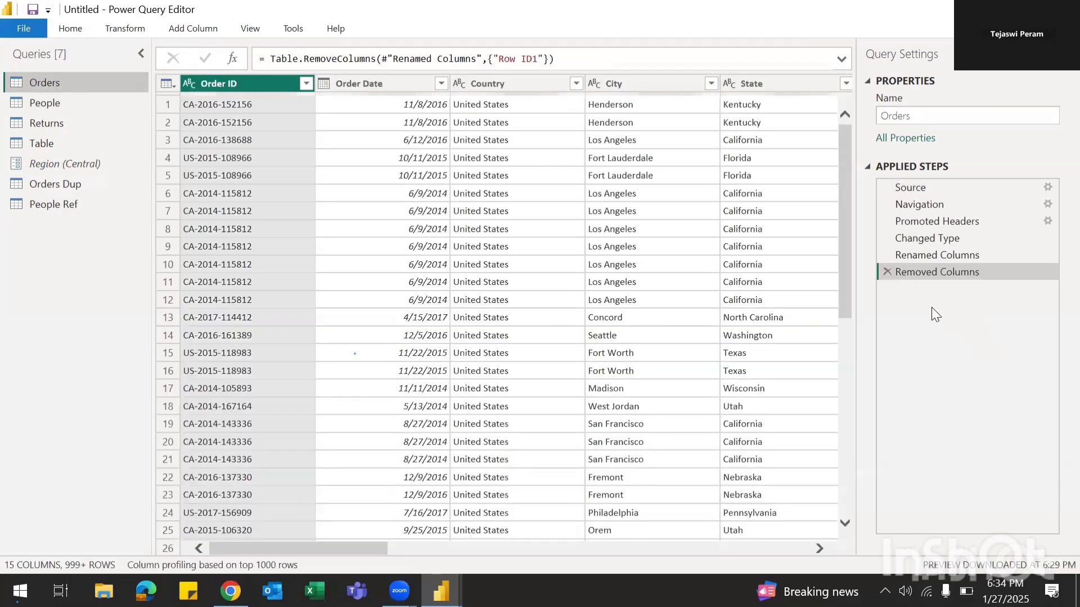
{"action": "left_click", "coordinate": [892, 260]}
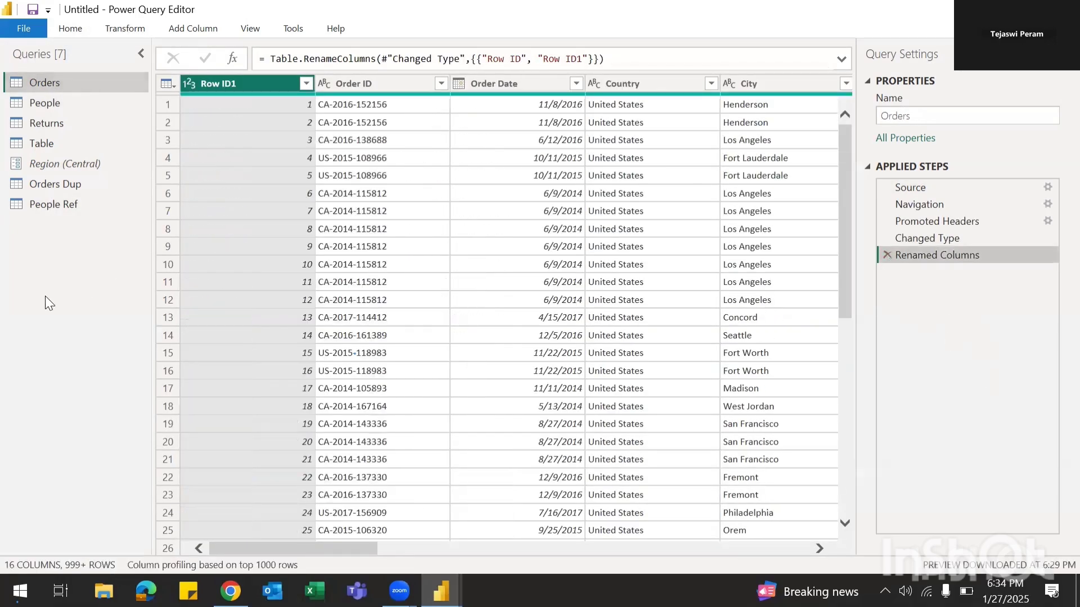
Step: Delete the Orders Dup query
{"action": "left_click", "coordinate": [71, 186]}
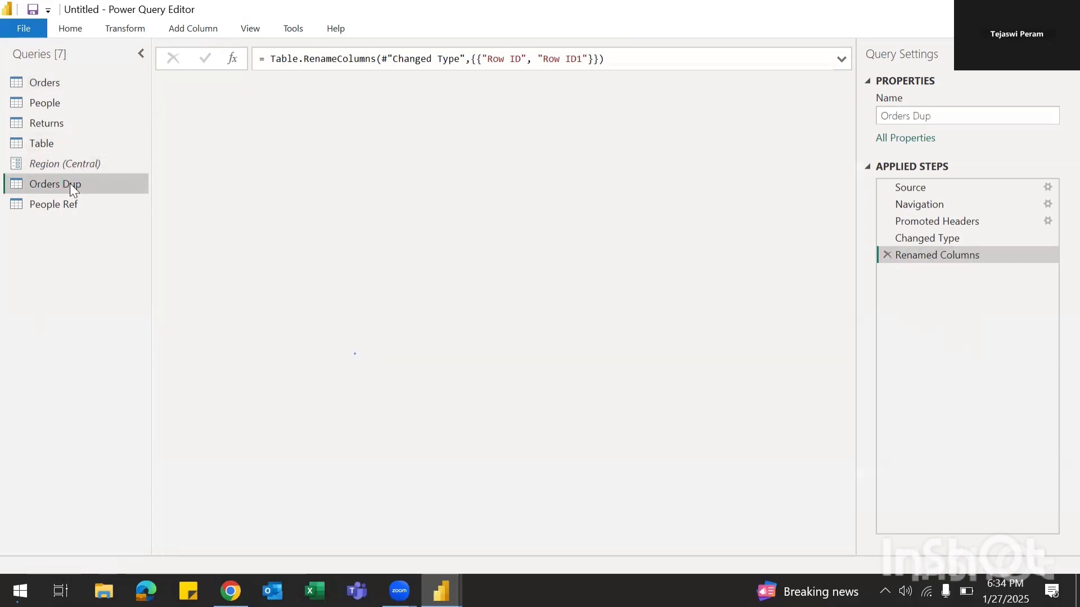
{"action": "right_click", "coordinate": [69, 184]}
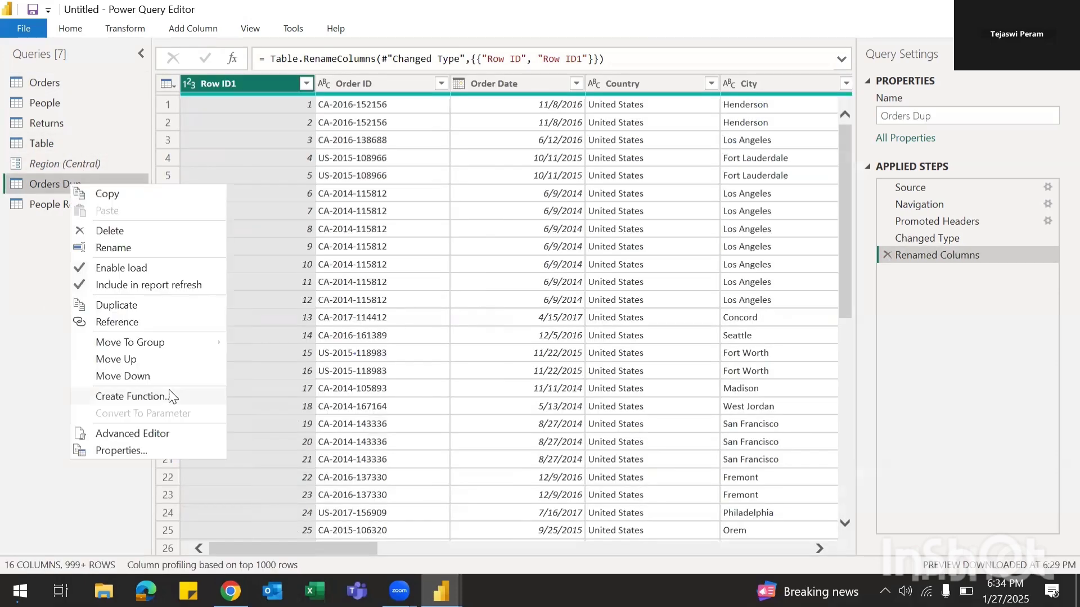
{"action": "left_click", "coordinate": [116, 233]}
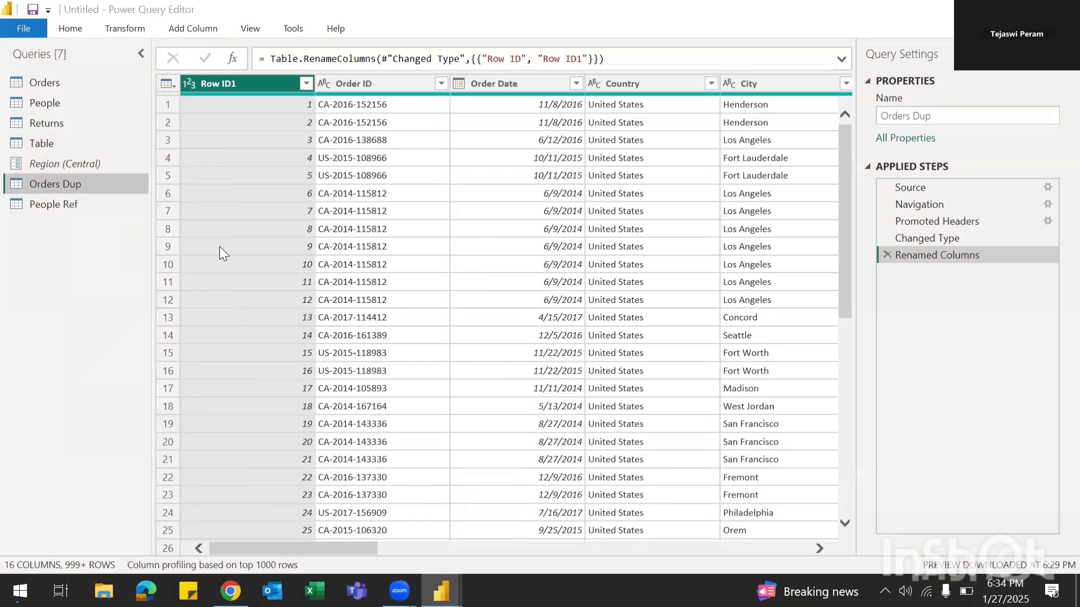
{"action": "left_click", "coordinate": [603, 321]}
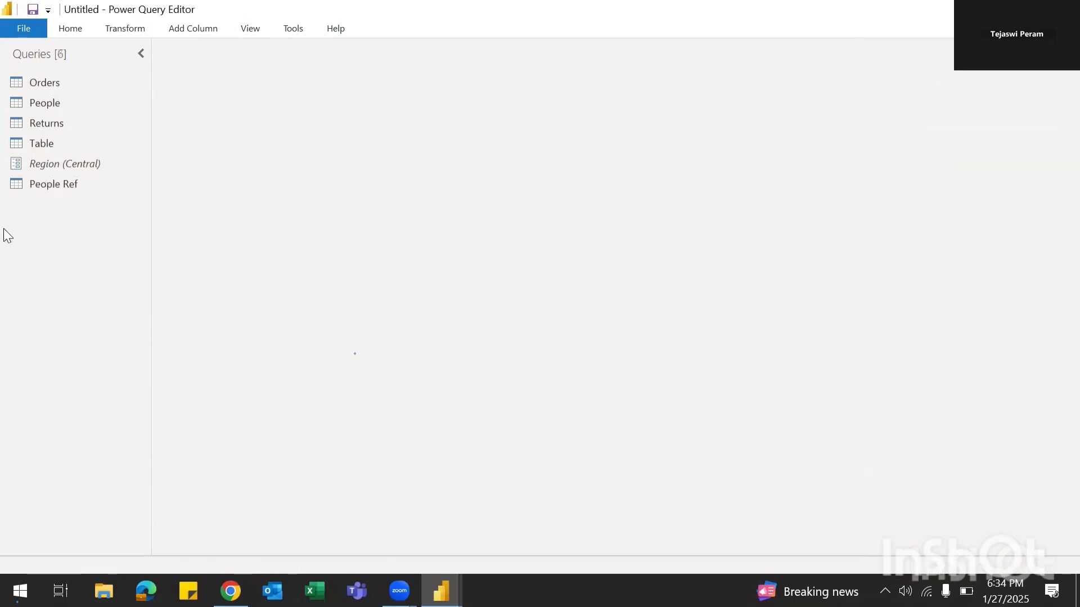
Step: Delete the People Ref query too, leaving five queries
{"action": "right_click", "coordinate": [54, 187]}
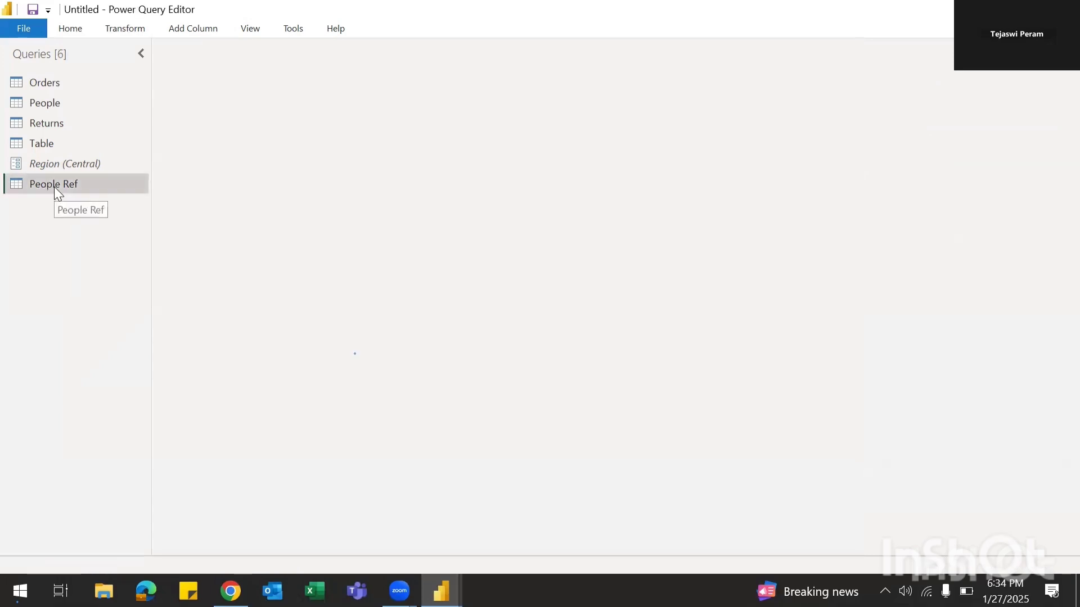
{"action": "left_click", "coordinate": [104, 234]}
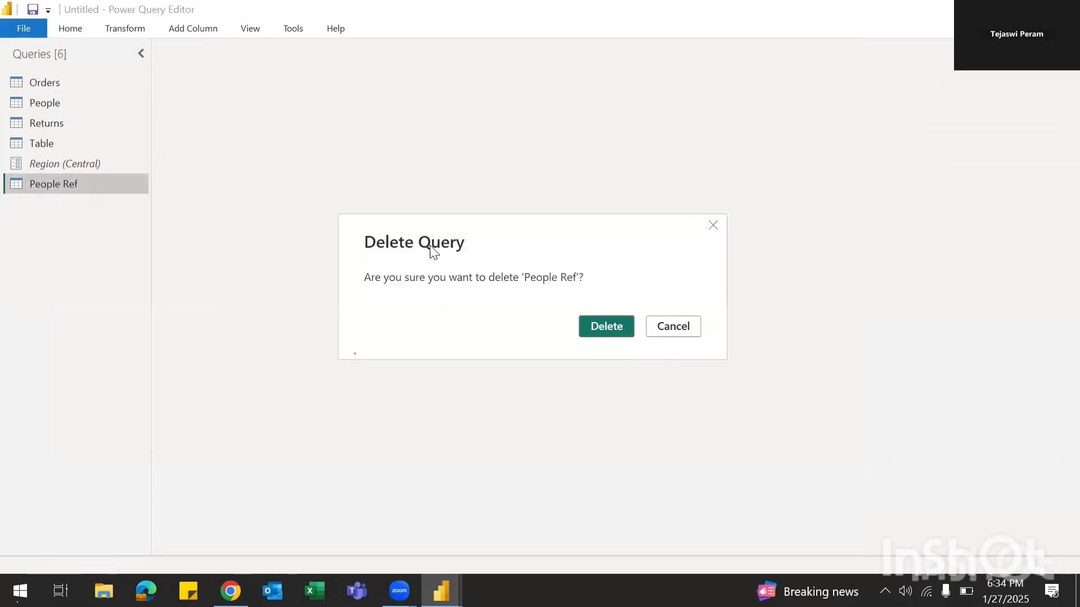
{"action": "left_click", "coordinate": [607, 327]}
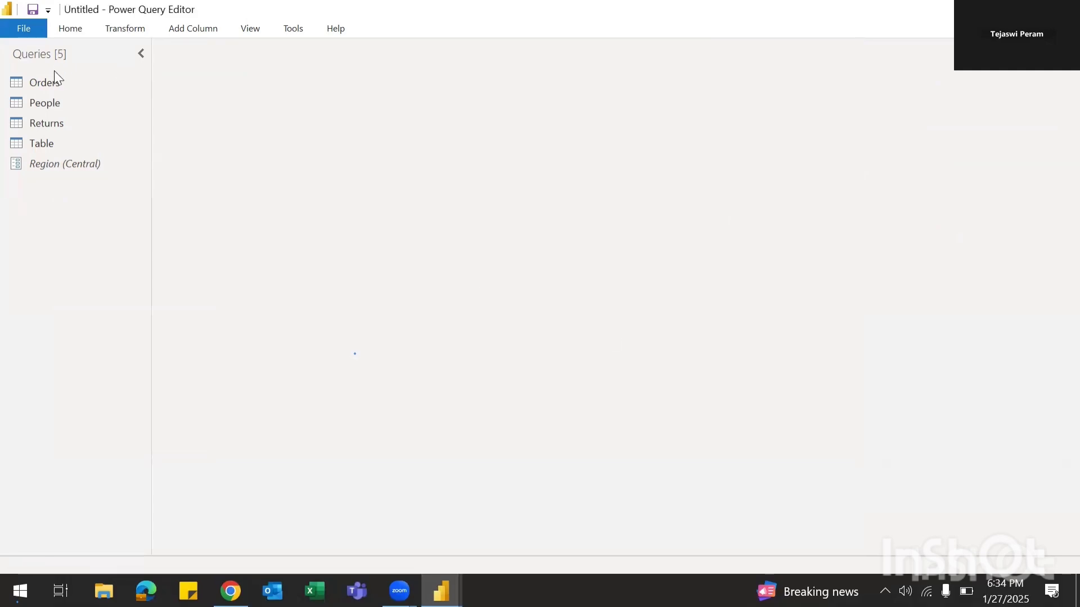
{"action": "left_click", "coordinate": [43, 96]}
{"action": "left_click", "coordinate": [46, 83]}
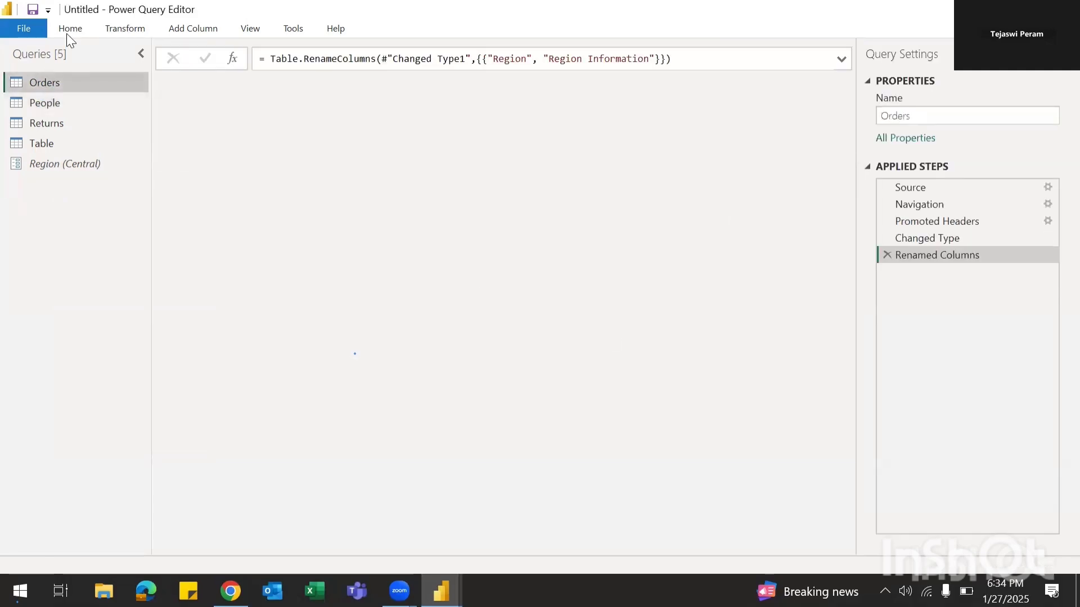
{"action": "left_click", "coordinate": [68, 31]}
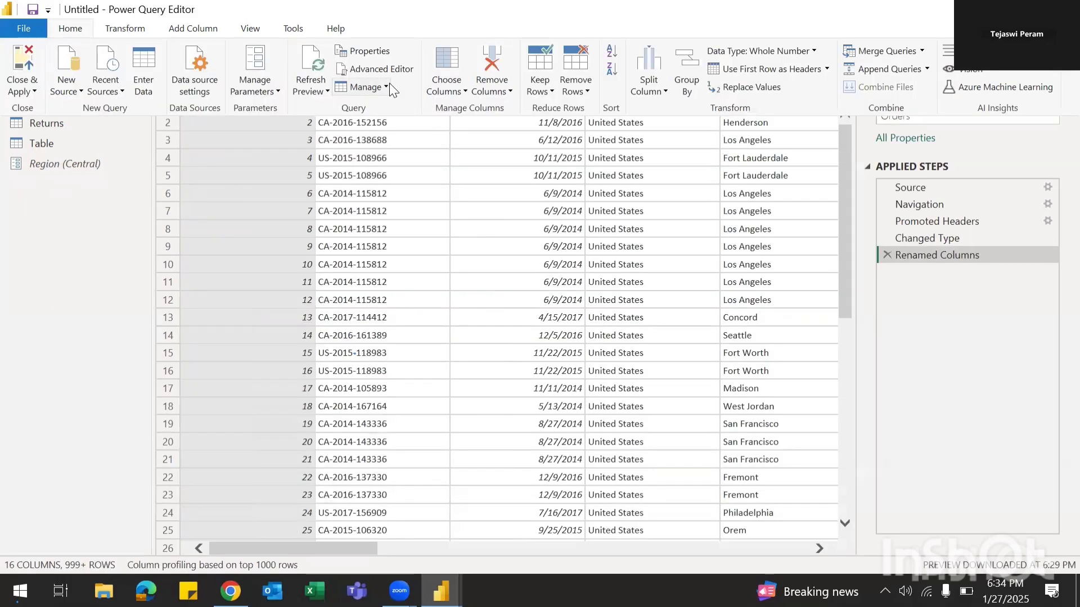
{"action": "left_click", "coordinate": [462, 90]}
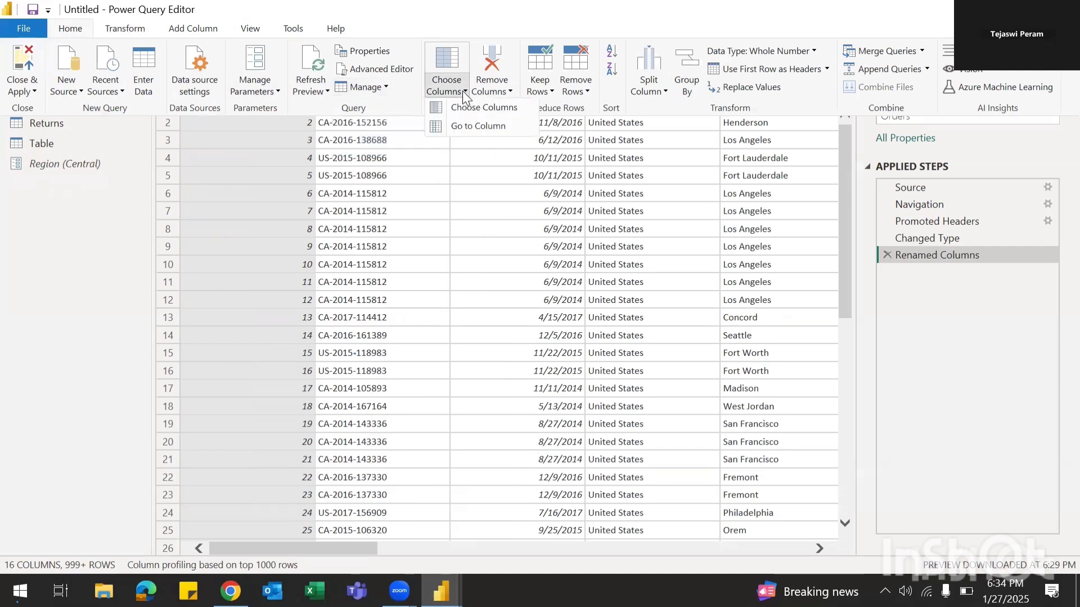
{"action": "left_click", "coordinate": [477, 109]}
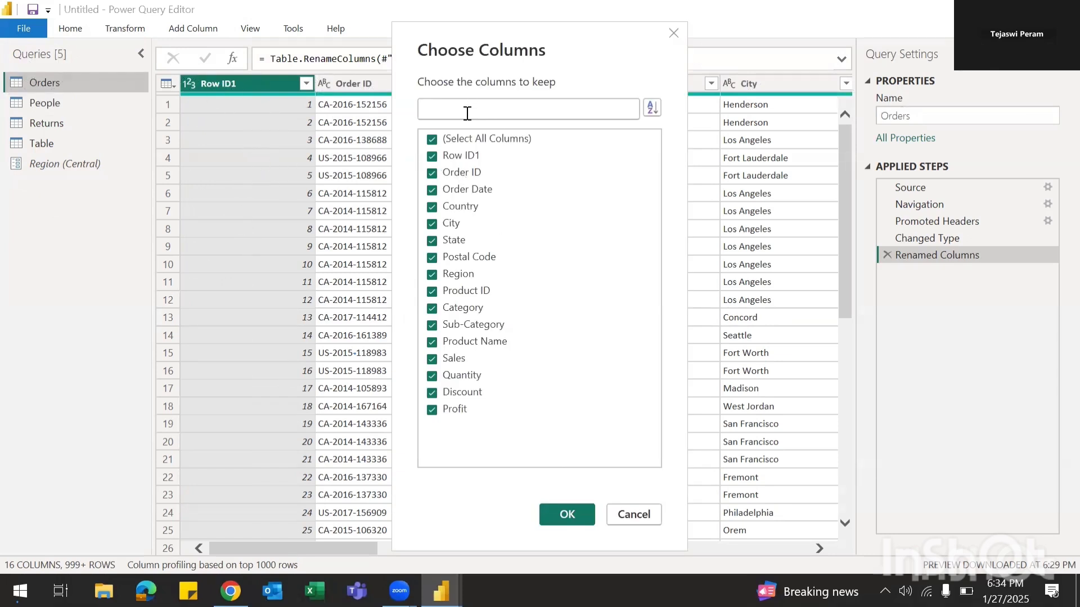
{"action": "left_click", "coordinate": [447, 138]}
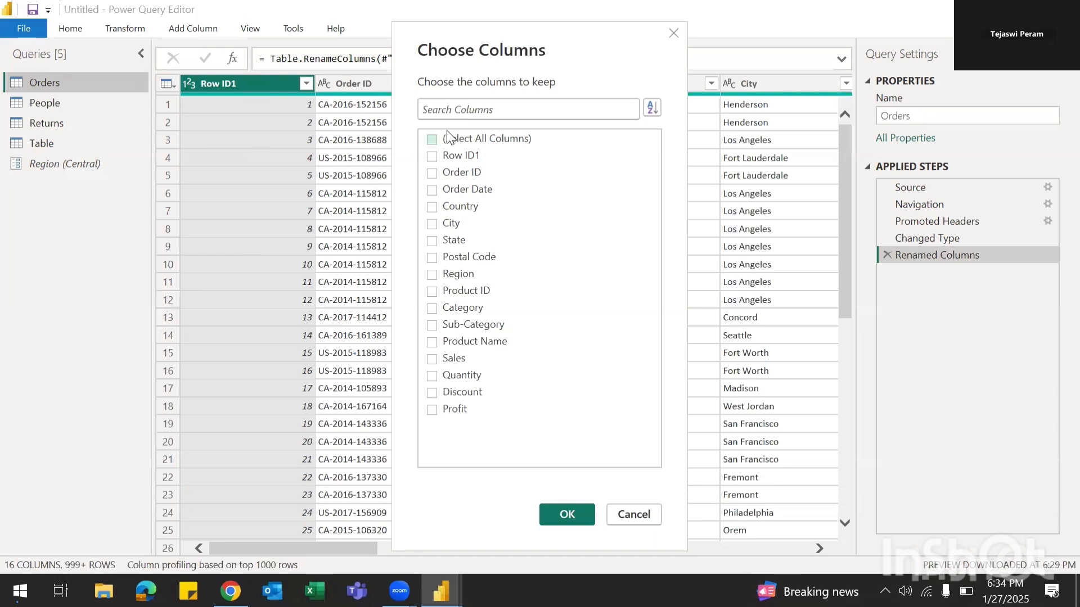
{"action": "left_click", "coordinate": [432, 155]}
{"action": "left_click_drag", "start_coordinate": [515, 32], "coordinate": [352, 33]}
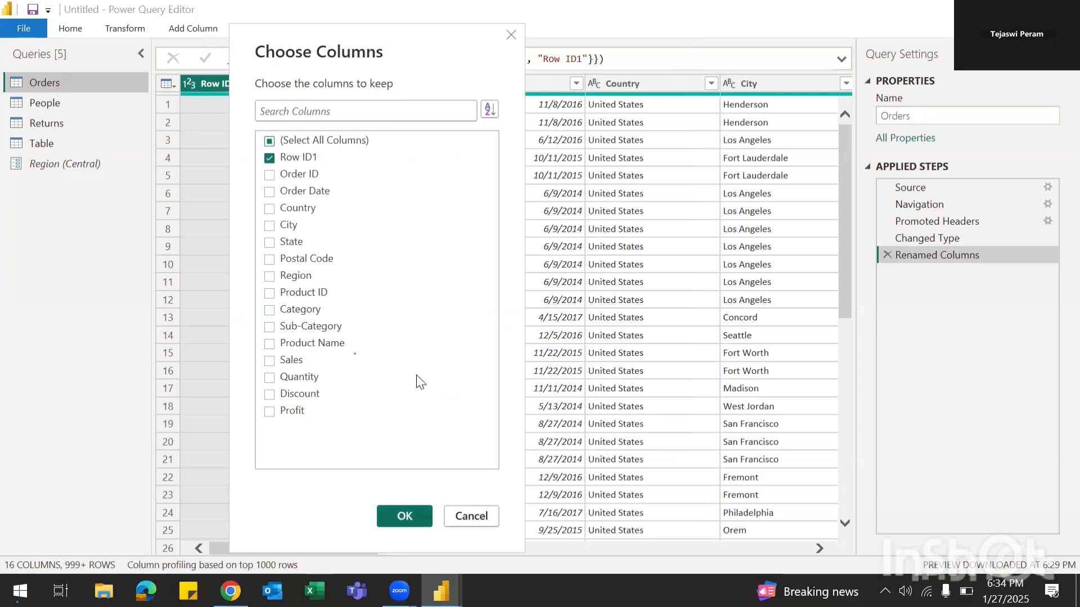
{"action": "key", "text": "Return"}
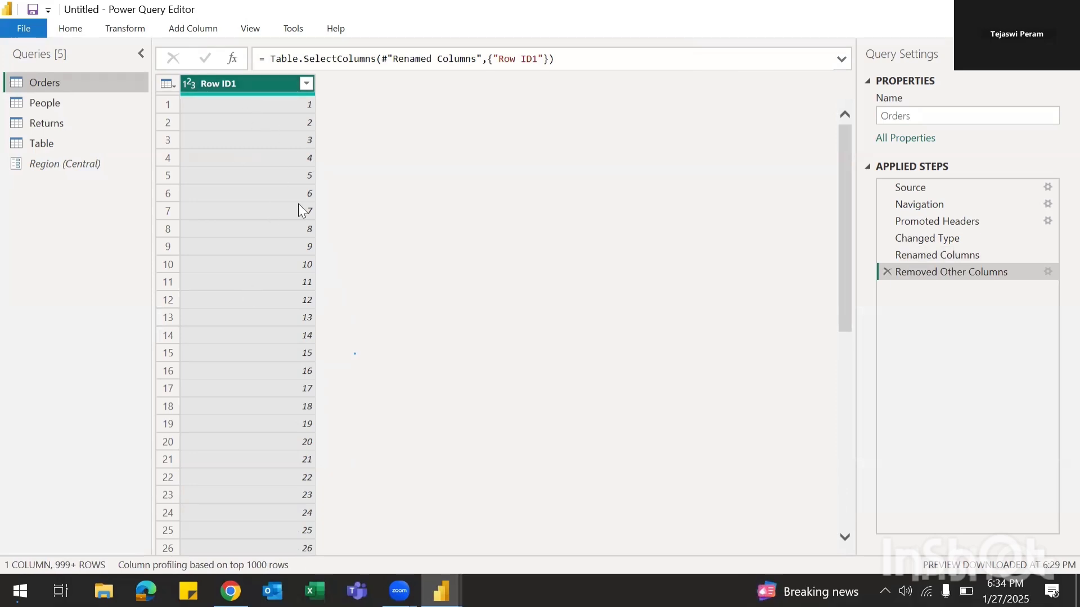
{"action": "left_click", "coordinate": [888, 273]}
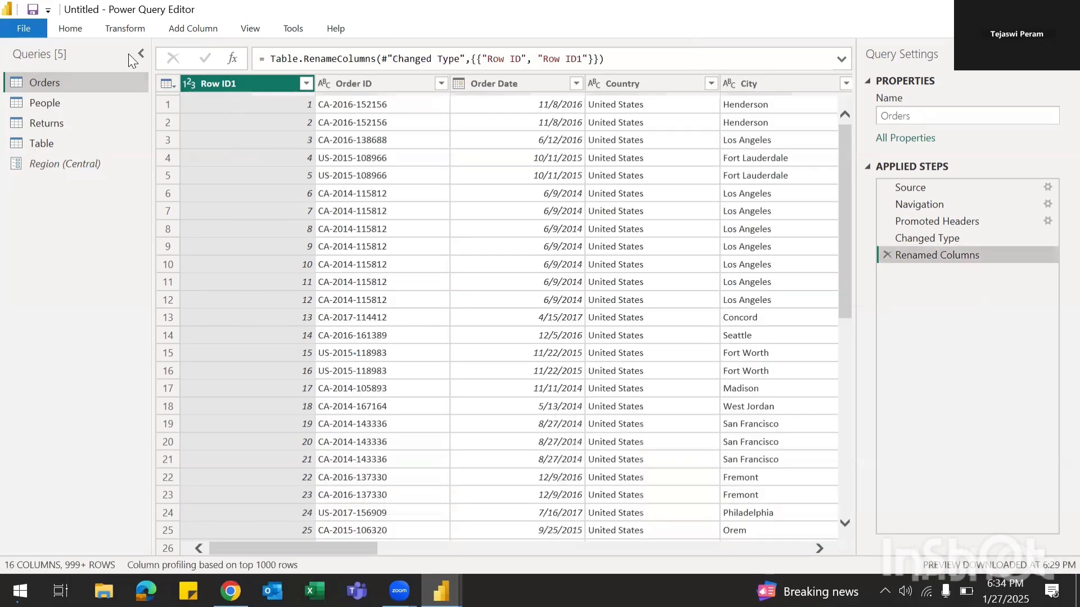
Step: Use Go to Column to jump to the Order ID column in Orders
{"action": "left_click", "coordinate": [78, 31]}
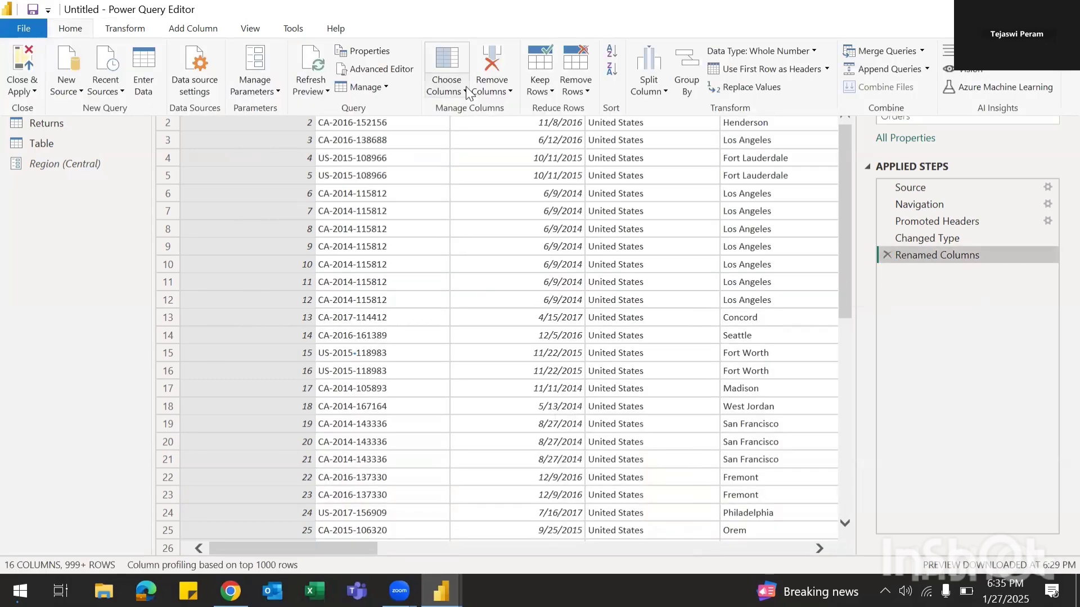
{"action": "left_click", "coordinate": [450, 89]}
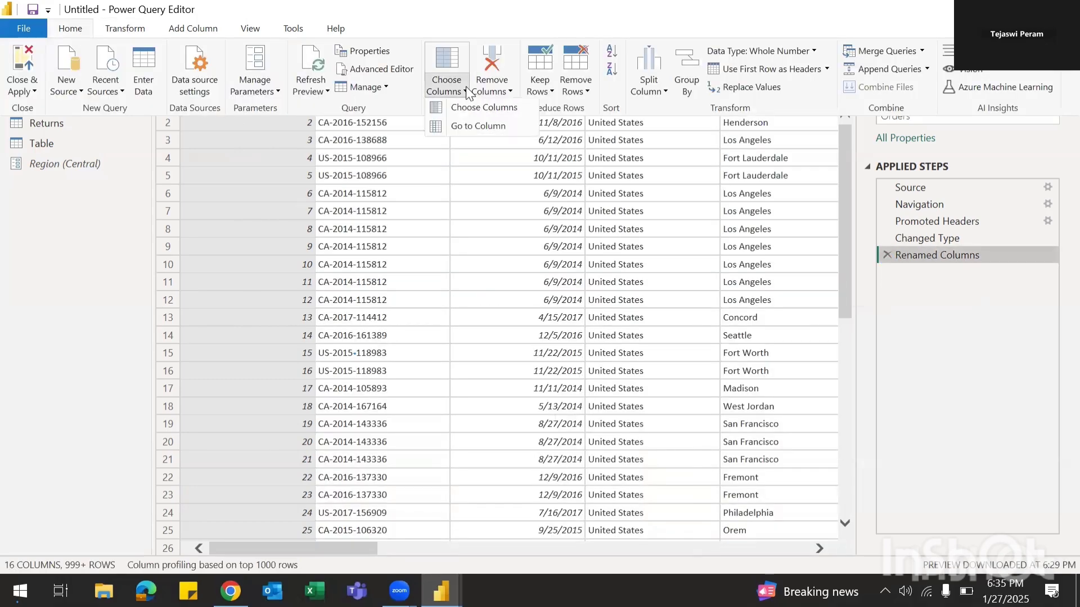
{"action": "left_click", "coordinate": [471, 127]}
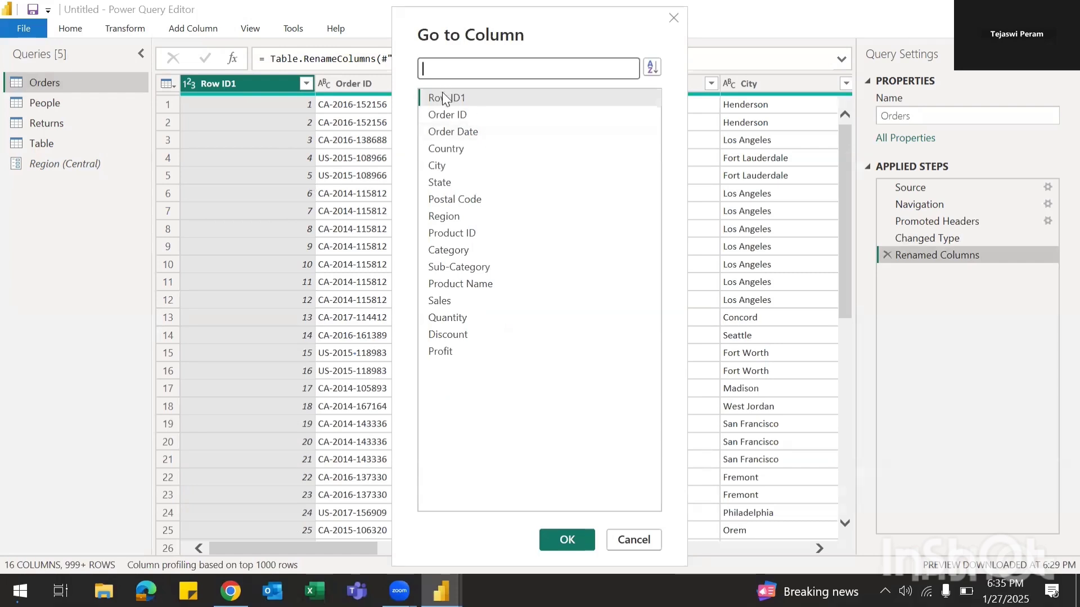
{"action": "left_click", "coordinate": [442, 112]}
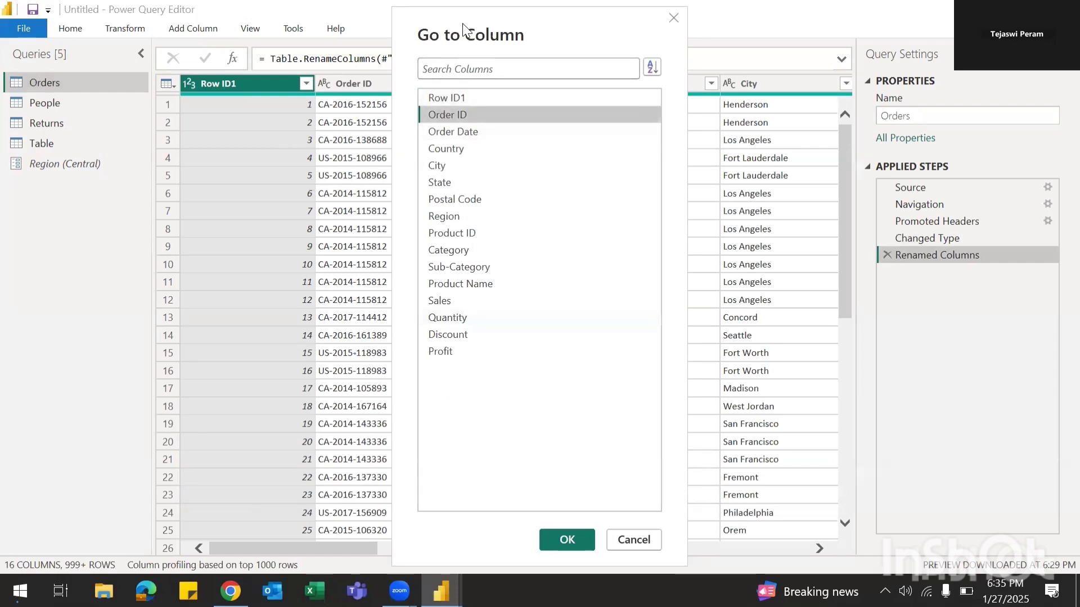
{"action": "left_click_drag", "start_coordinate": [464, 29], "coordinate": [187, 23]}
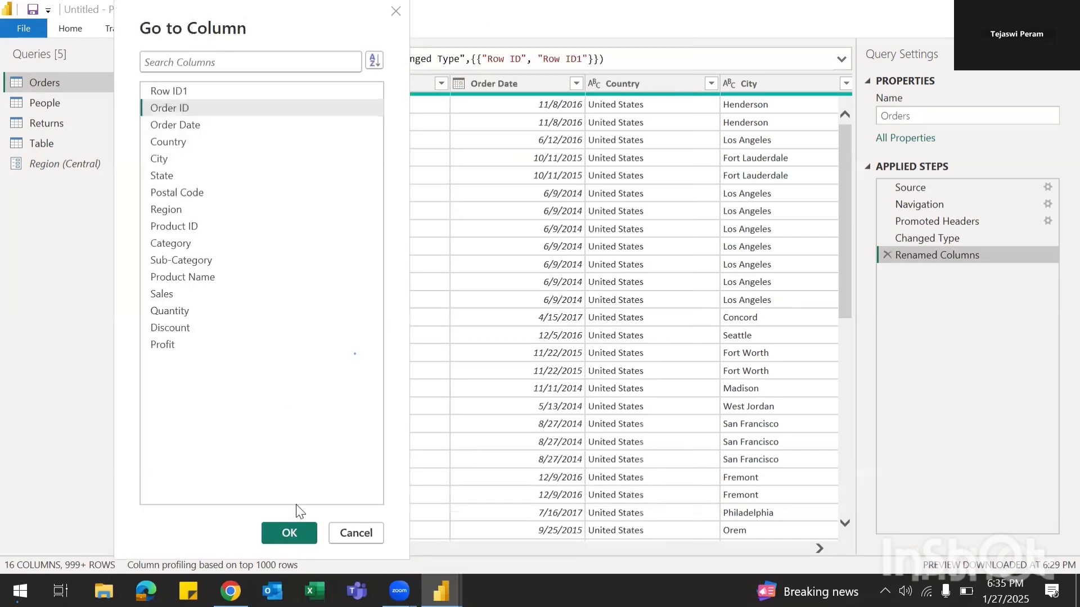
{"action": "left_click", "coordinate": [291, 532]}
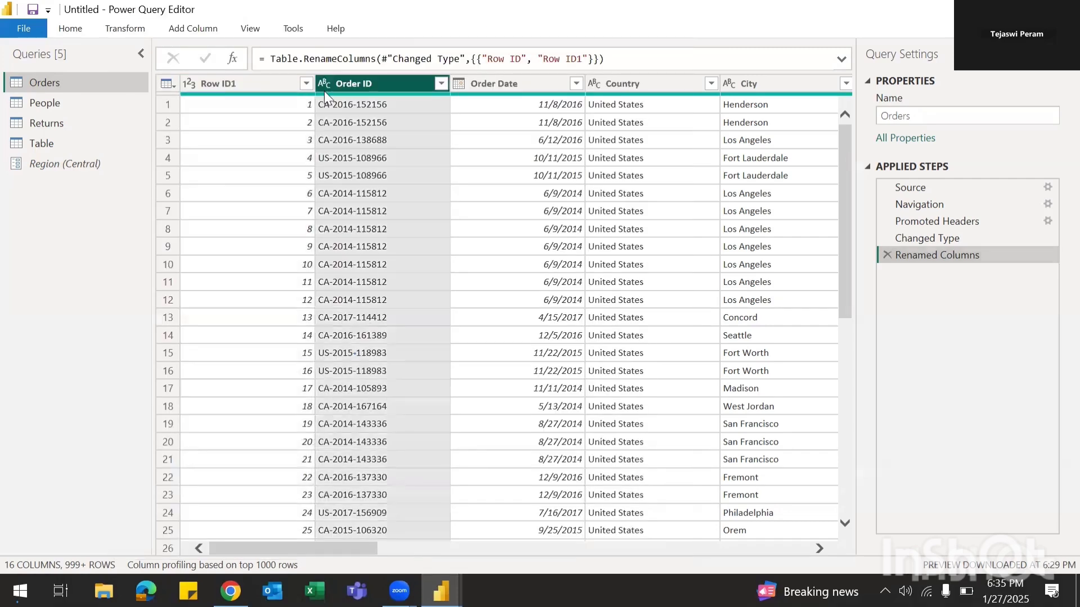
Step: Try removing the Order ID column, then delete that applied step
{"action": "left_click", "coordinate": [70, 28]}
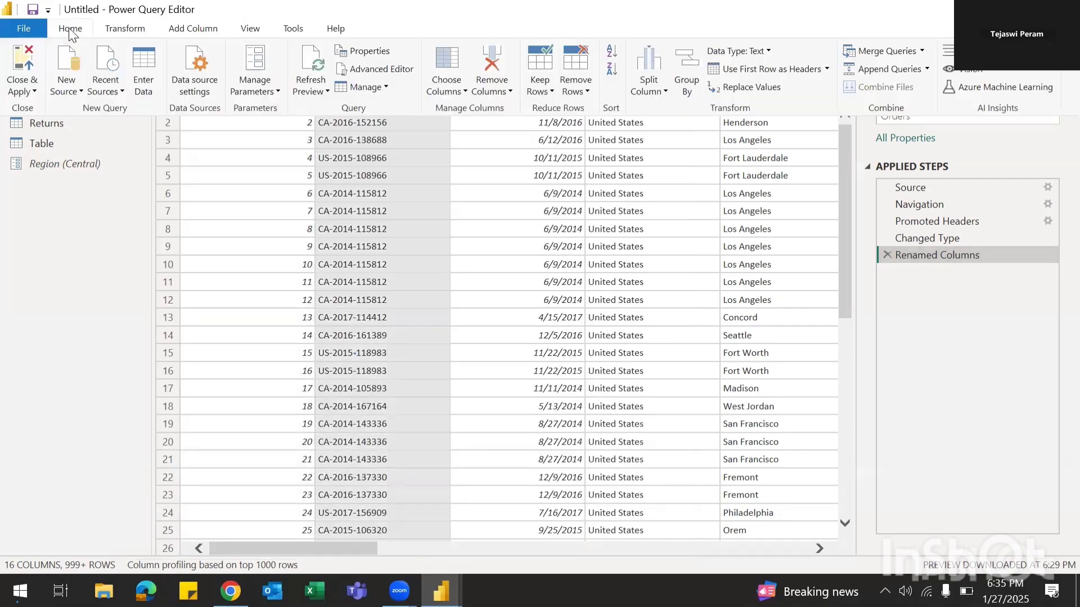
{"action": "left_click", "coordinate": [464, 91]}
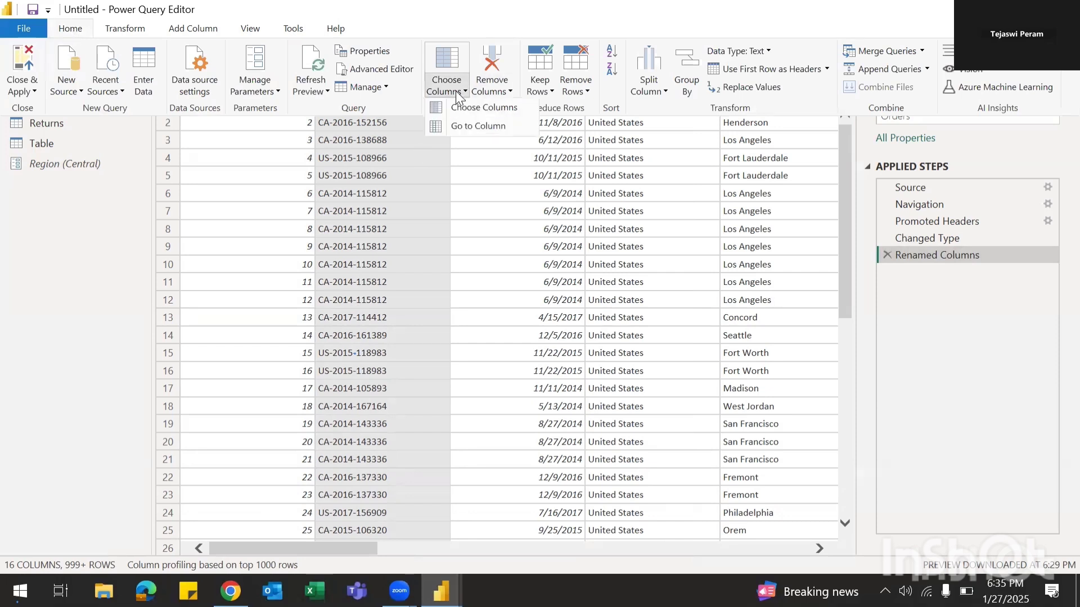
{"action": "left_click", "coordinate": [509, 93]}
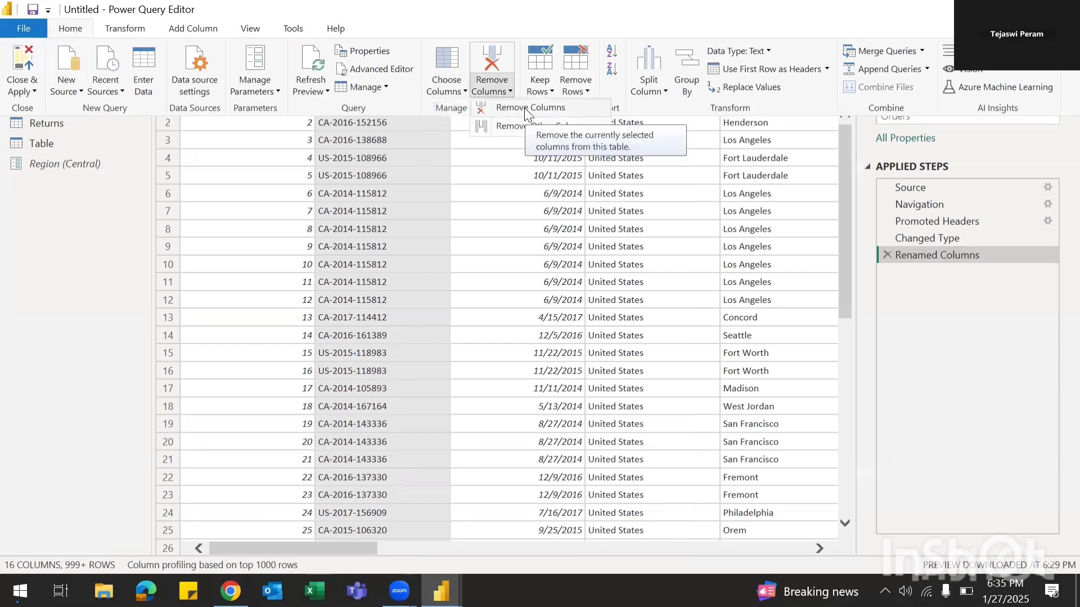
{"action": "left_click", "coordinate": [524, 107]}
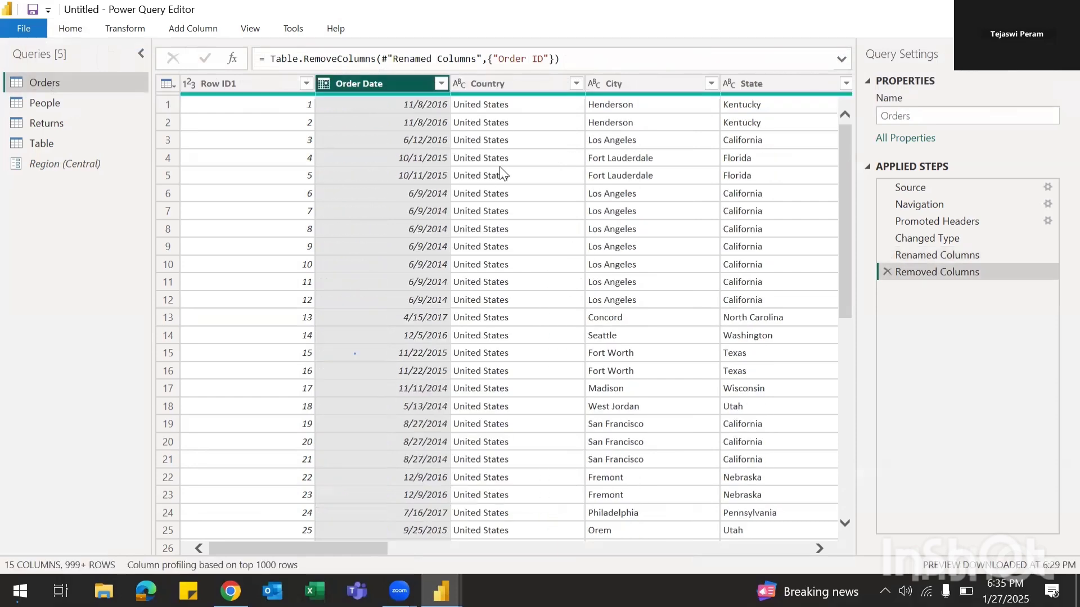
{"action": "left_click", "coordinate": [888, 271]}
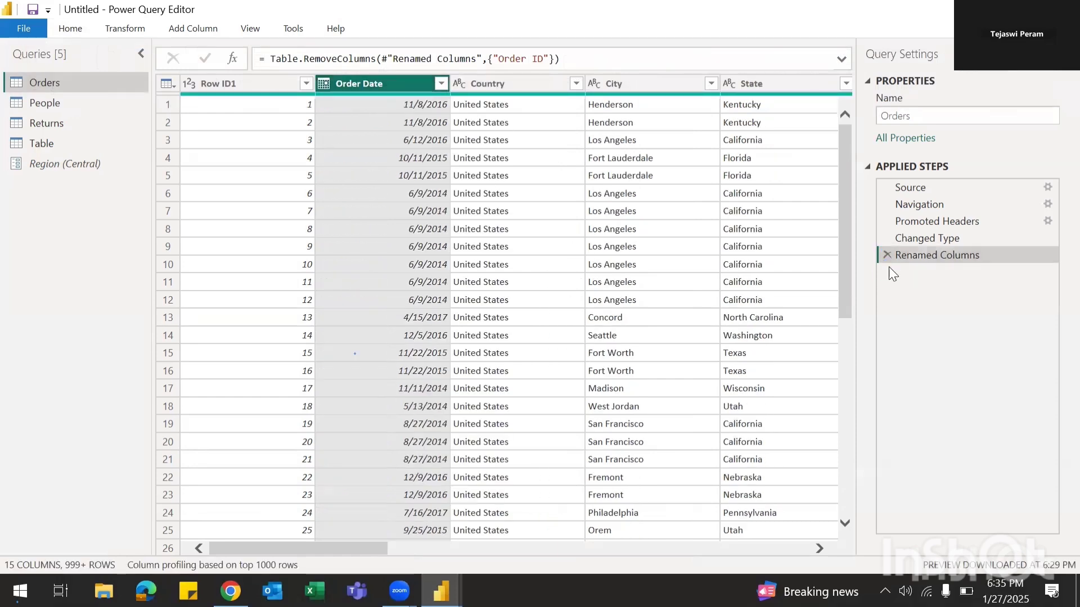
Step: Try Remove Other Columns to keep only Order ID, undo it, and reopen the removal choices
{"action": "left_click", "coordinate": [70, 28]}
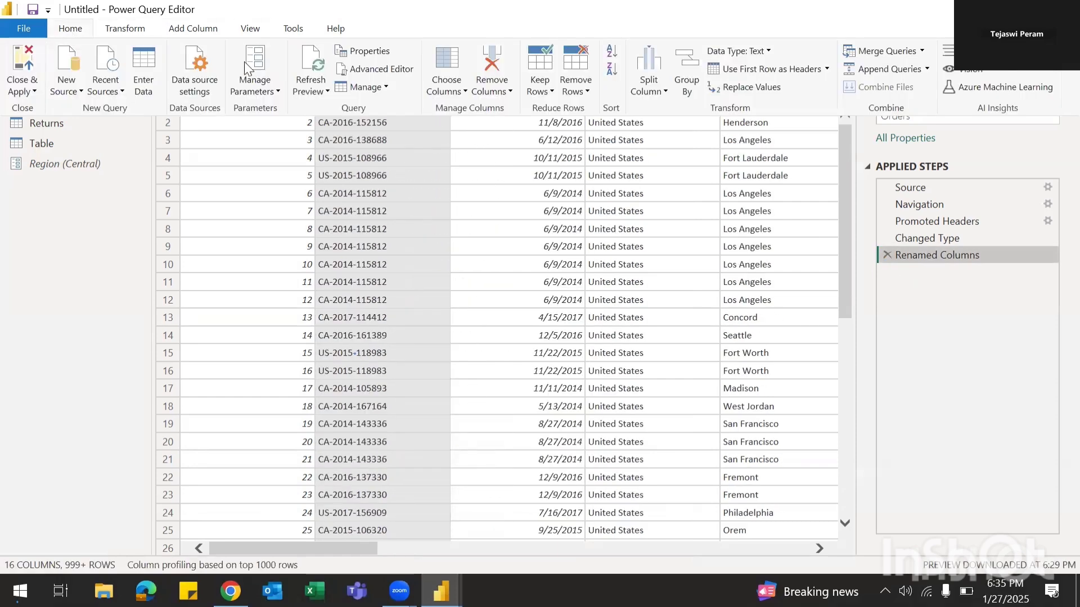
{"action": "left_click", "coordinate": [511, 91]}
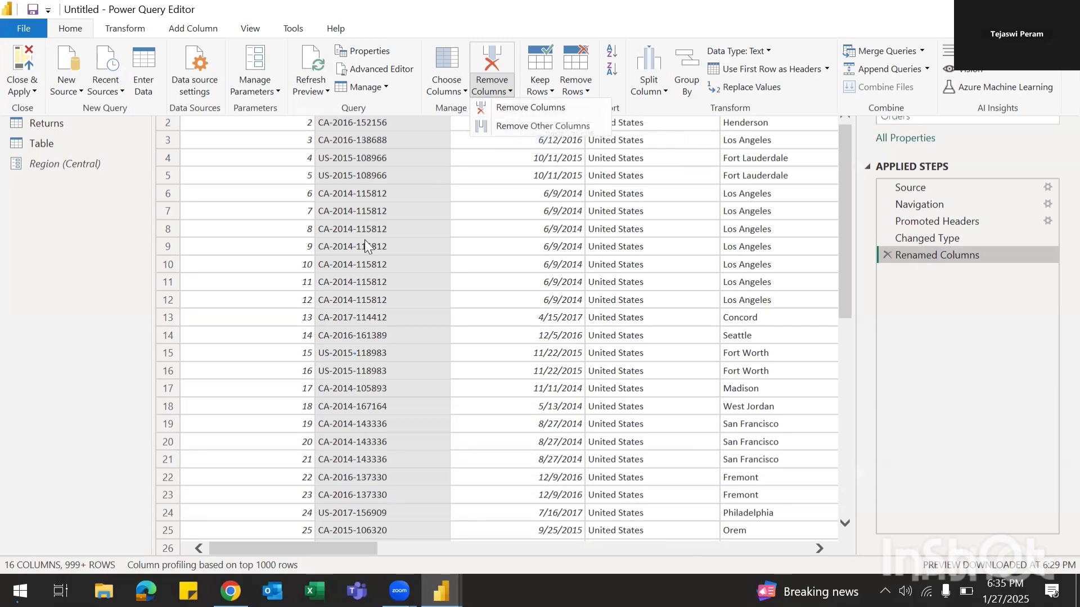
{"action": "left_click", "coordinate": [534, 127]}
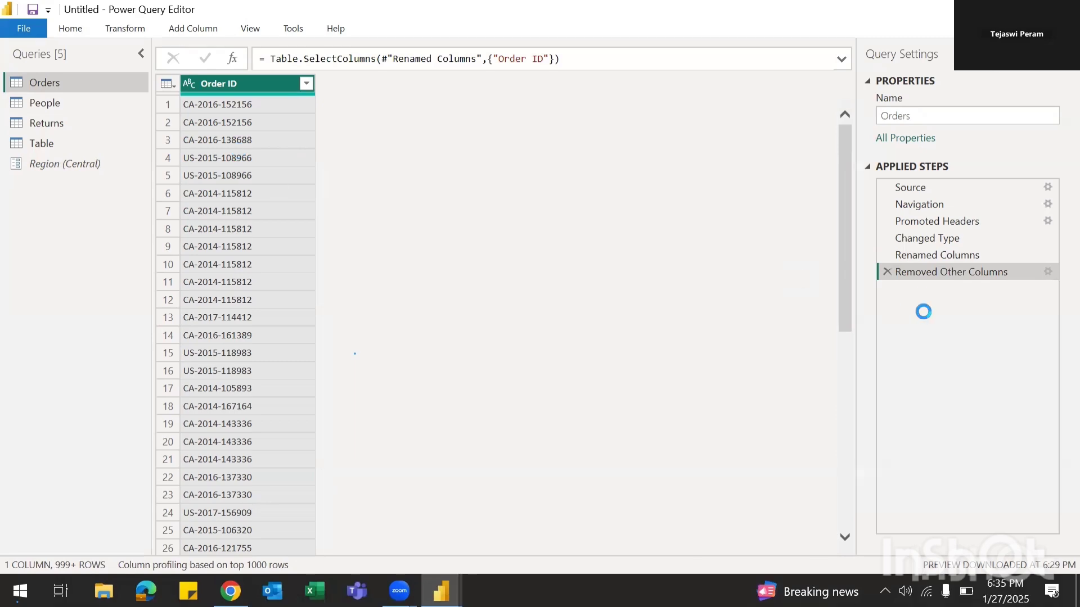
{"action": "left_click", "coordinate": [887, 271]}
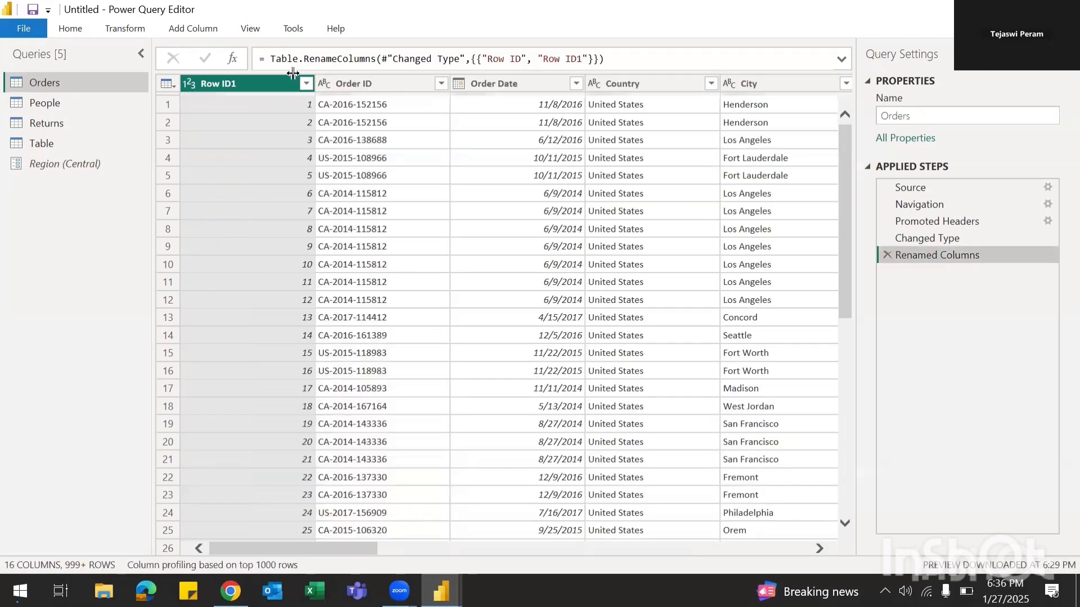
{"action": "left_click", "coordinate": [74, 29]}
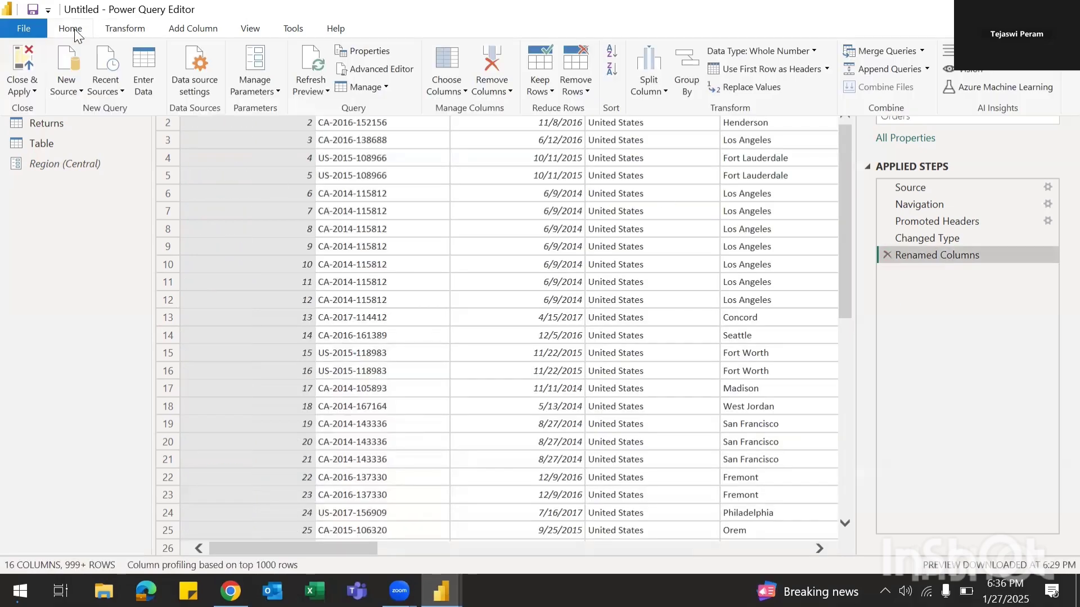
{"action": "left_click", "coordinate": [510, 92]}
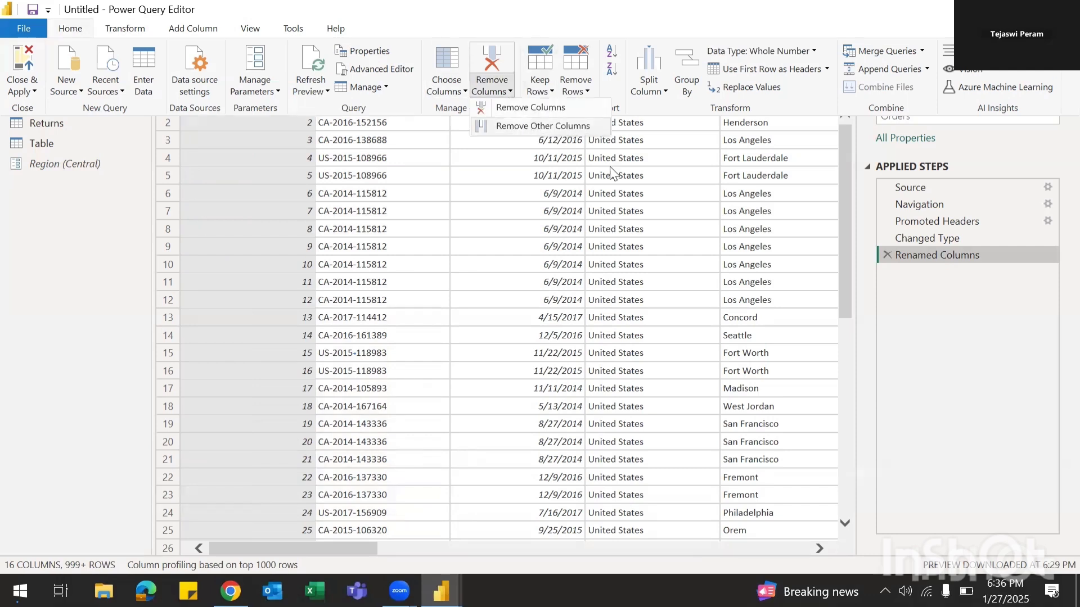